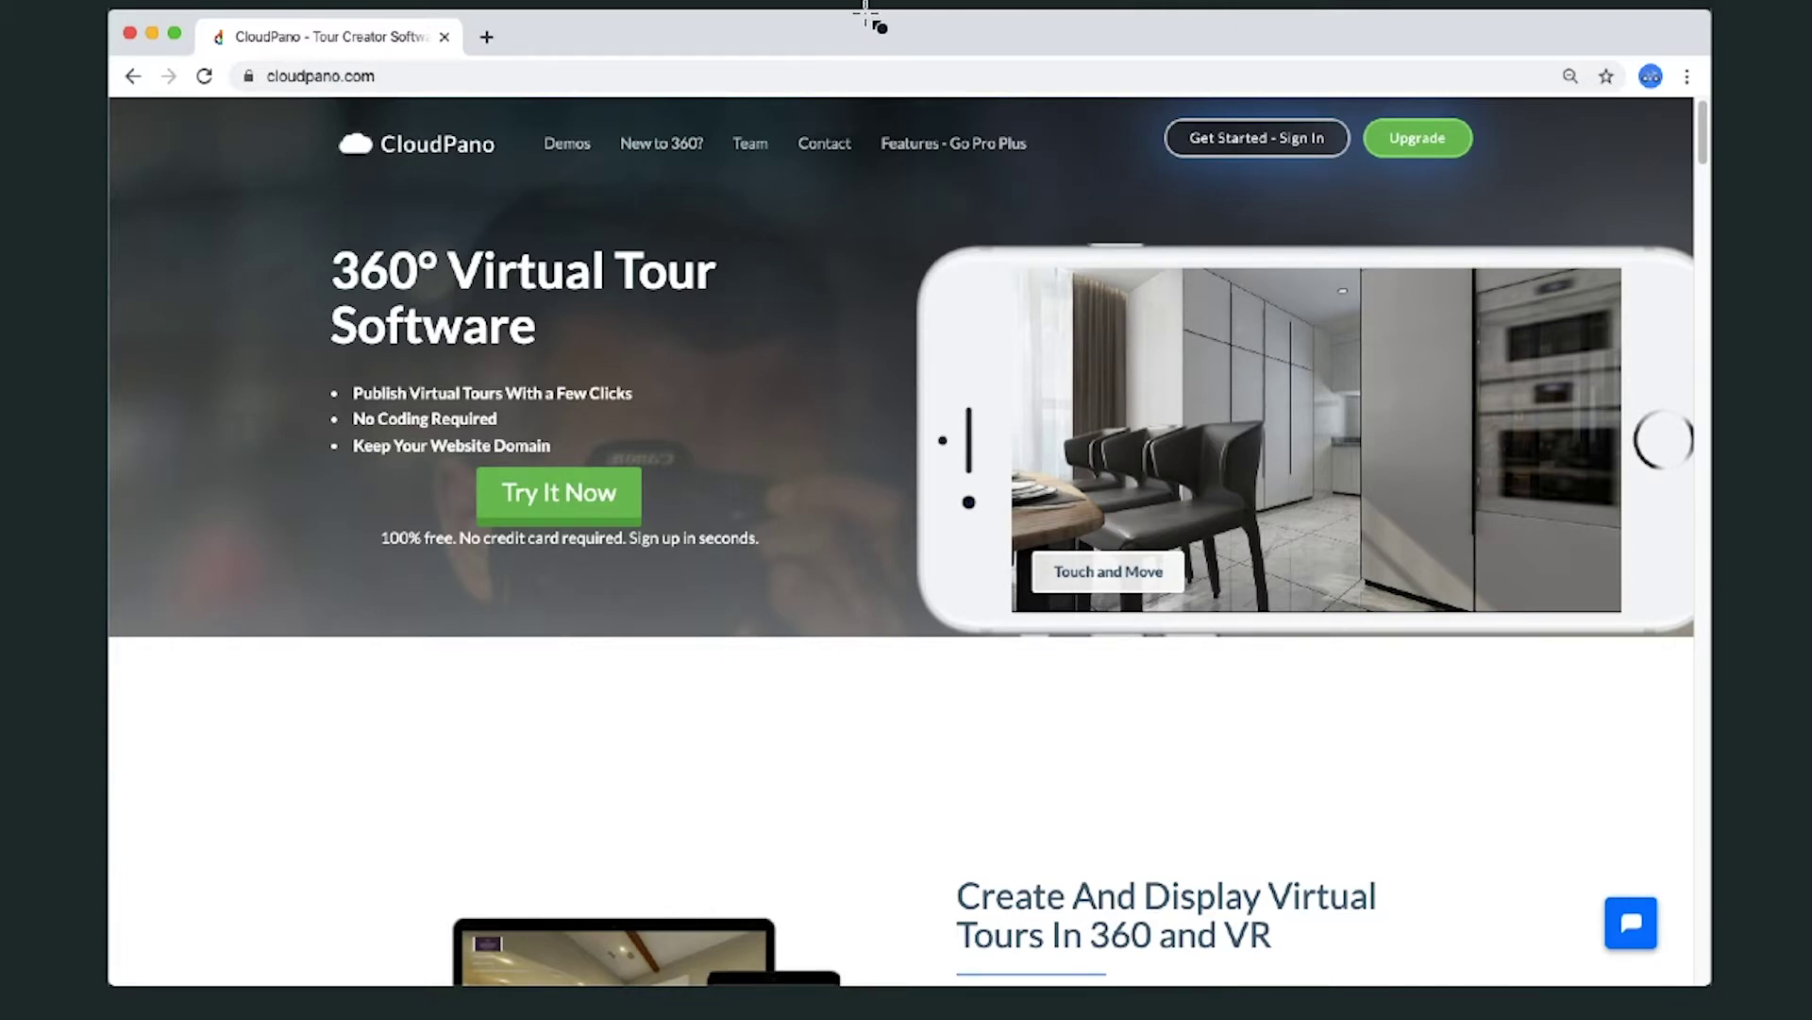
left_click_drag(175, 36, 463, 127)
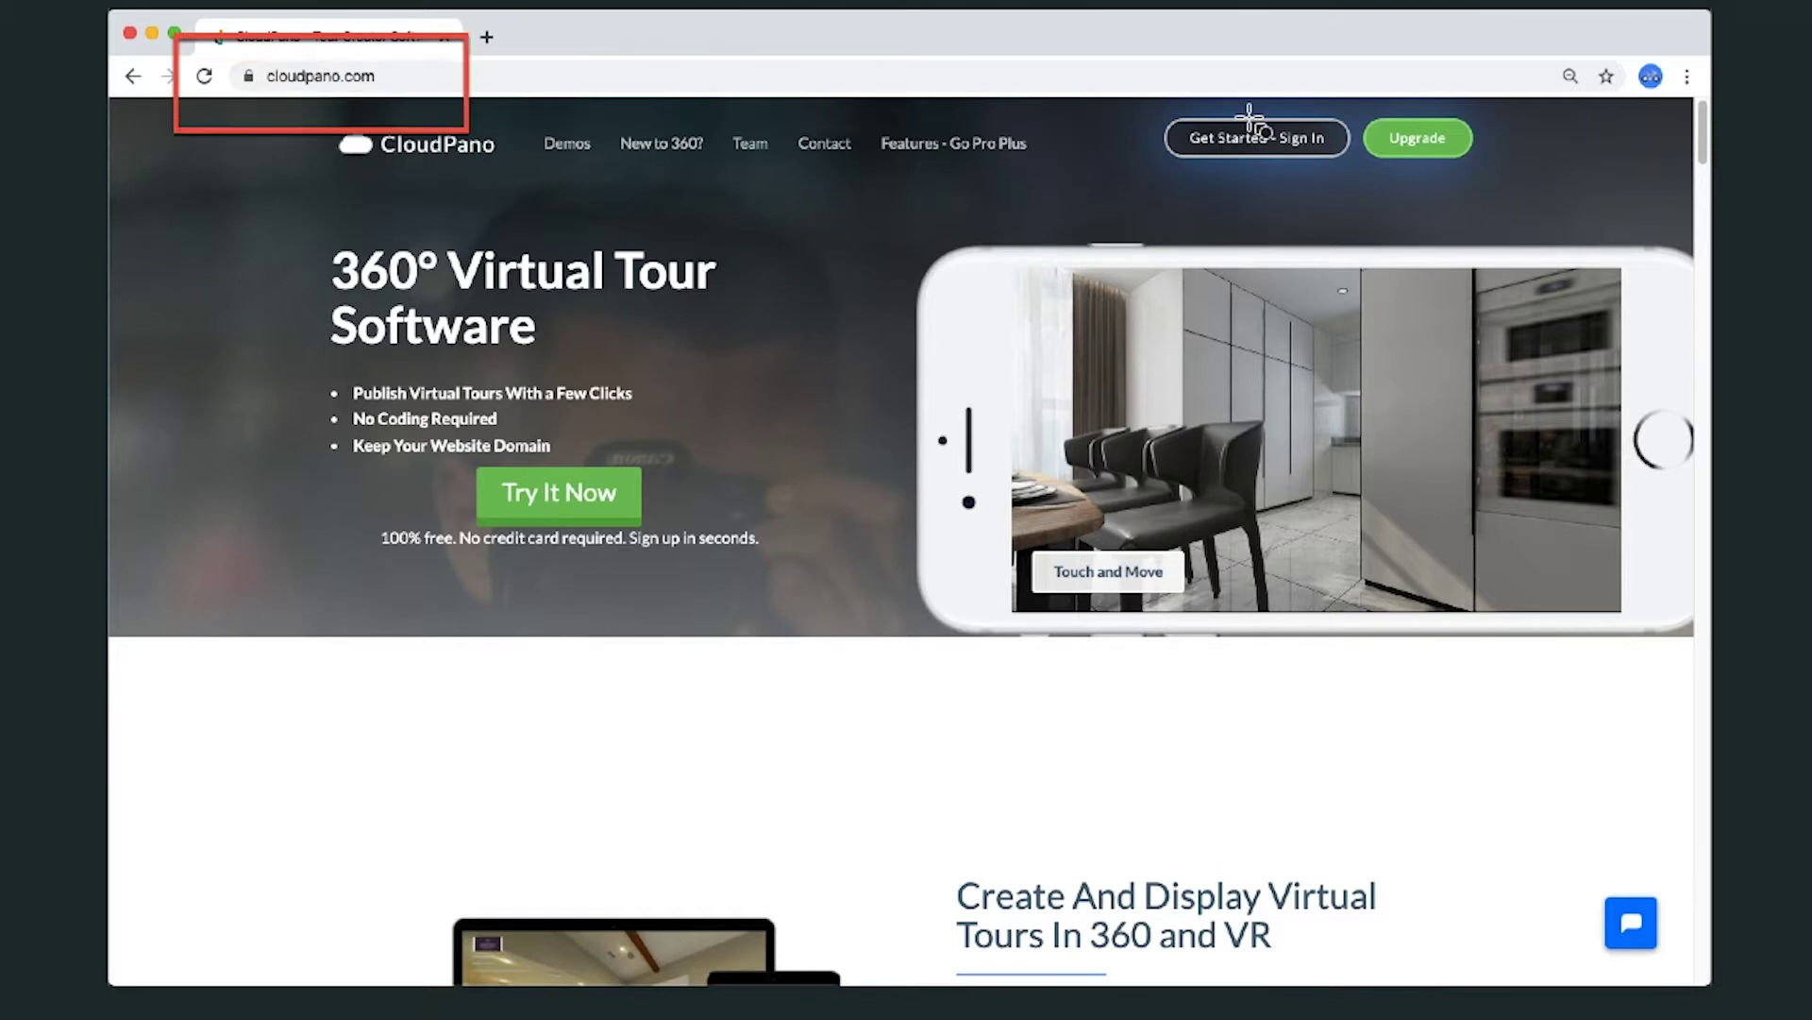
mouse_move(1135, 95)
left_mouse_down()
mouse_move(1381, 195)
mouse_move(1350, 186)
left_mouse_up()
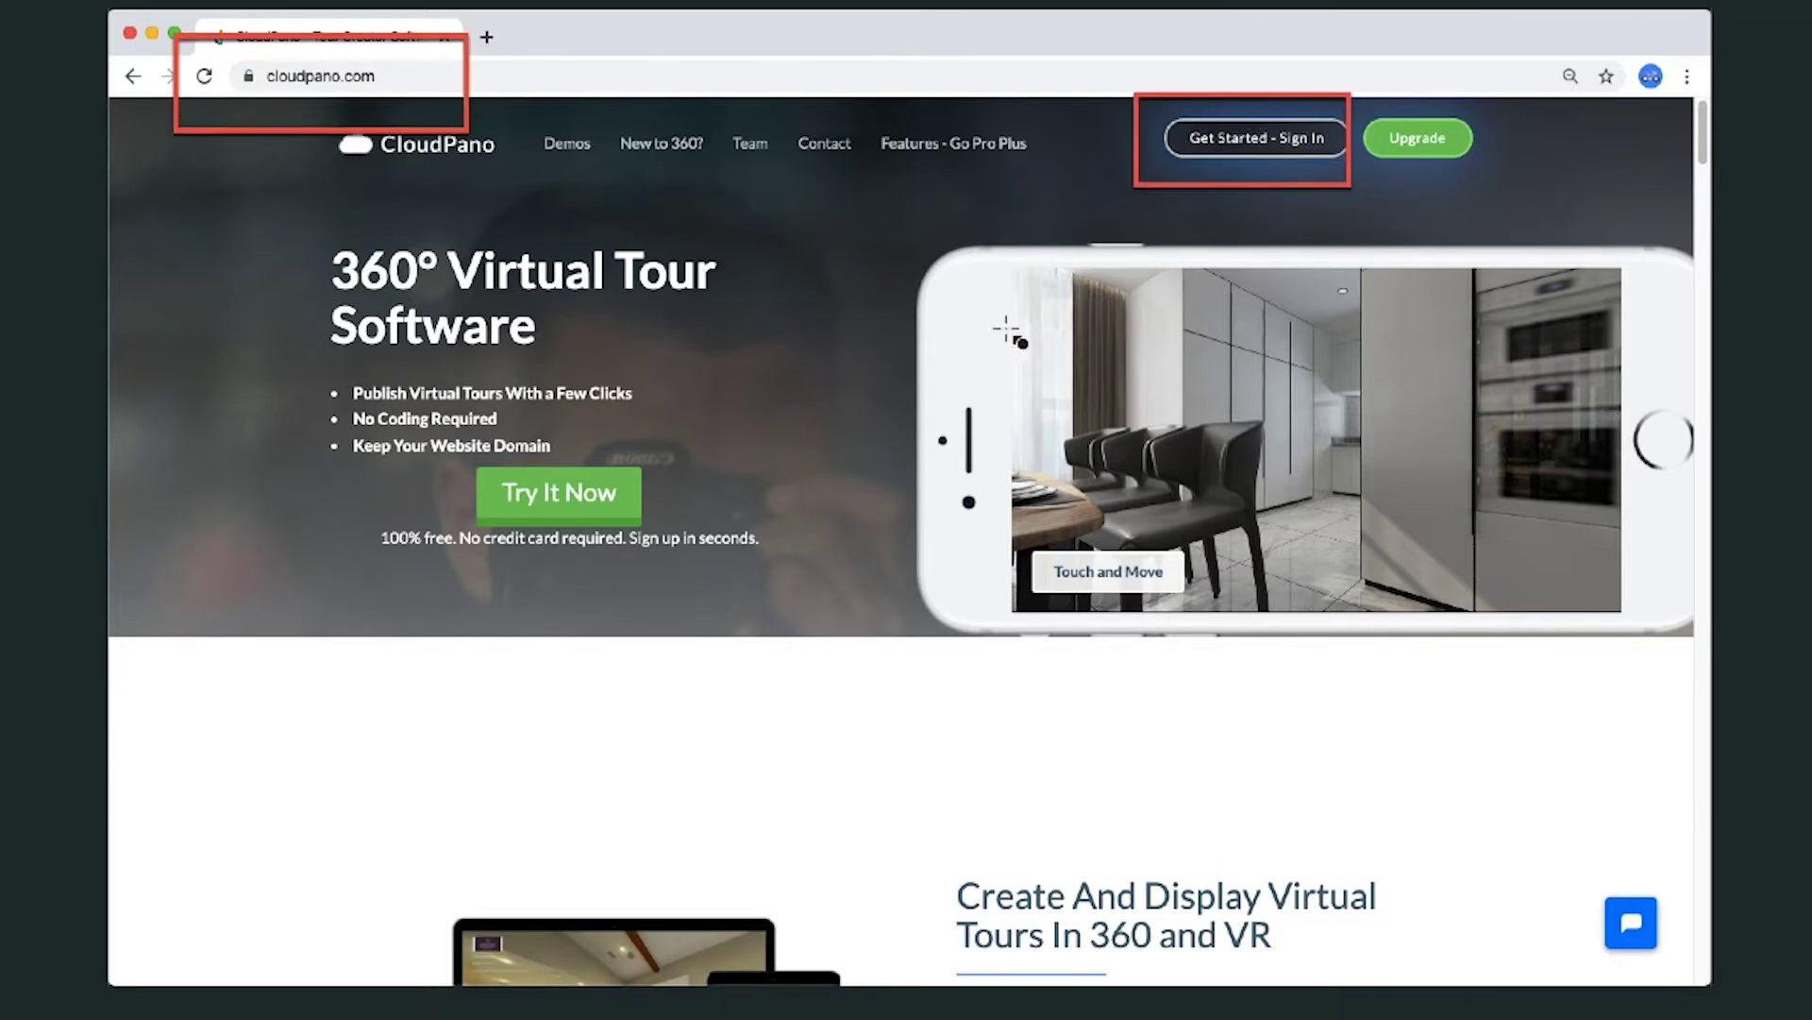
left_click_drag(442, 437, 681, 563)
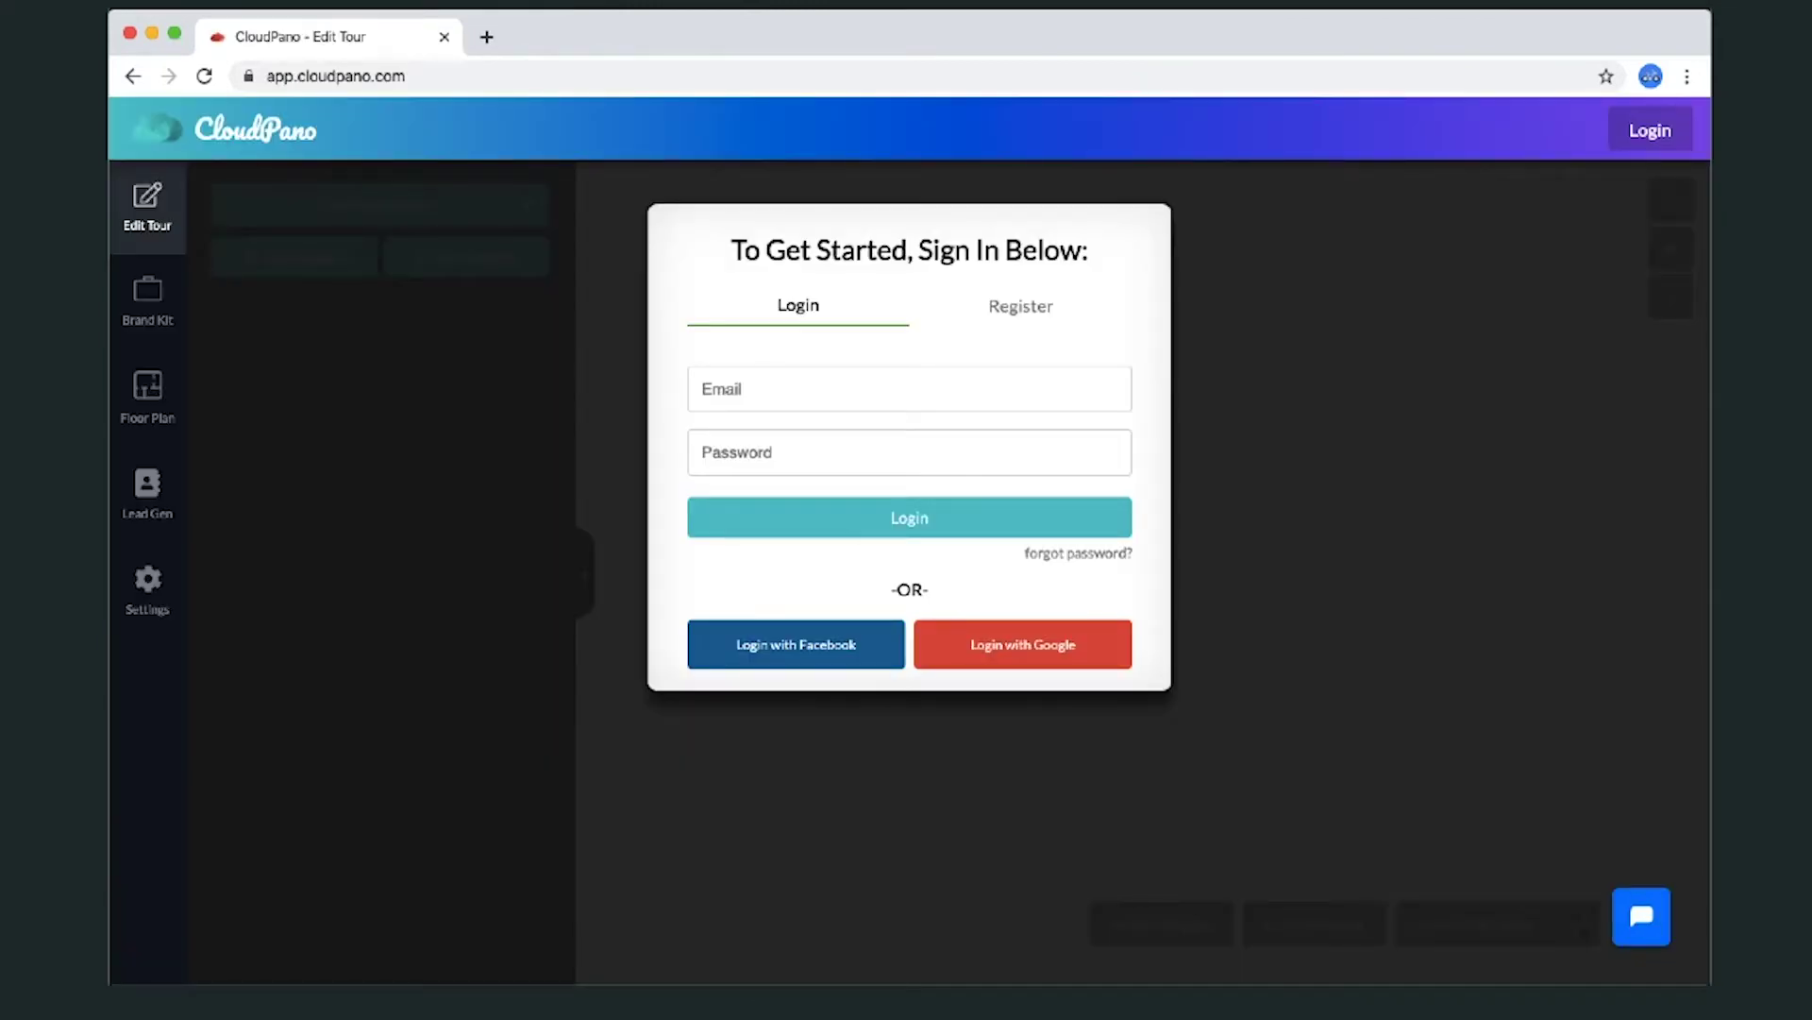
left_click_drag(671, 588, 1153, 696)
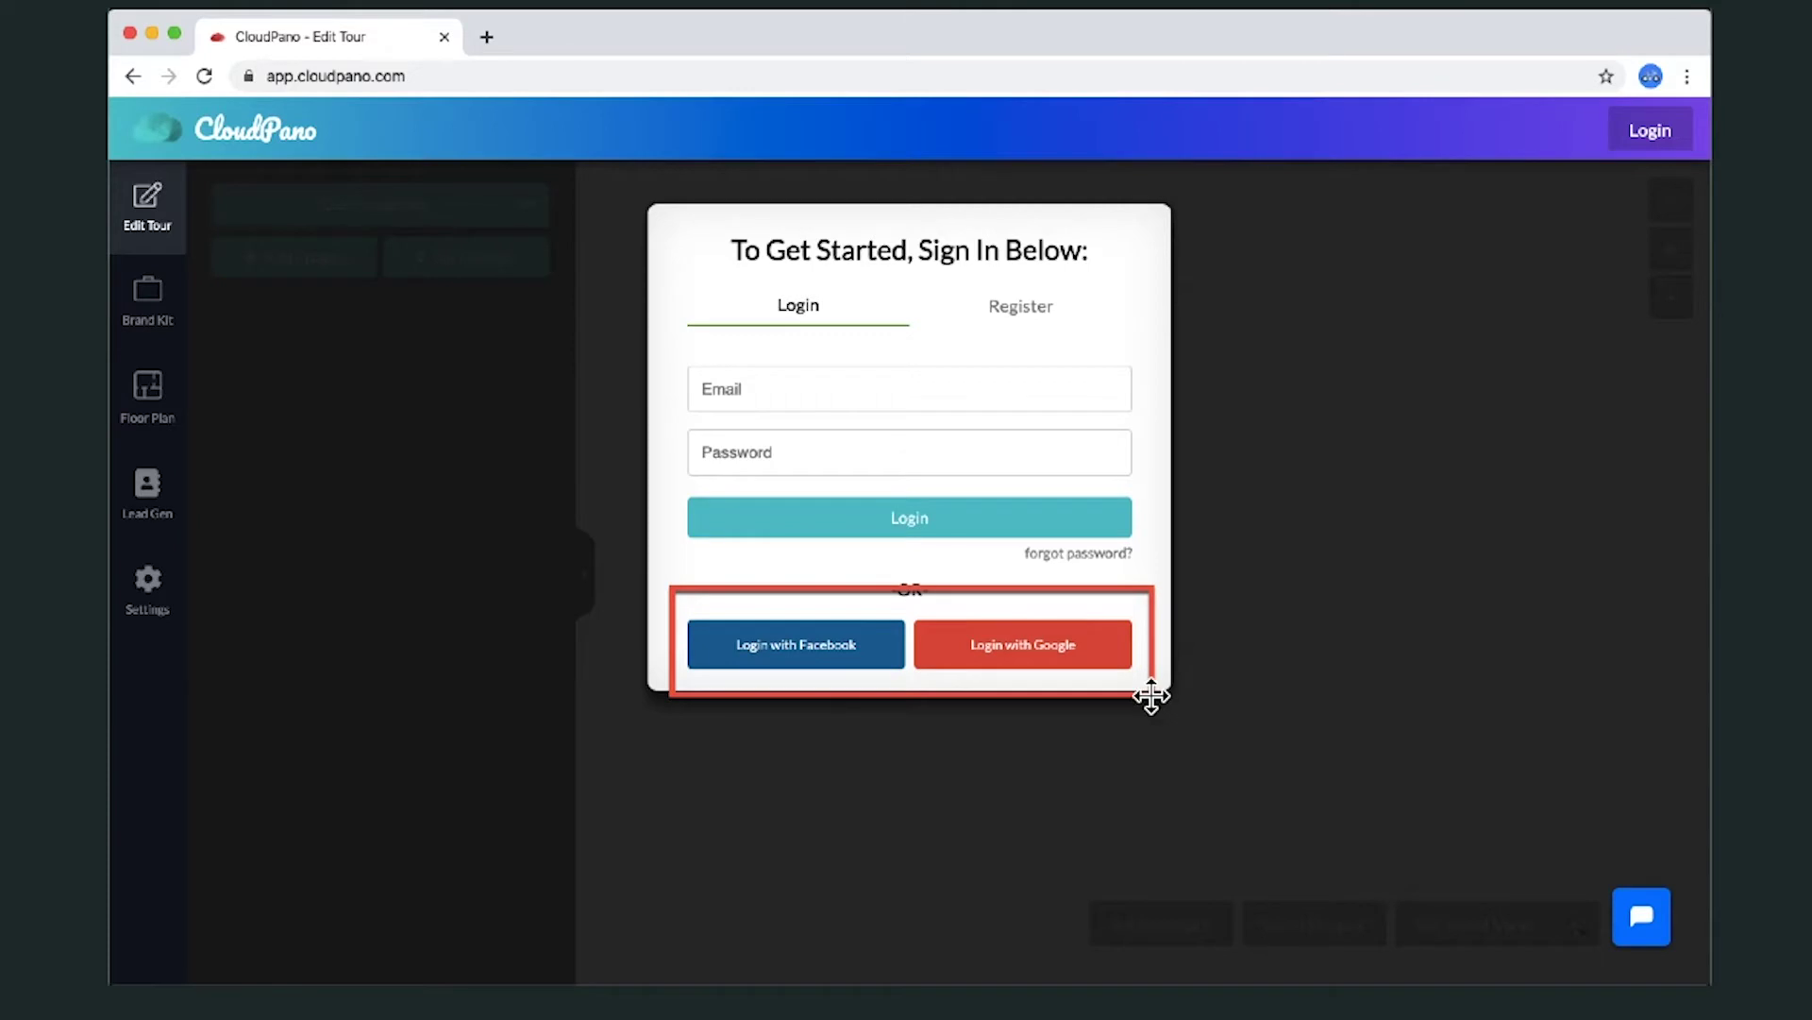
left_click_drag(963, 273, 1086, 347)
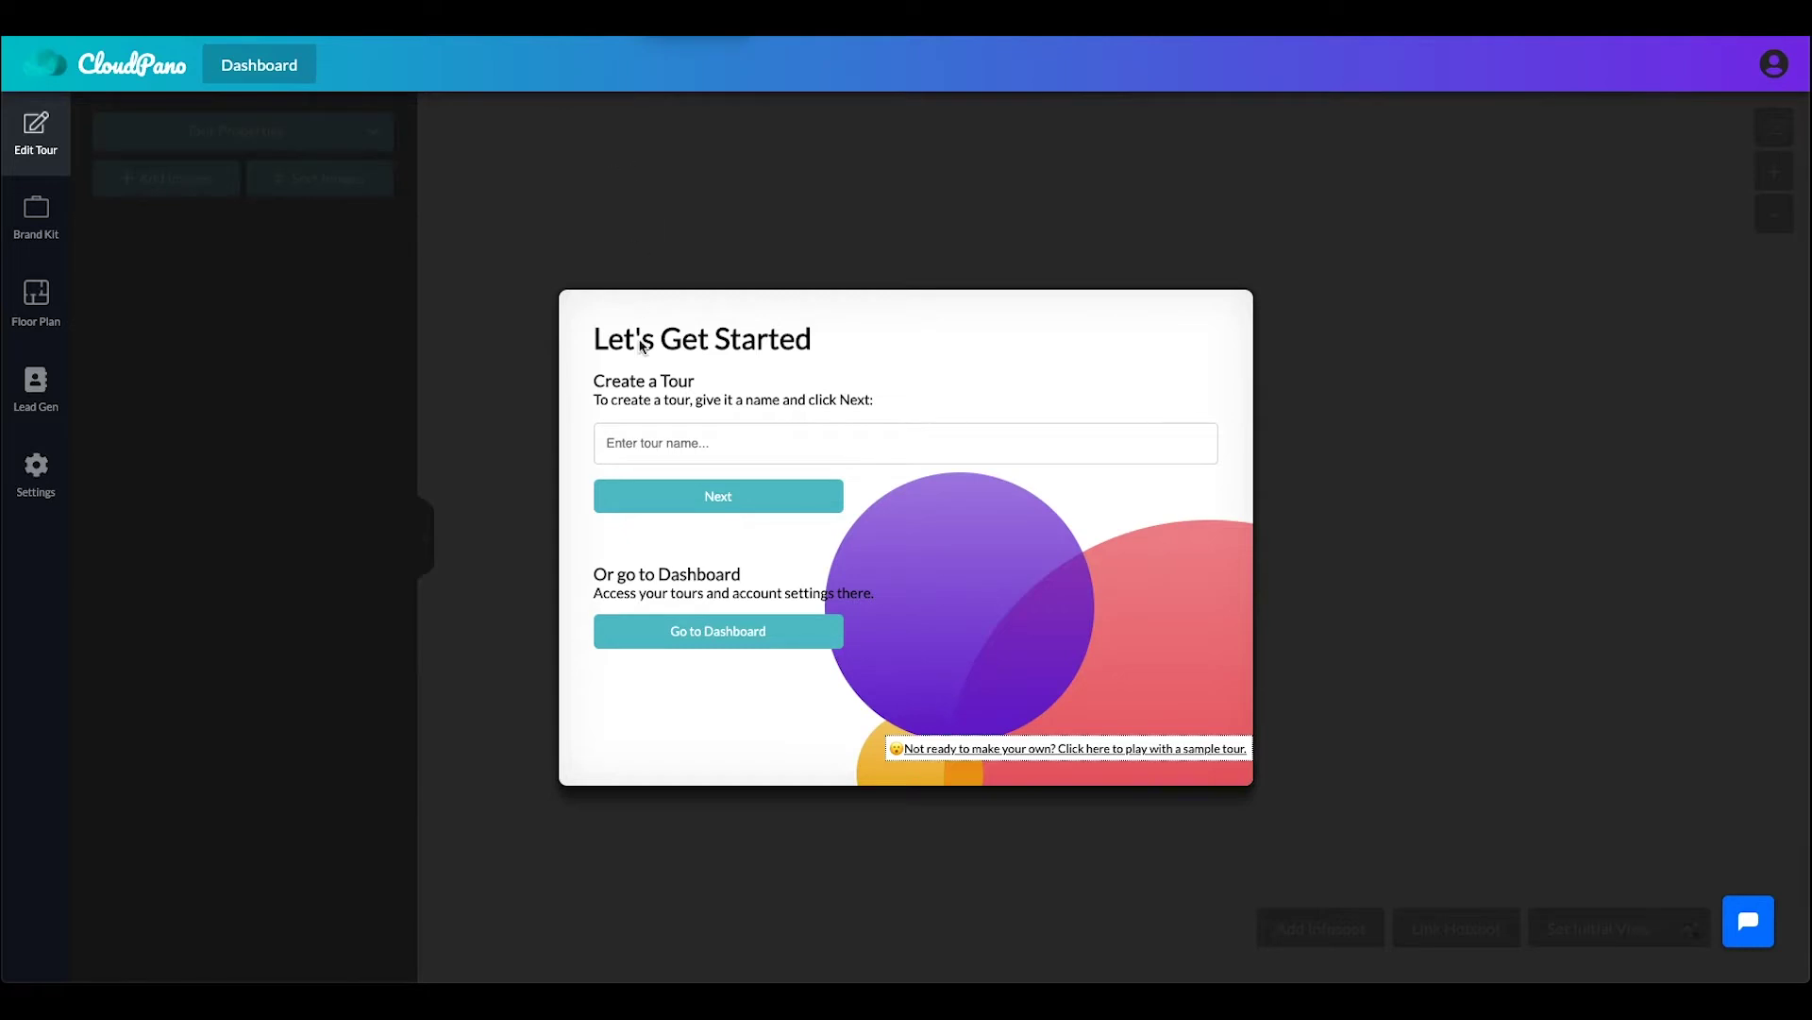
Create a new tour named "My First Virtual Tour".
left_click(637, 445)
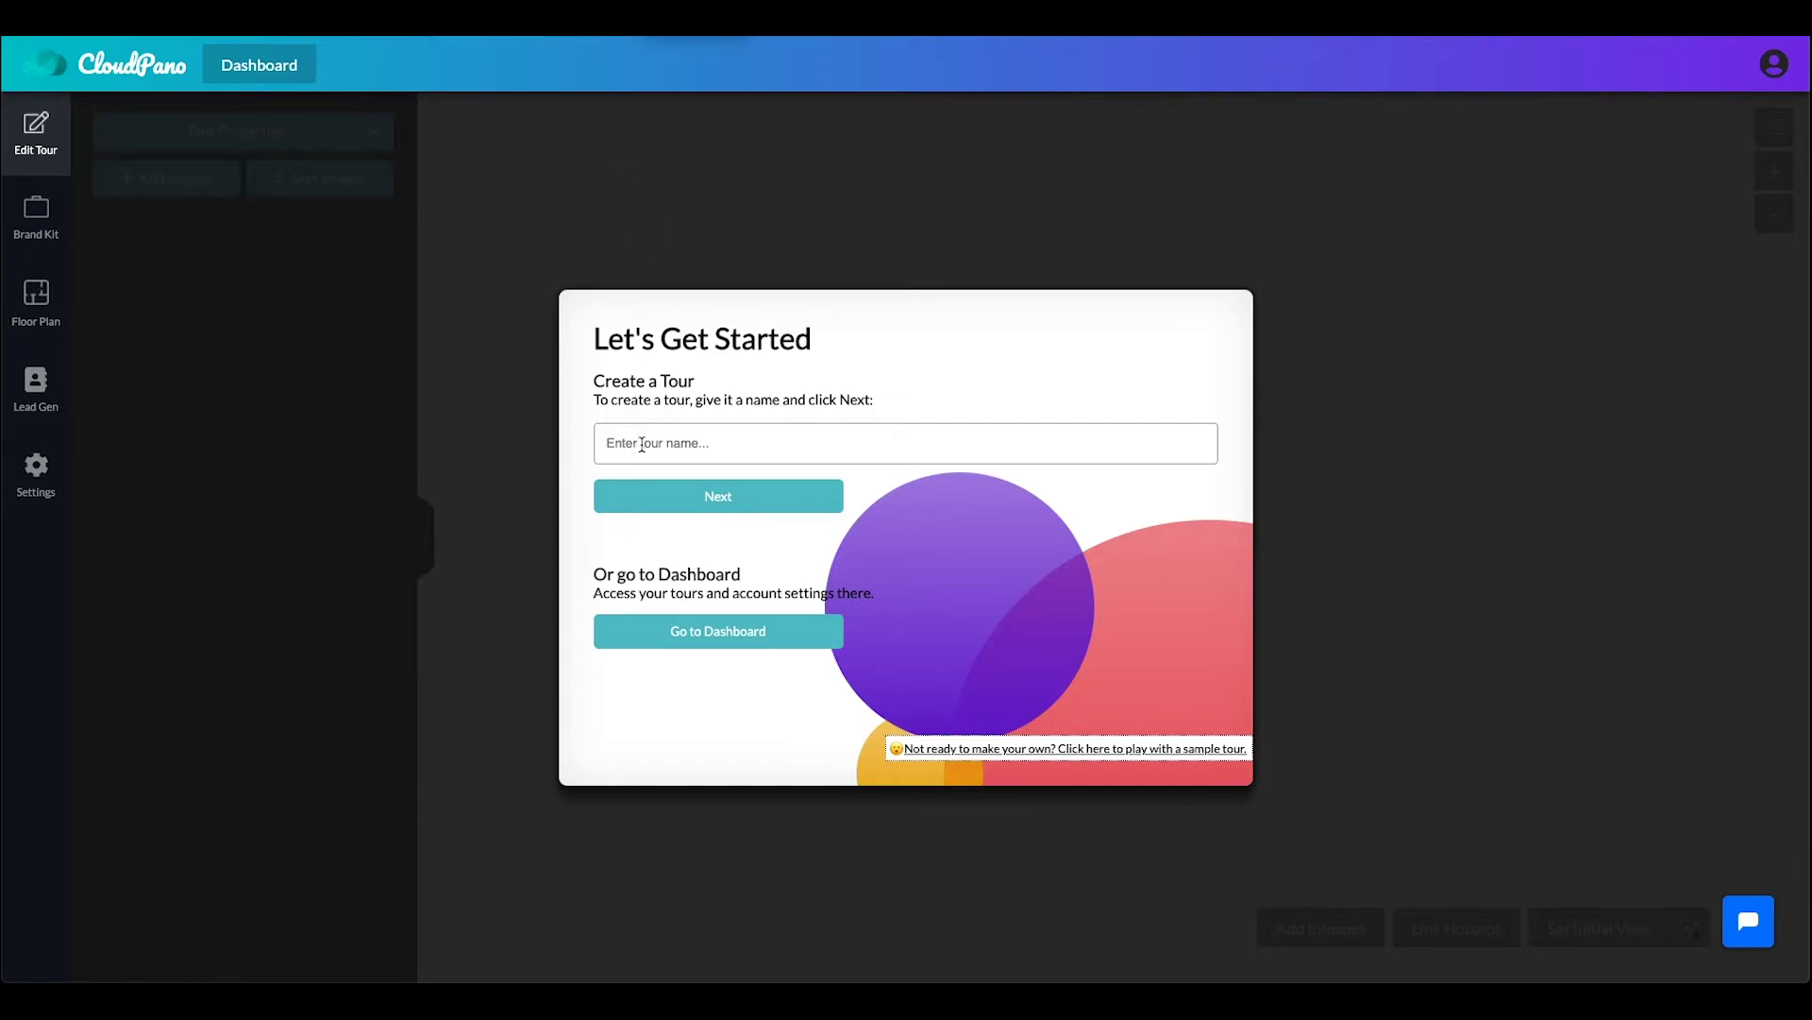
type("My First Virtual Tour")
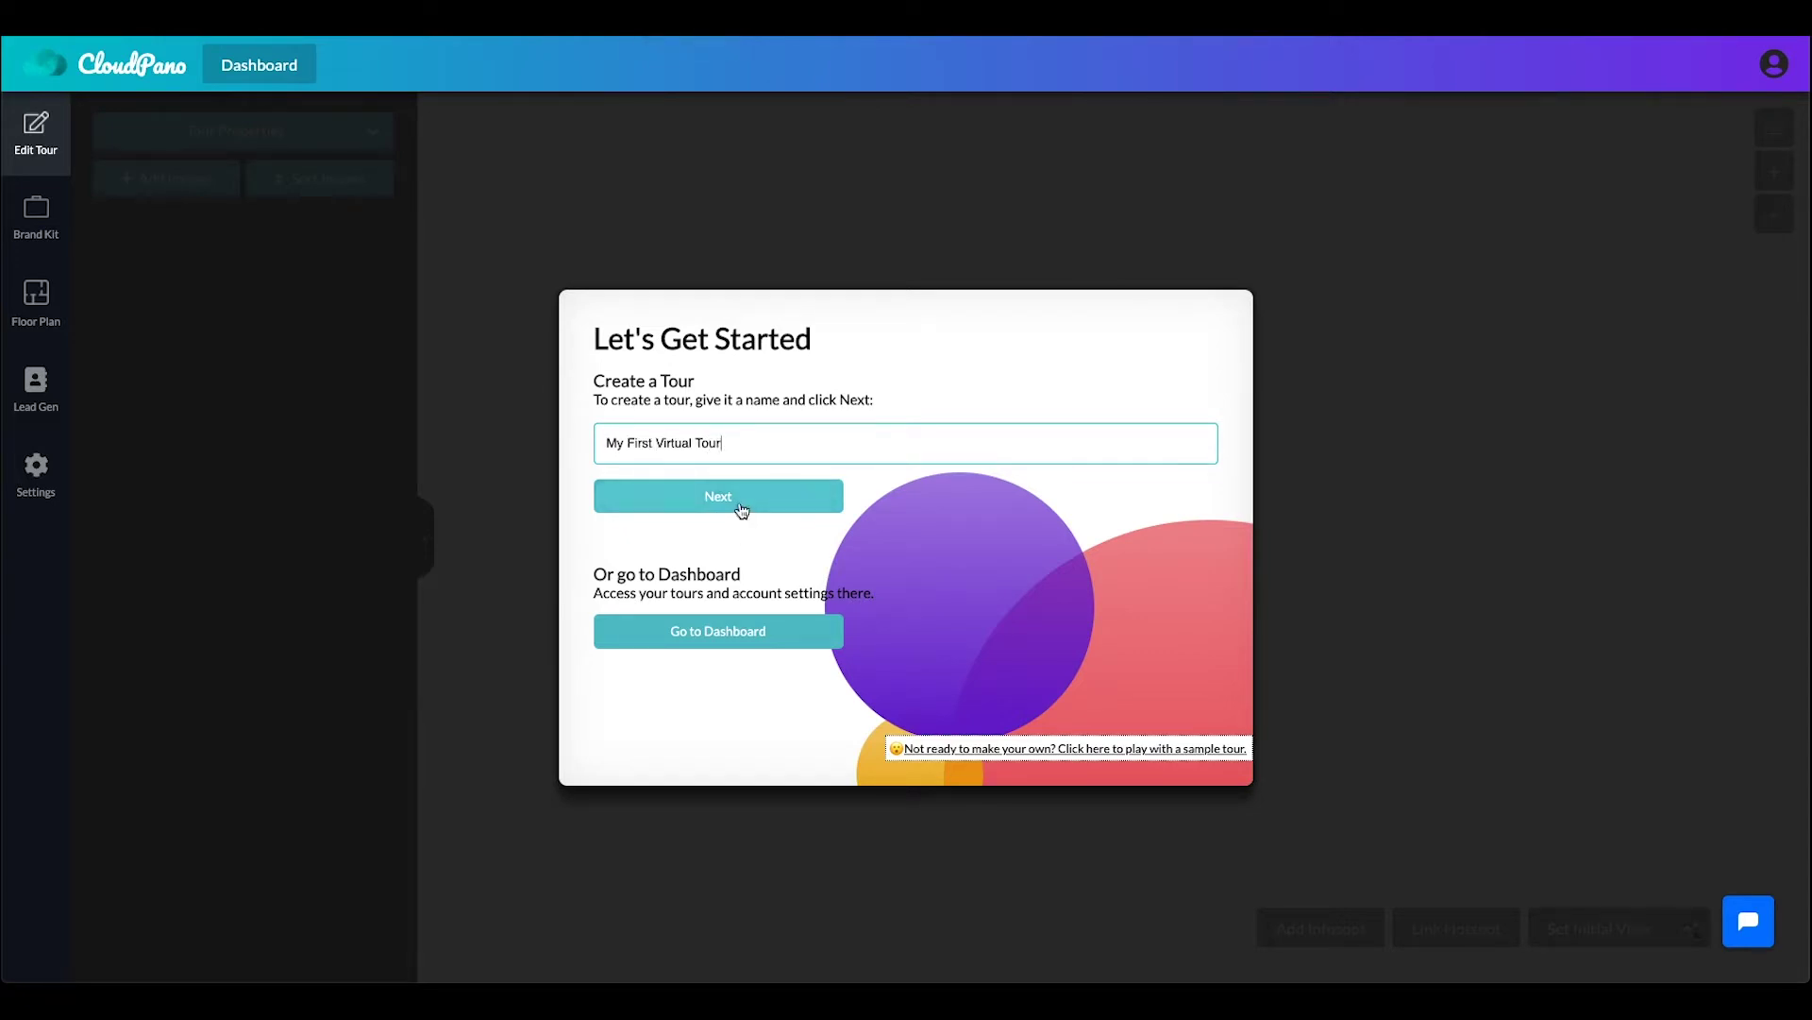
left_click(740, 506)
Upload Study.JPG, Entry.JPG, LivingRoom.JPG and DiningRoom.JPG from the "Course 1 - Your First 360 Tour!" folder.
left_click(862, 420)
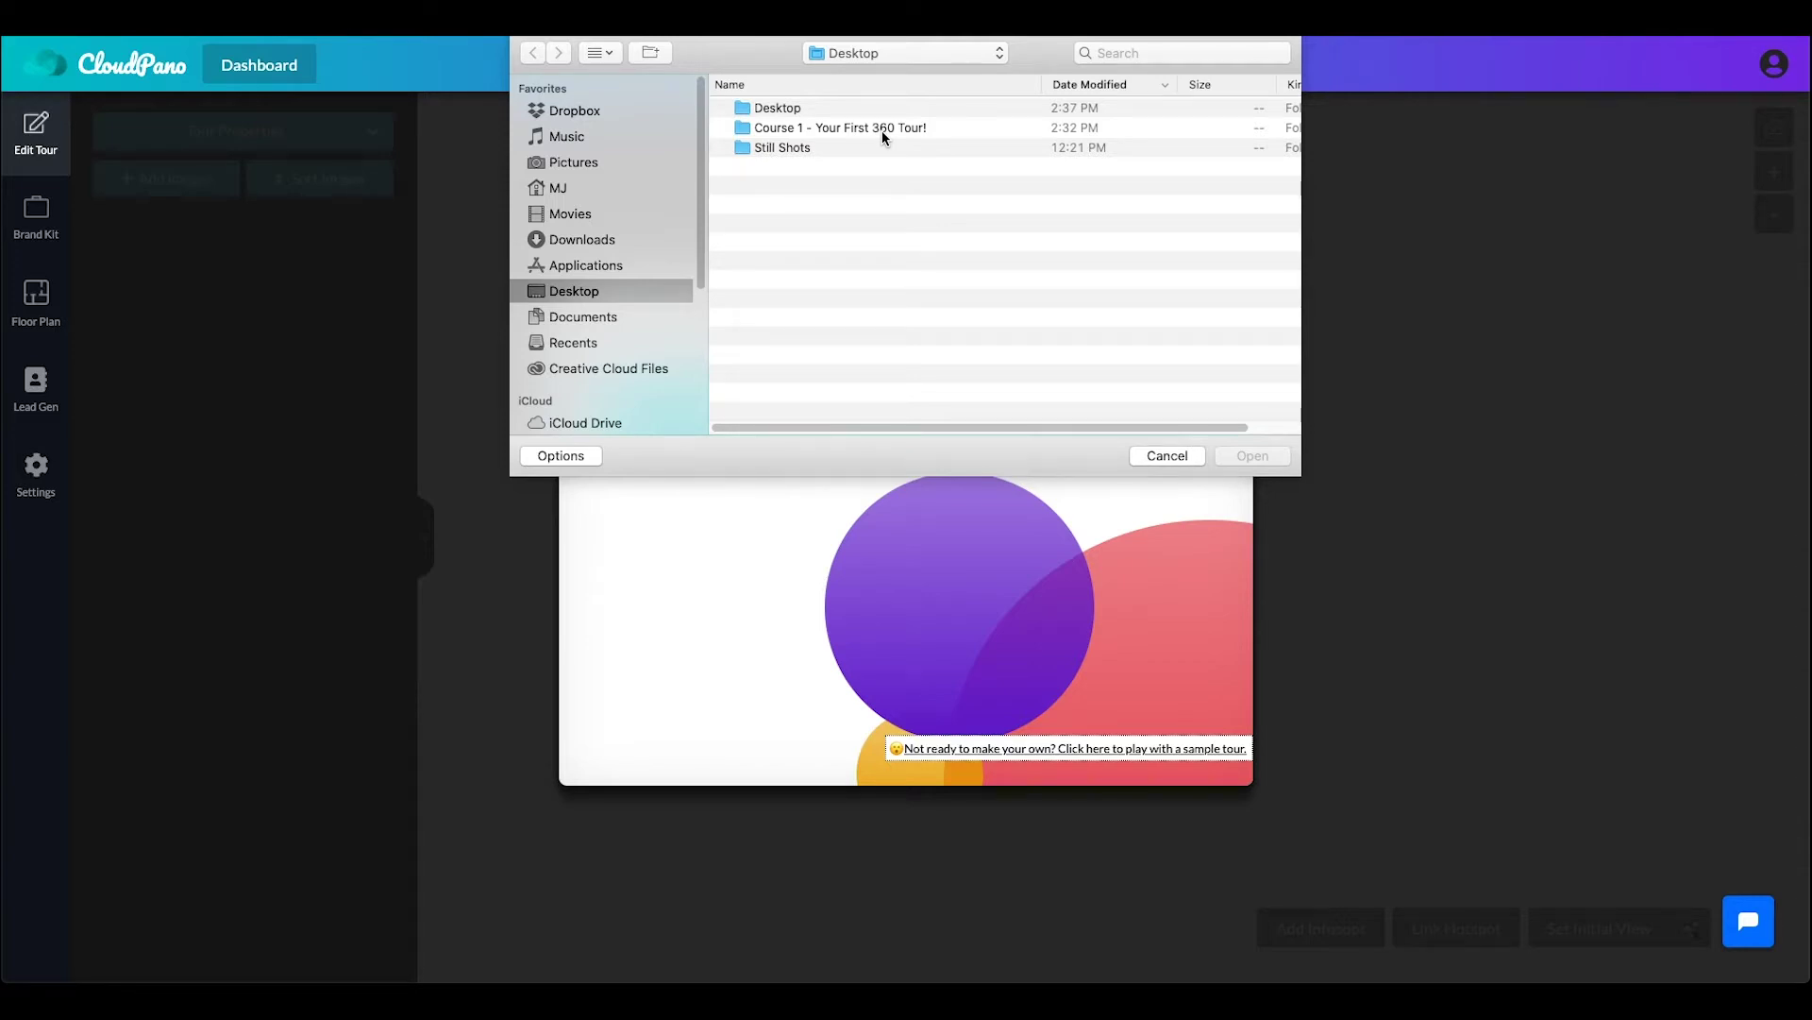
double_click(783, 128)
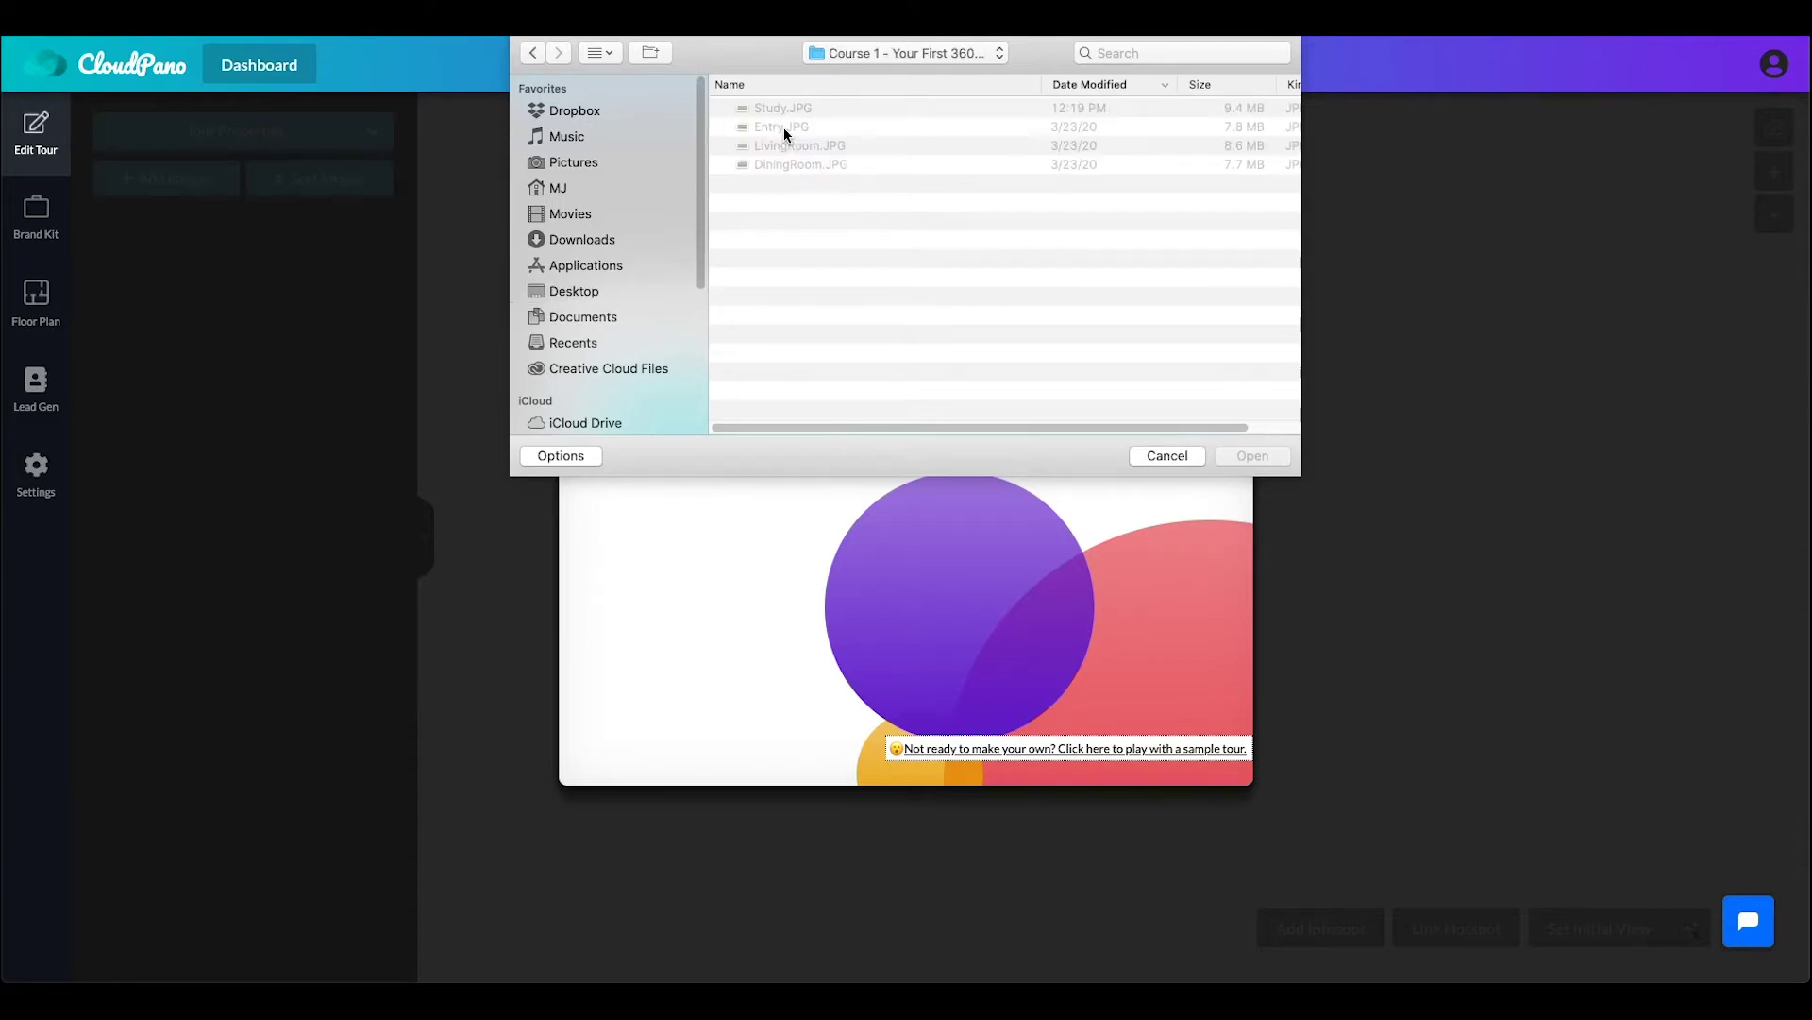
left_click(787, 105)
left_click(785, 164, "shift")
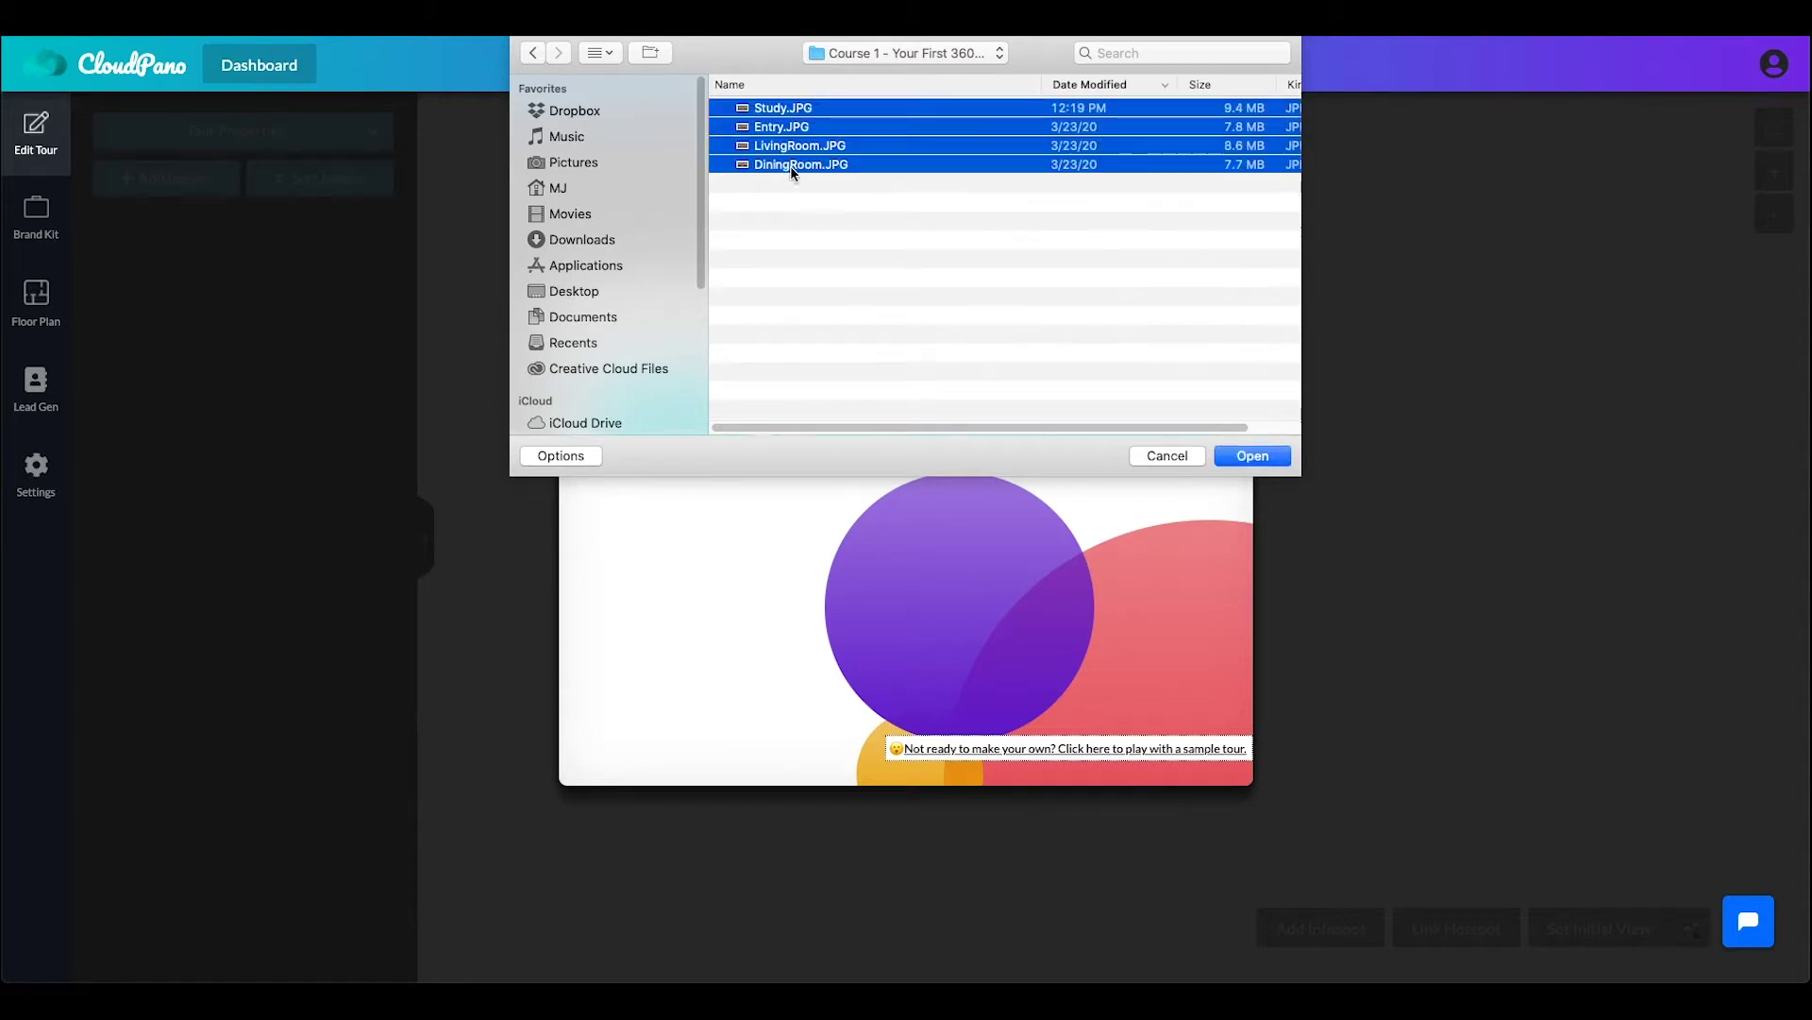
left_click(1264, 463)
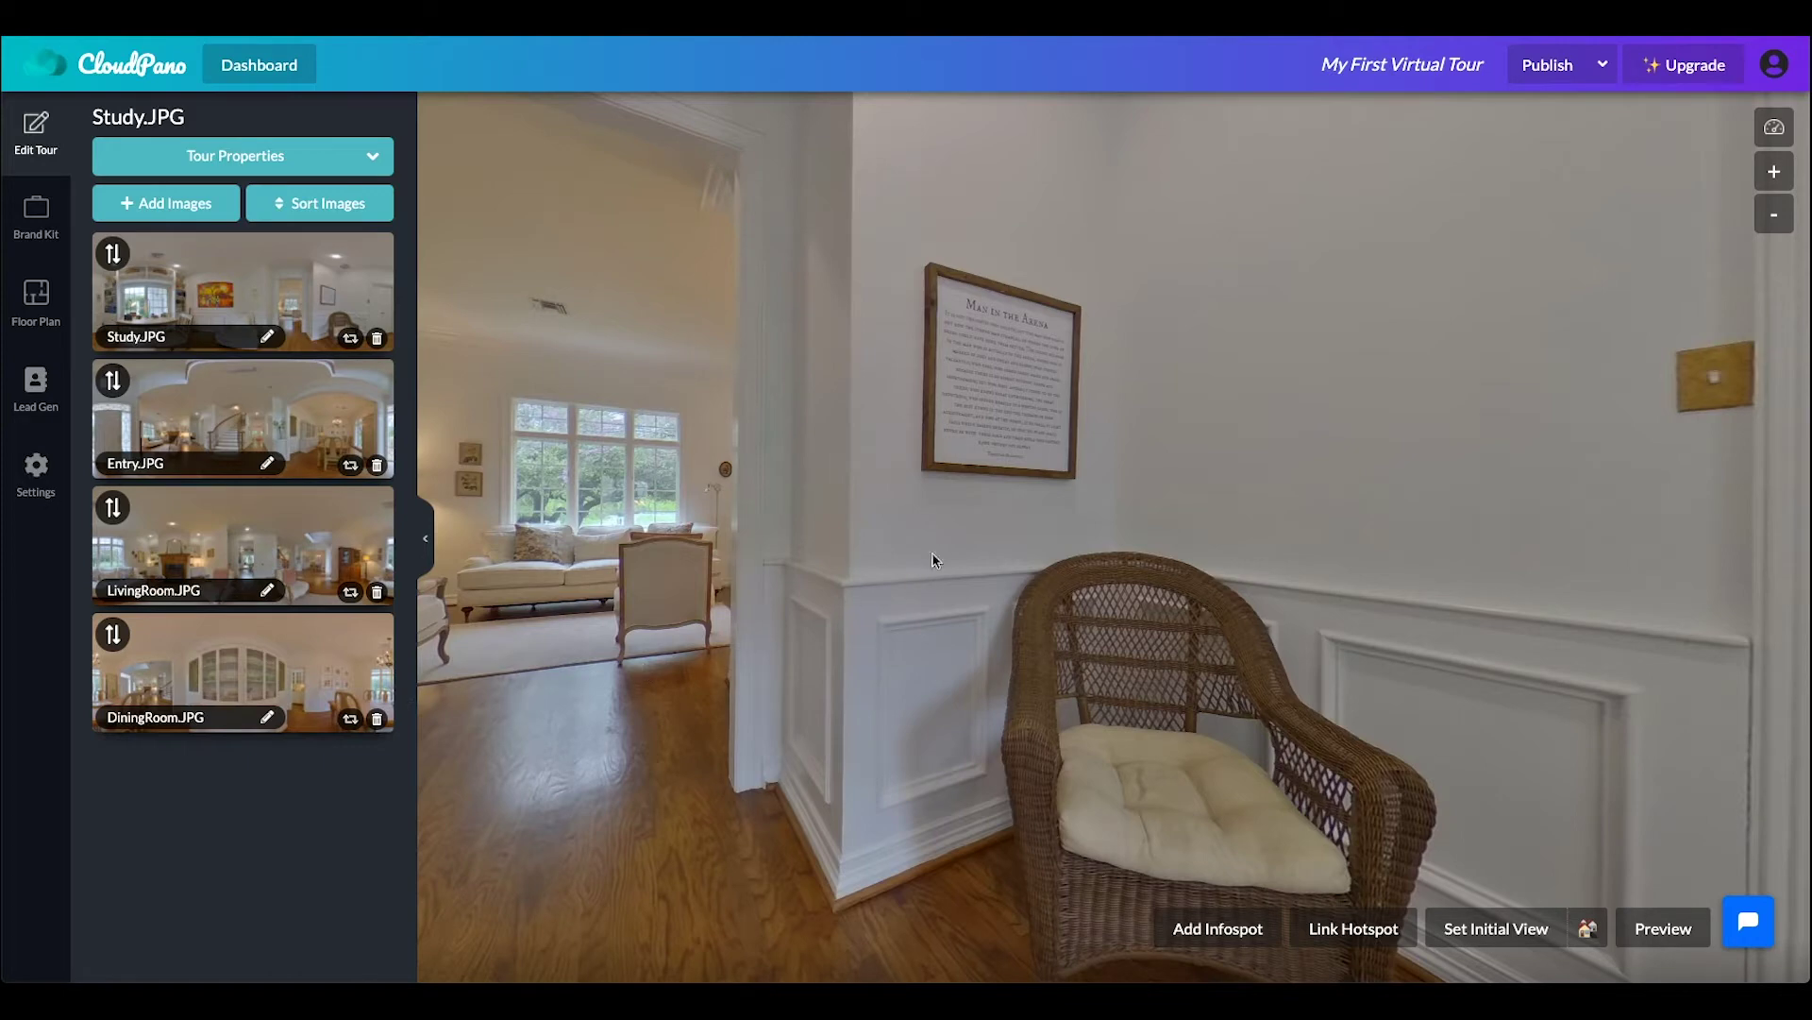
Look around the Study panorama, and open the Entry panorama and look around it as well.
left_click_drag(995, 367, 700, 425)
left_click_drag(1226, 453, 1335, 462)
mouse_move(1481, 478)
left_mouse_down()
mouse_move(902, 469)
mouse_move(1177, 473)
mouse_move(745, 434)
mouse_move(989, 452)
mouse_move(950, 490)
mouse_move(1368, 461)
mouse_move(1083, 553)
mouse_move(1112, 570)
left_mouse_up()
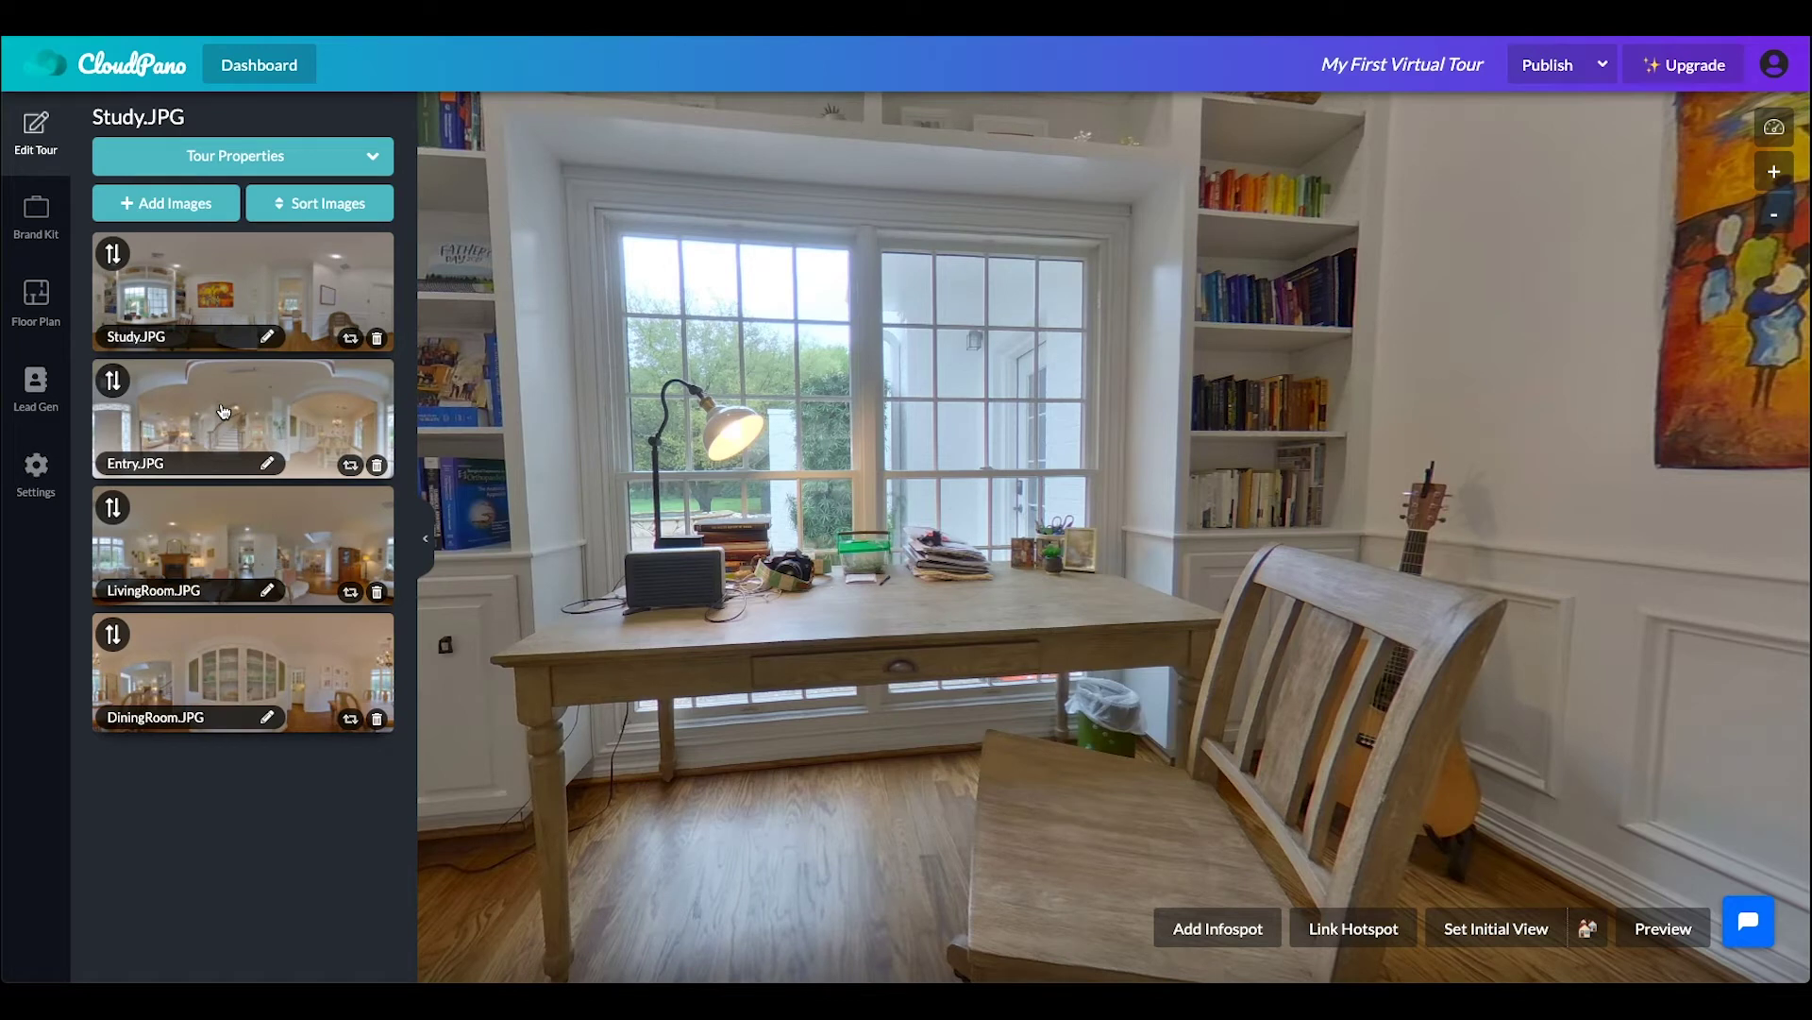
left_click(113, 382)
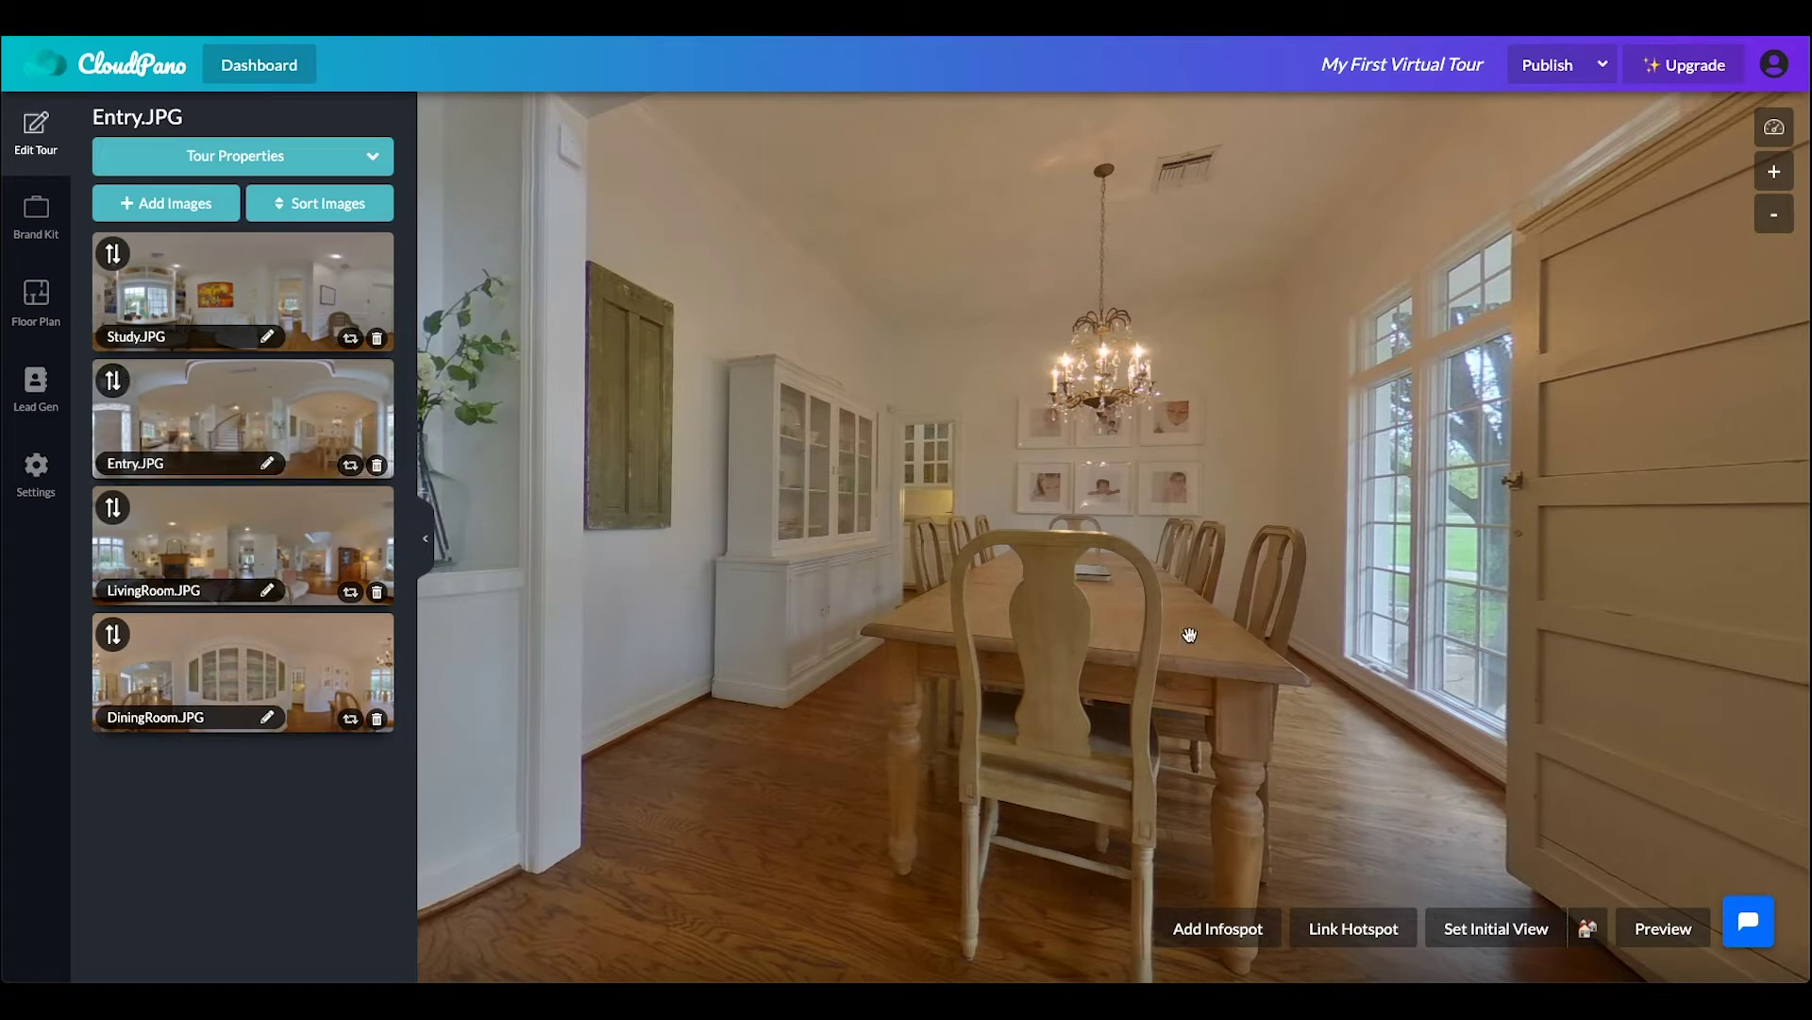
left_click_drag(989, 612, 1044, 506)
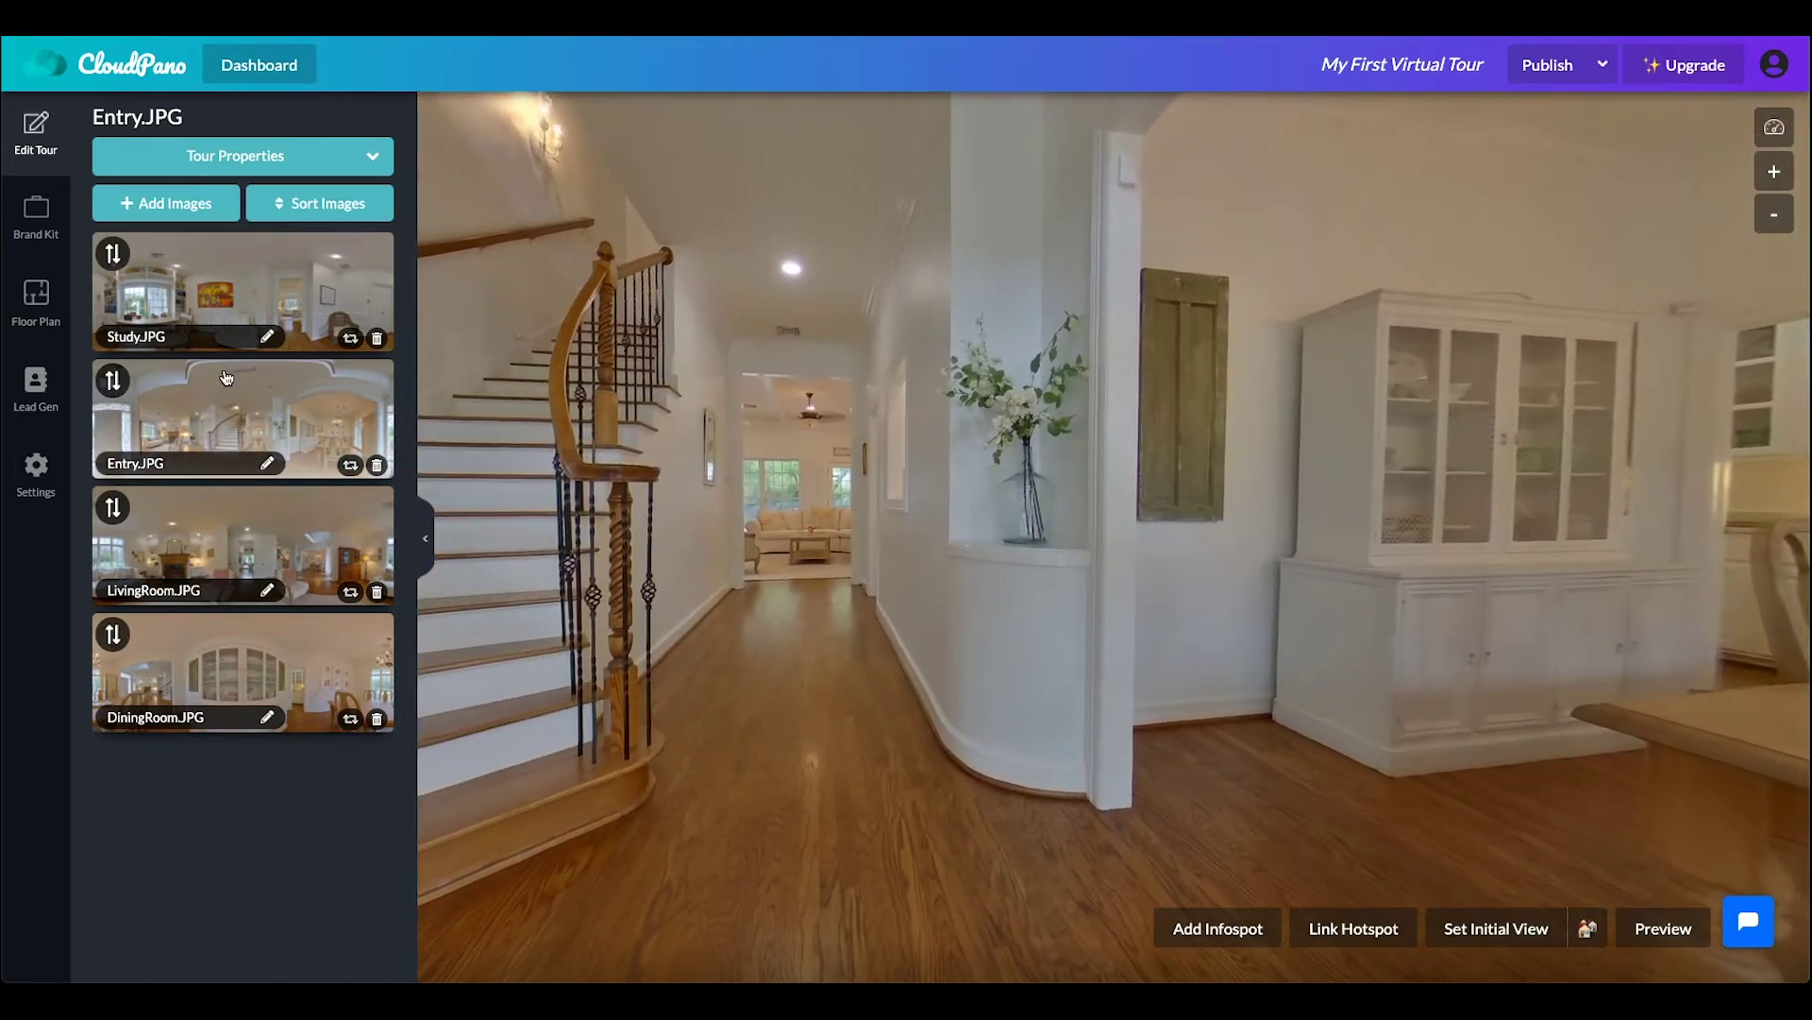
Reorder the tour images to Entry, DiningRoom, LivingRoom, Study.
left_click_drag(114, 381, 113, 253)
left_click_drag(112, 508, 113, 383)
left_click_drag(115, 642, 113, 382)
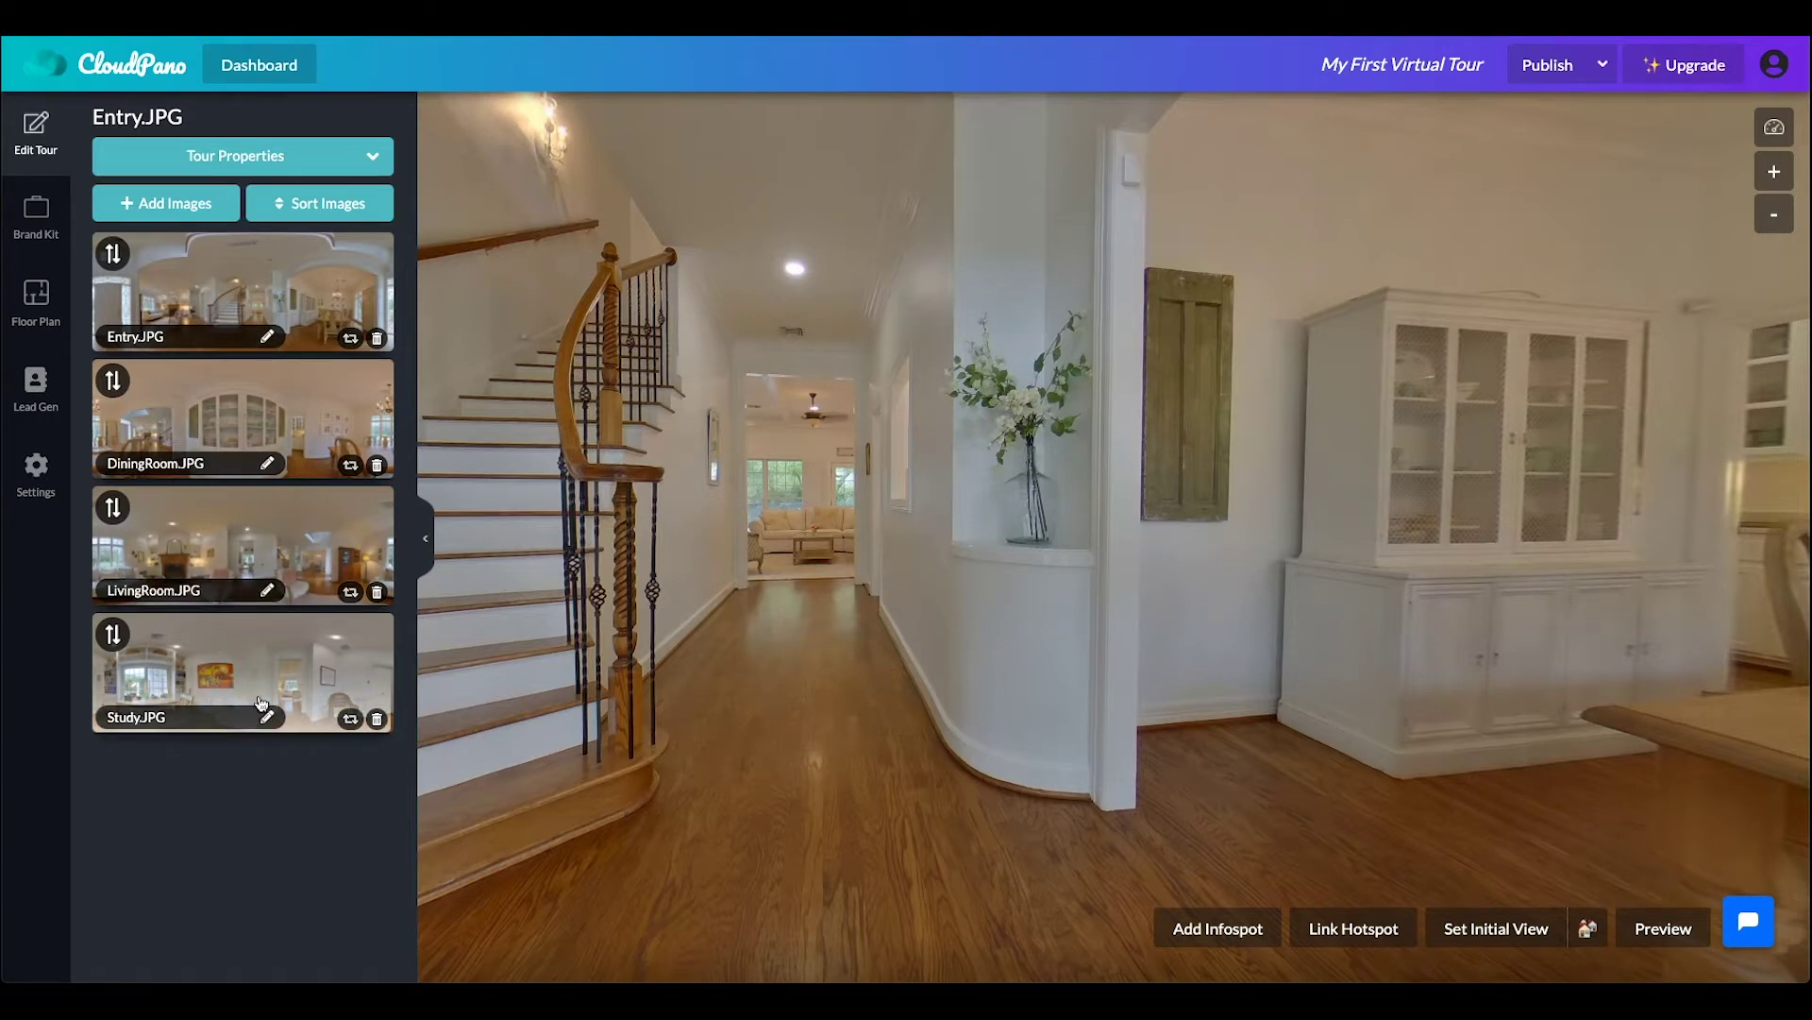
Remove the .JPG extension from the last two images' names, leaving "Study" and "LivingRoom".
left_click(210, 718)
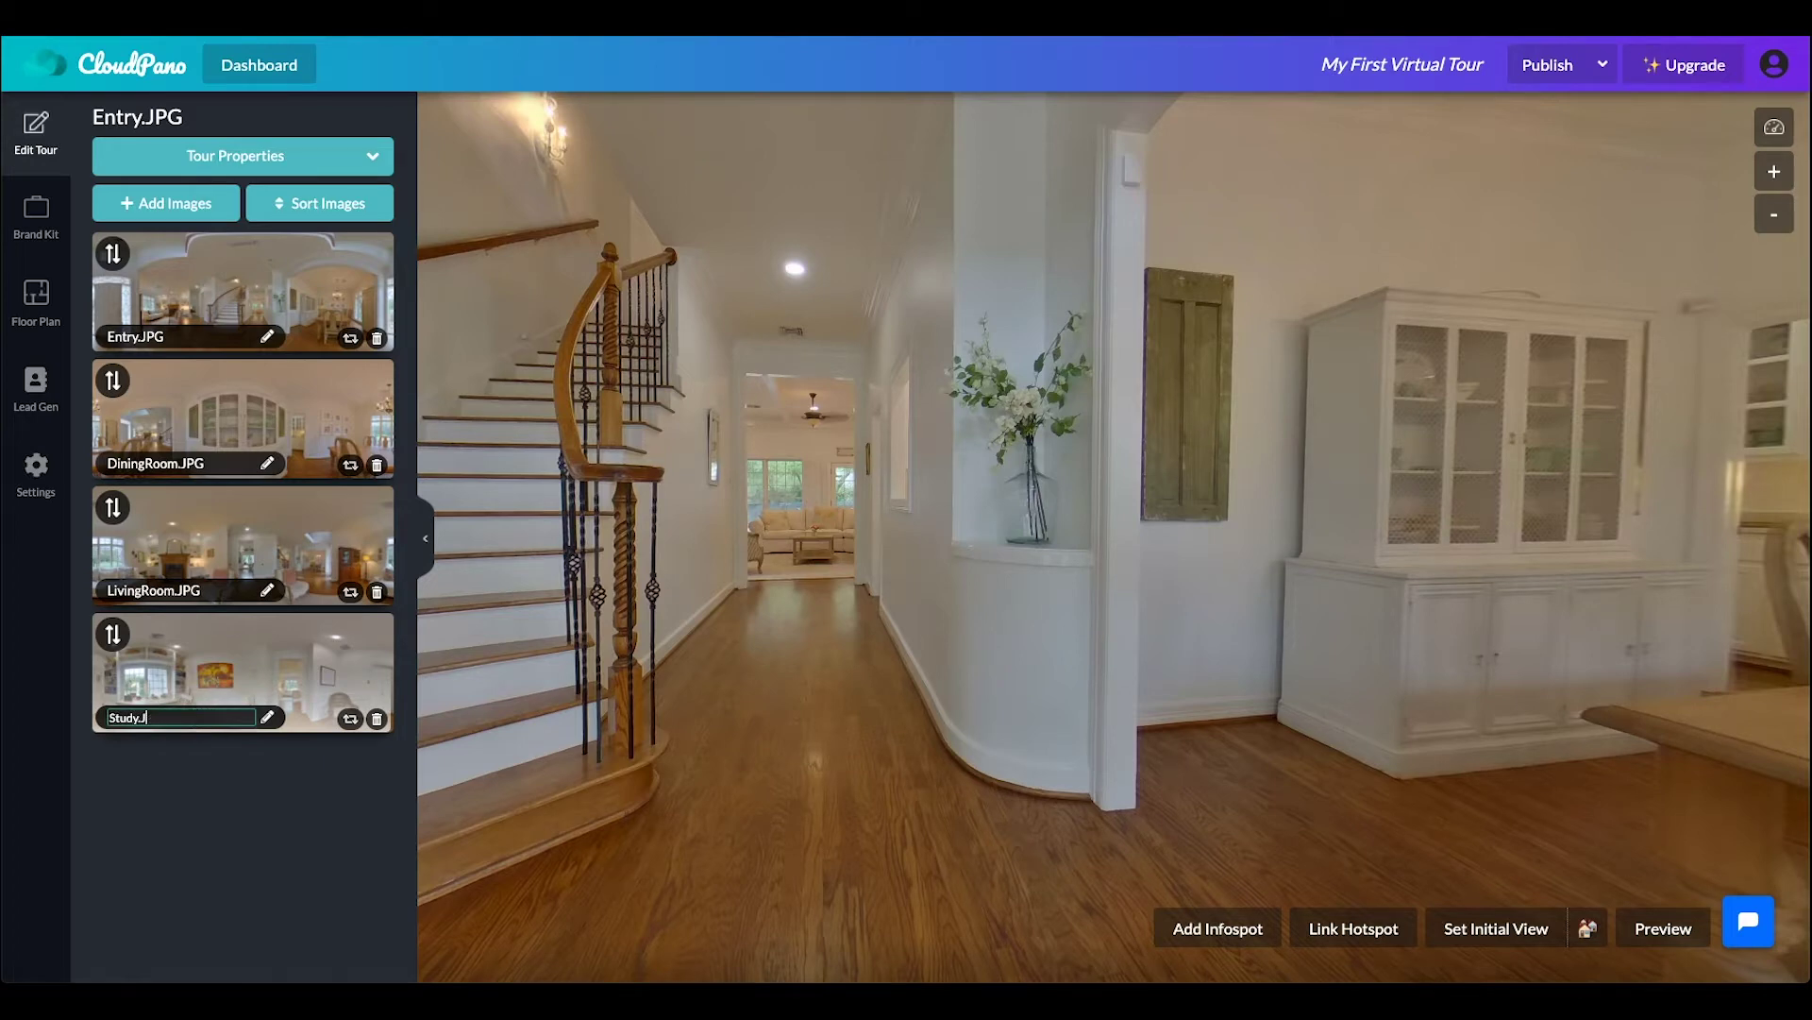
key("Return")
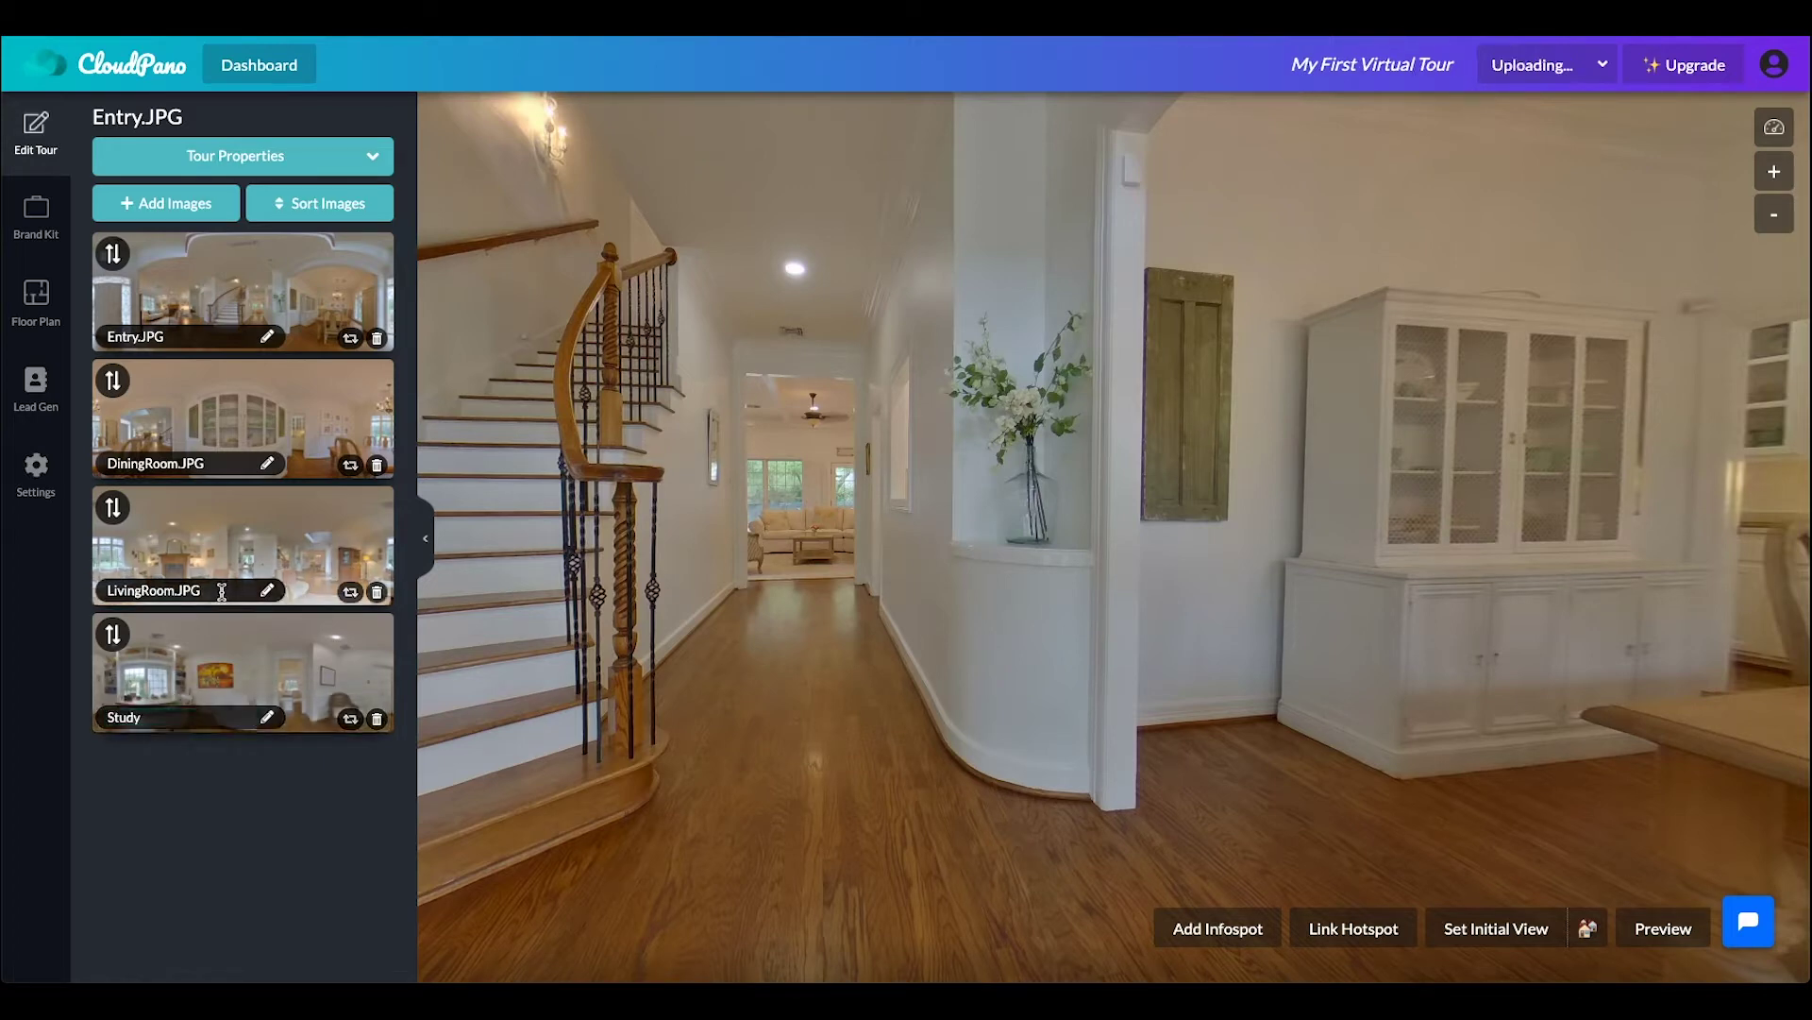
left_click(203, 591)
key("BackSpace")
key("BackSpace")
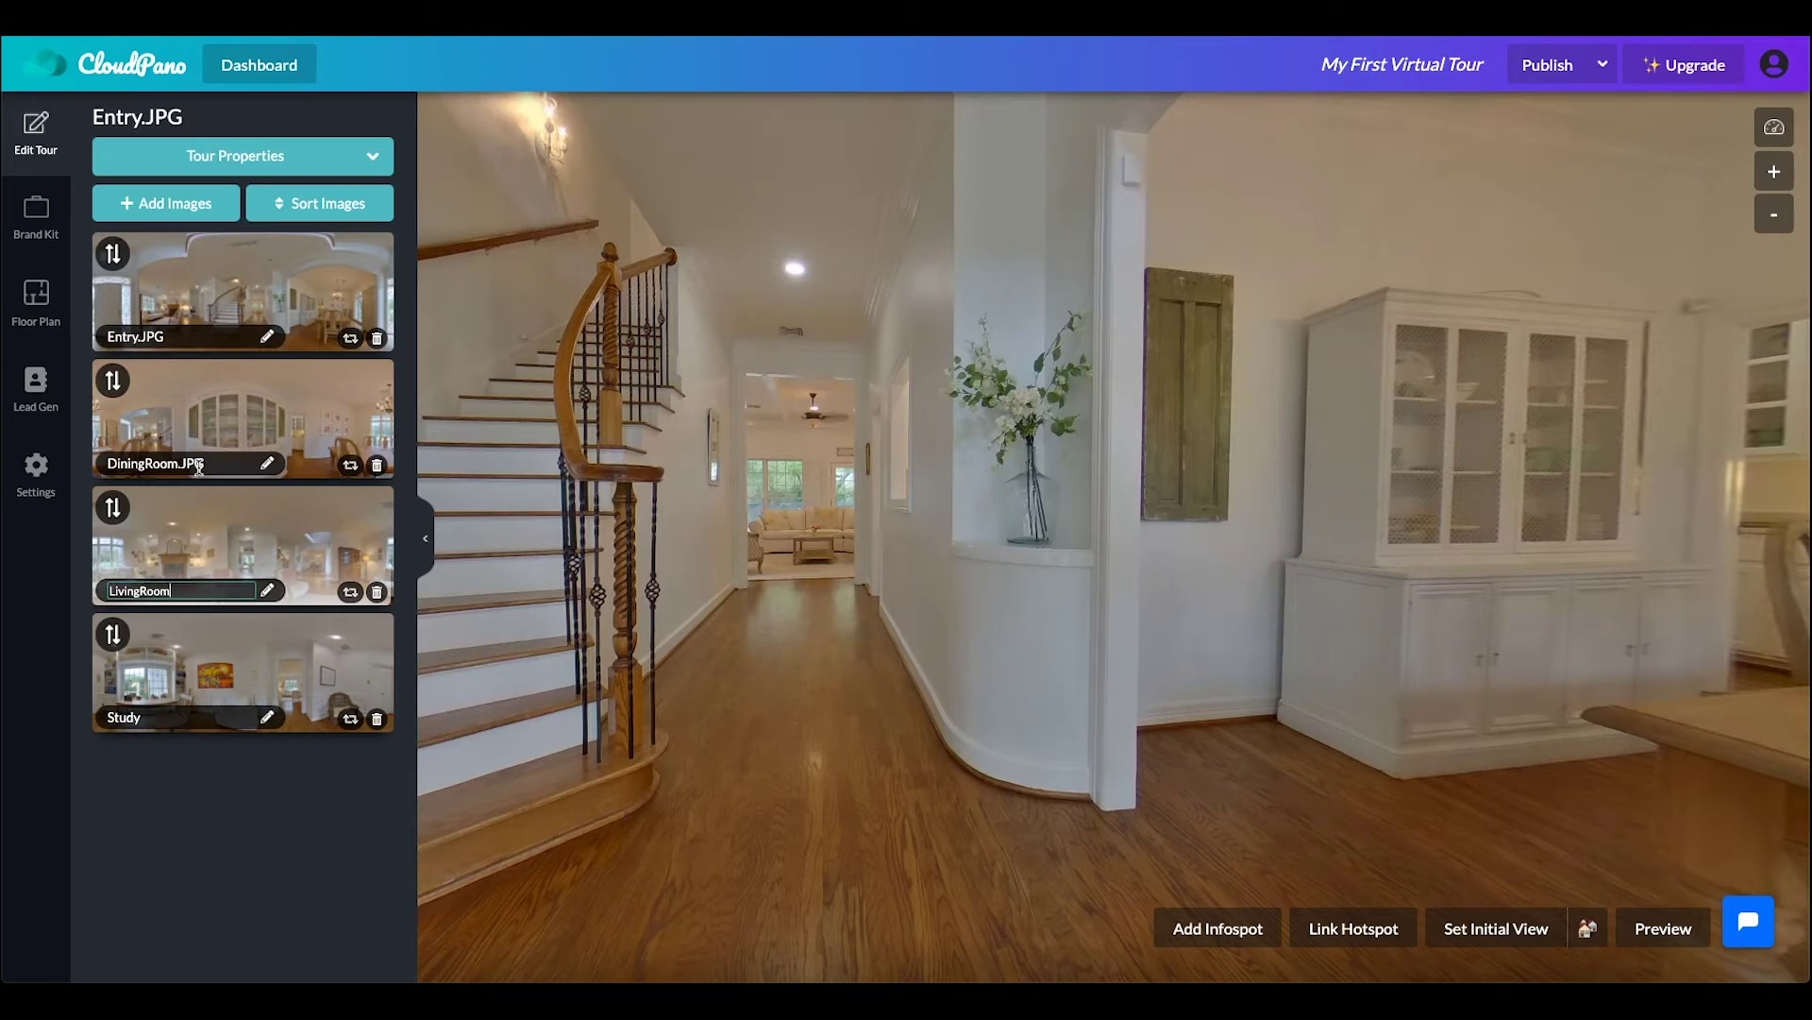
key("Return")
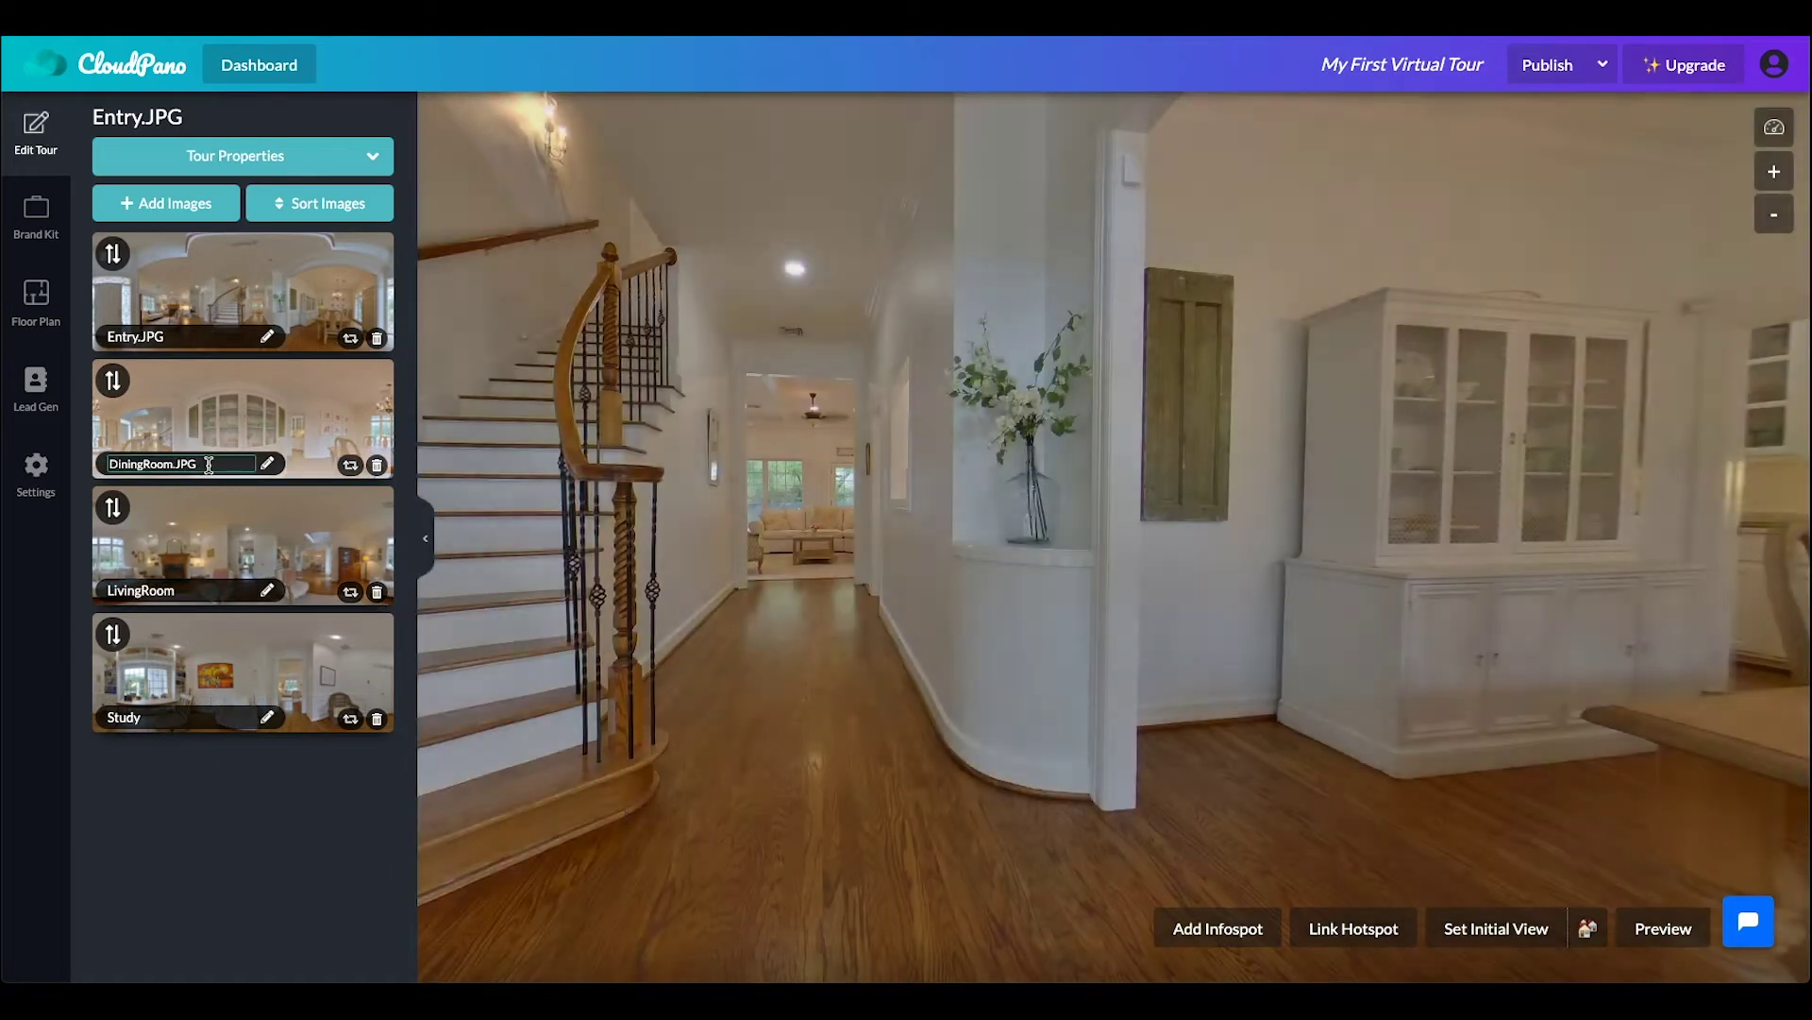
Rename the DiningRoom.JPG and Entry.JPG images as "DiningRoom" and "Entry".
left_click(207, 464)
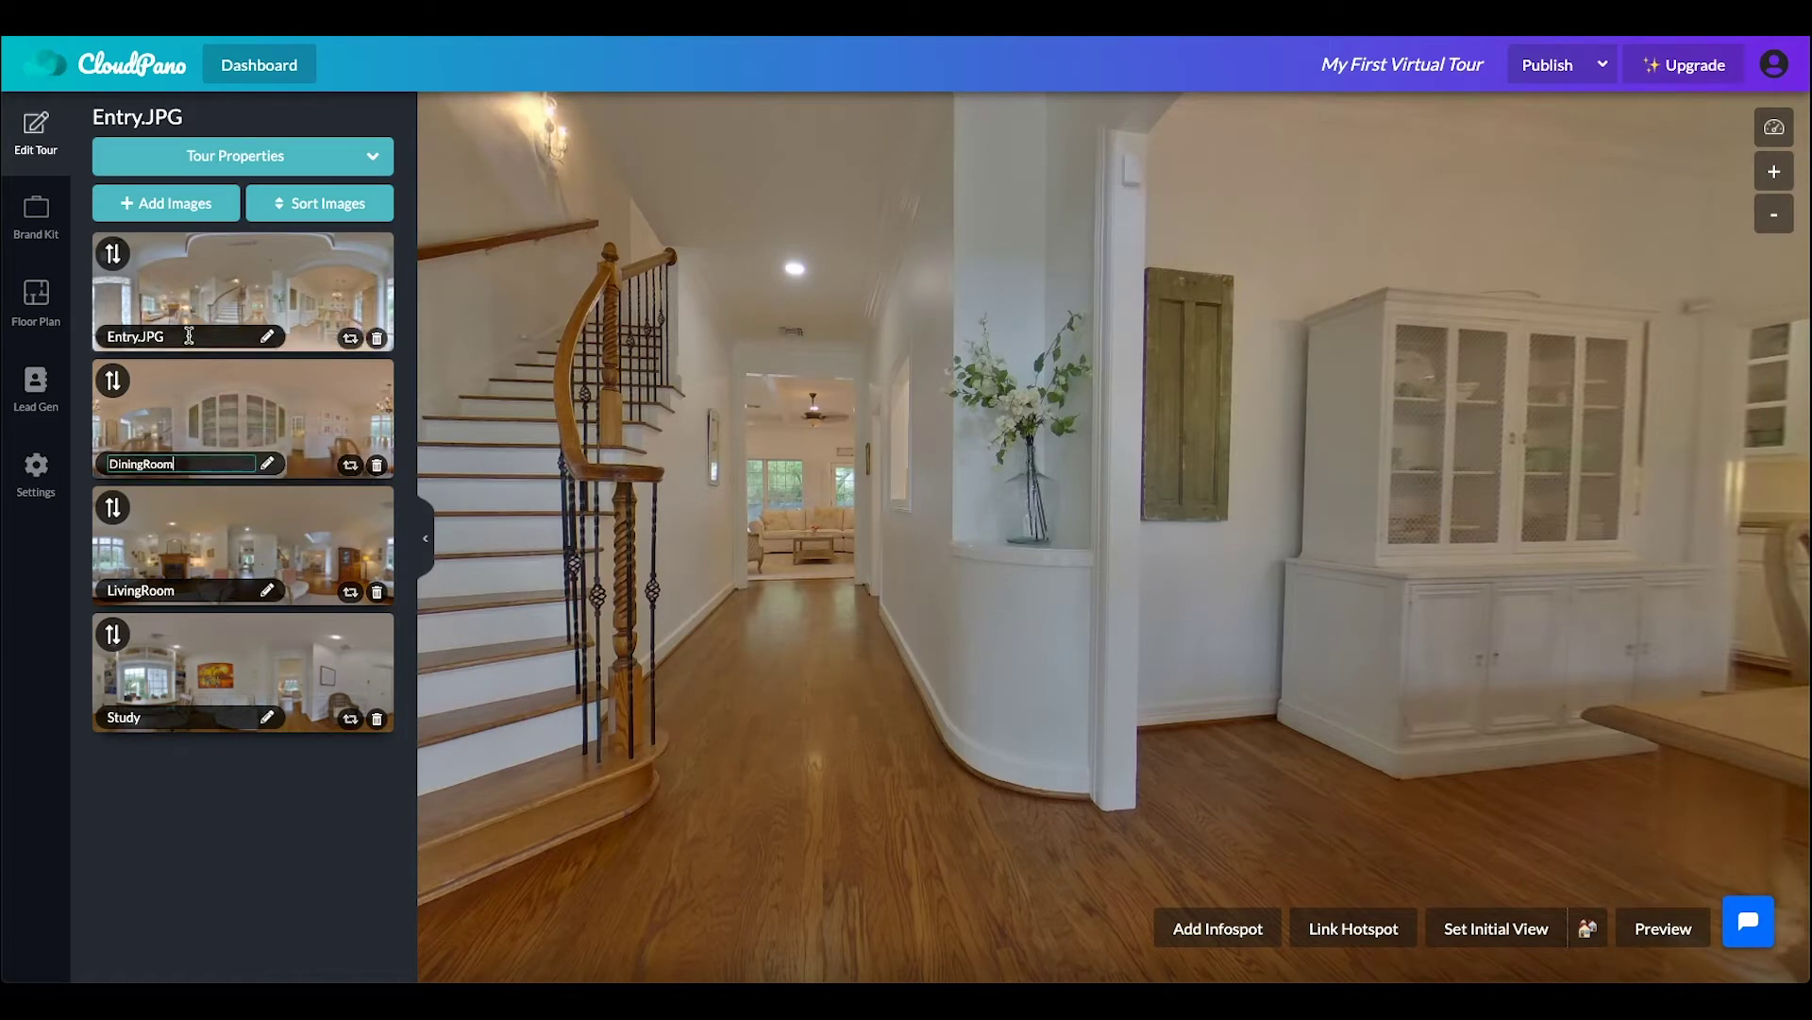
key("Return")
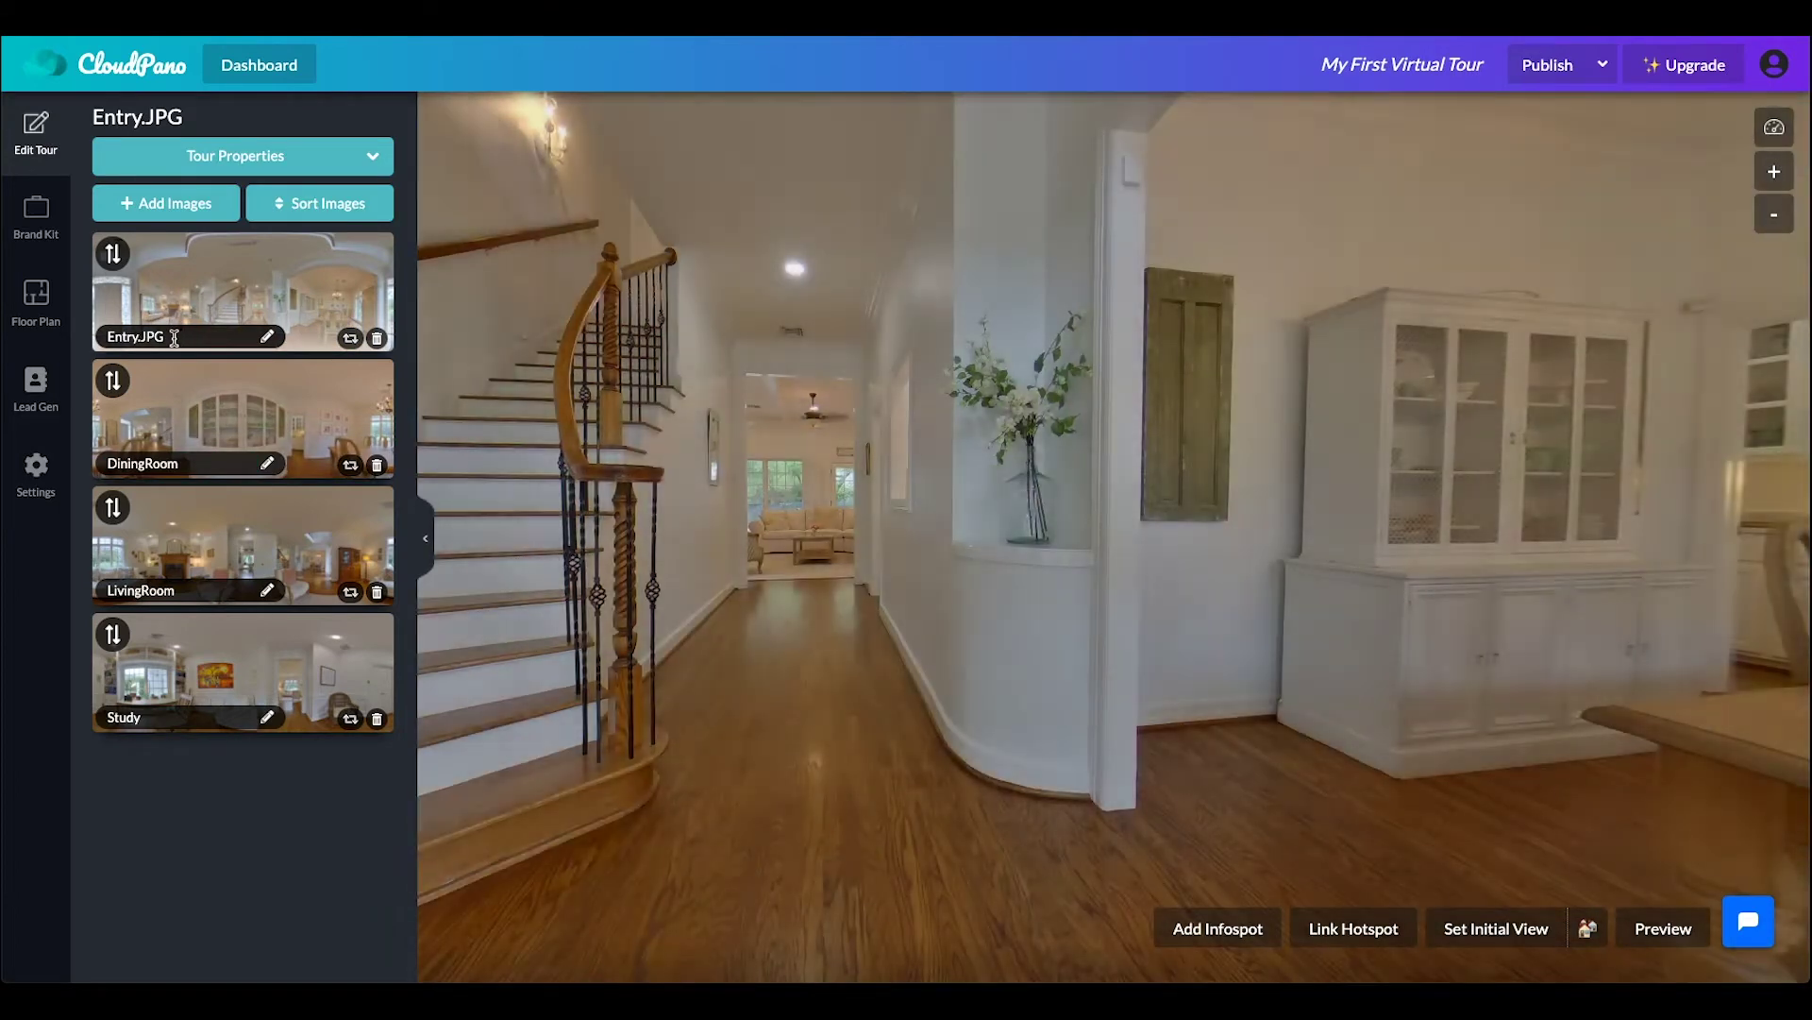
left_click(174, 337)
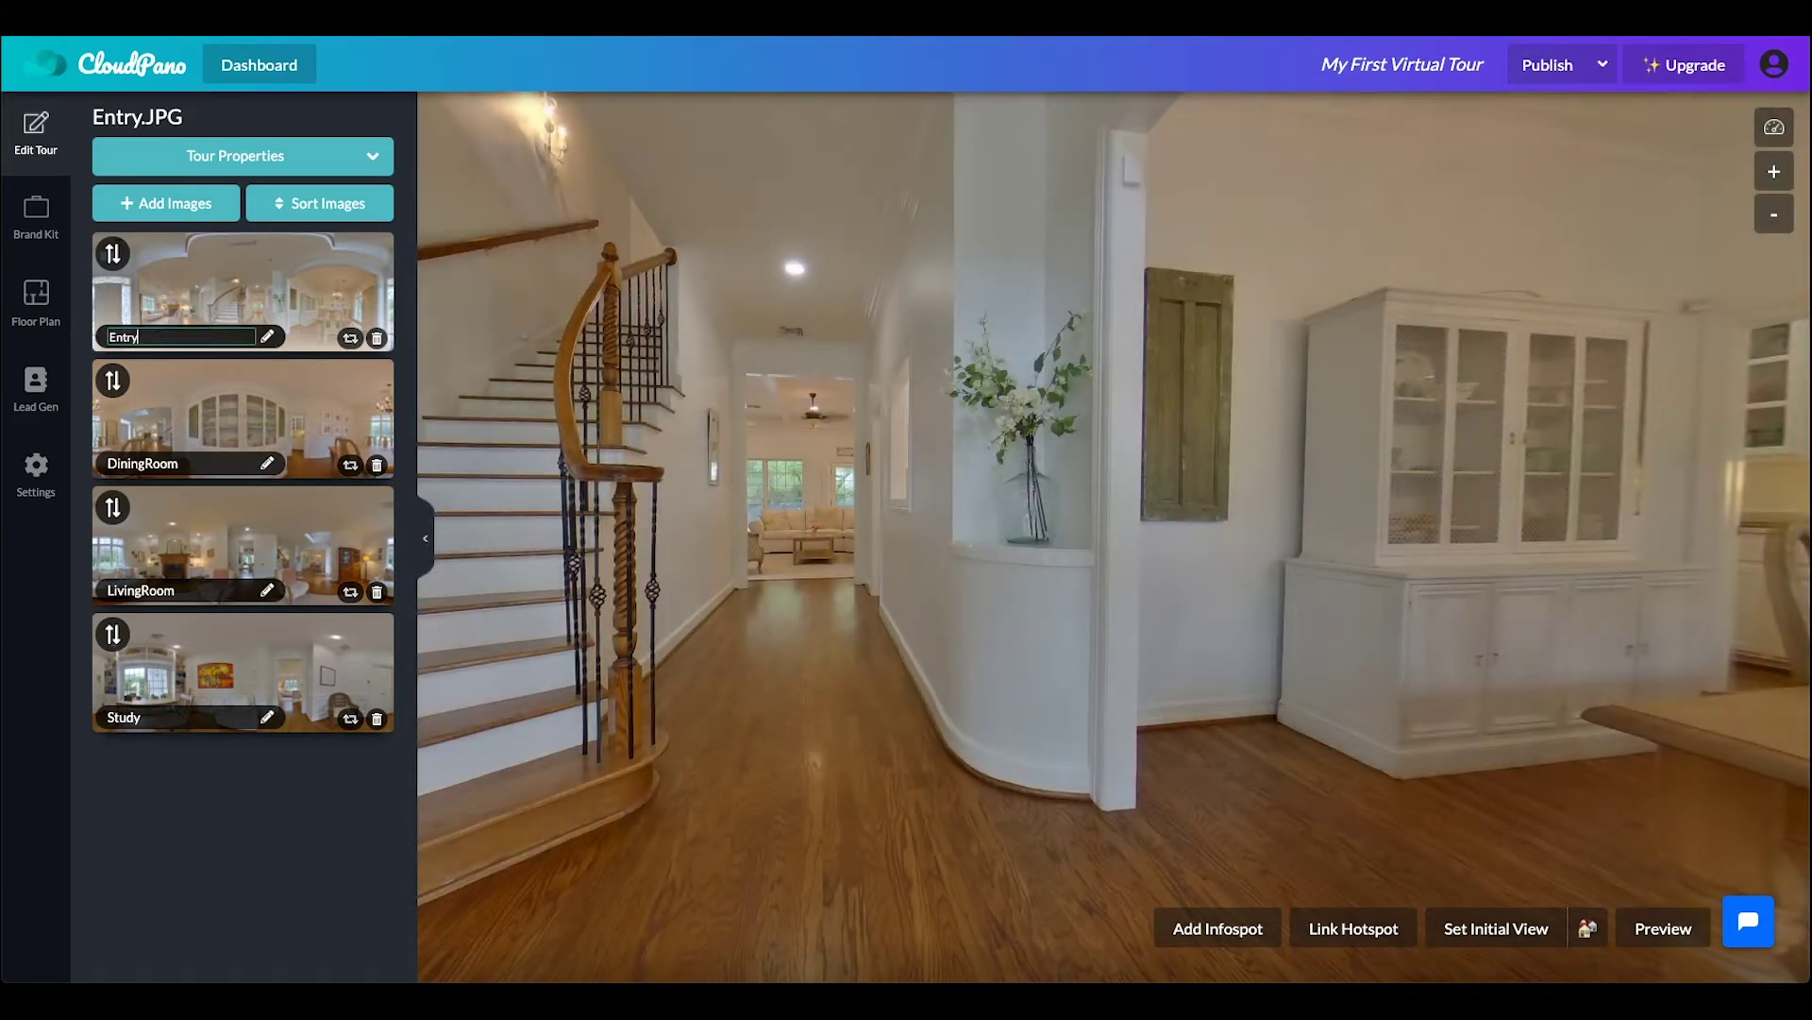
left_click(850, 701)
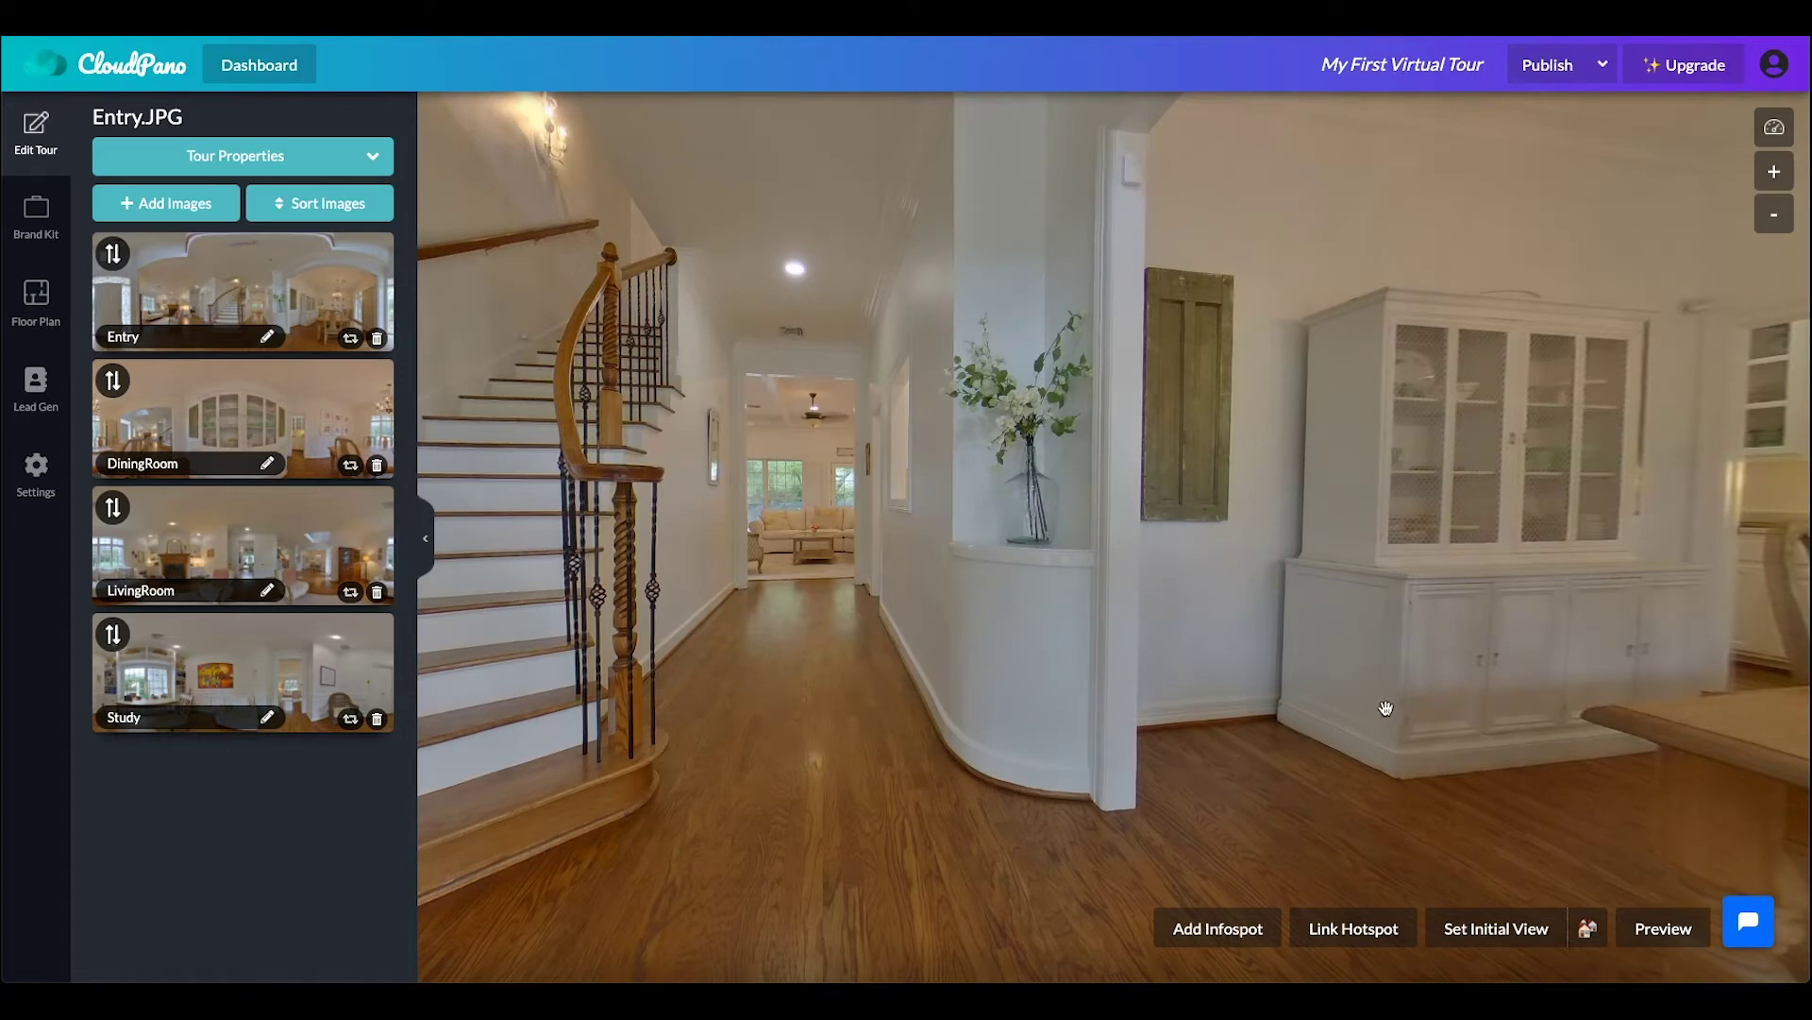
Set the Entry scene's initial view to face the staircase, with the hallway to the living room beside it.
left_click_drag(1385, 708, 749, 857)
left_click_drag(717, 655, 1178, 642)
left_click_drag(662, 635, 1391, 614)
left_click_drag(914, 609, 1299, 641)
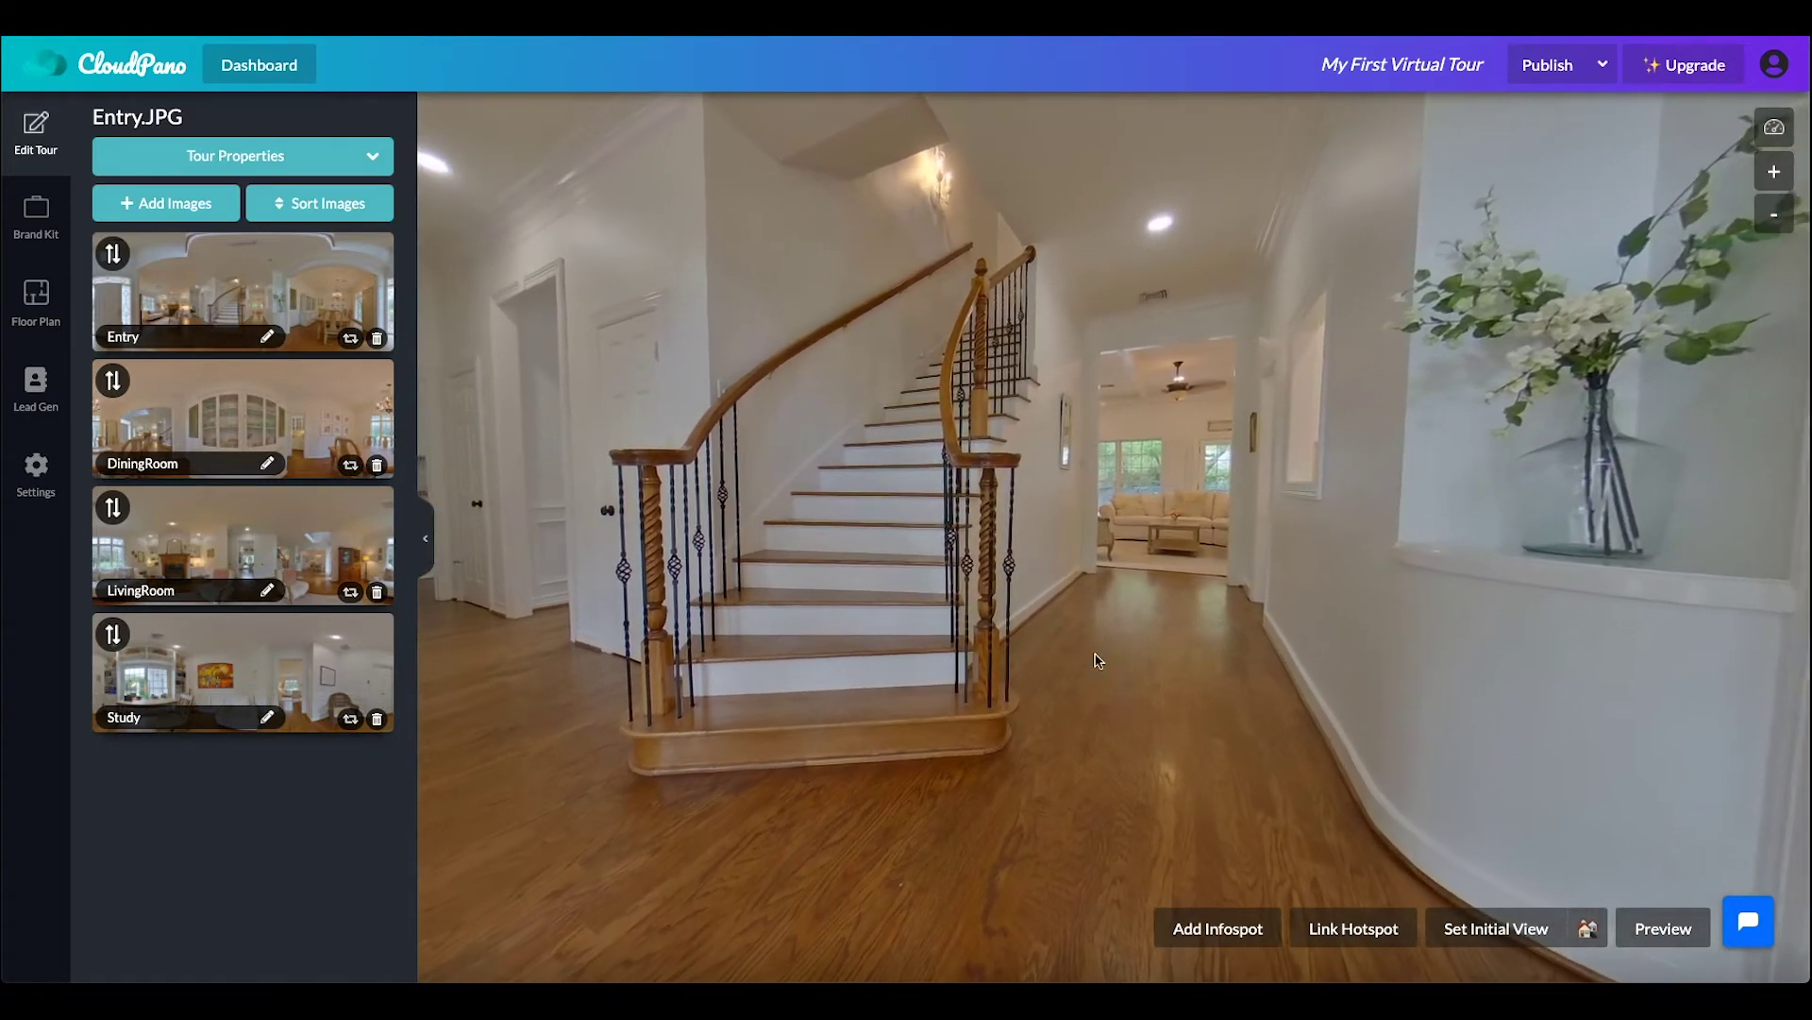
left_click_drag(1092, 660, 1303, 619)
left_click_drag(1060, 660, 639, 607)
left_click_drag(913, 717, 790, 695)
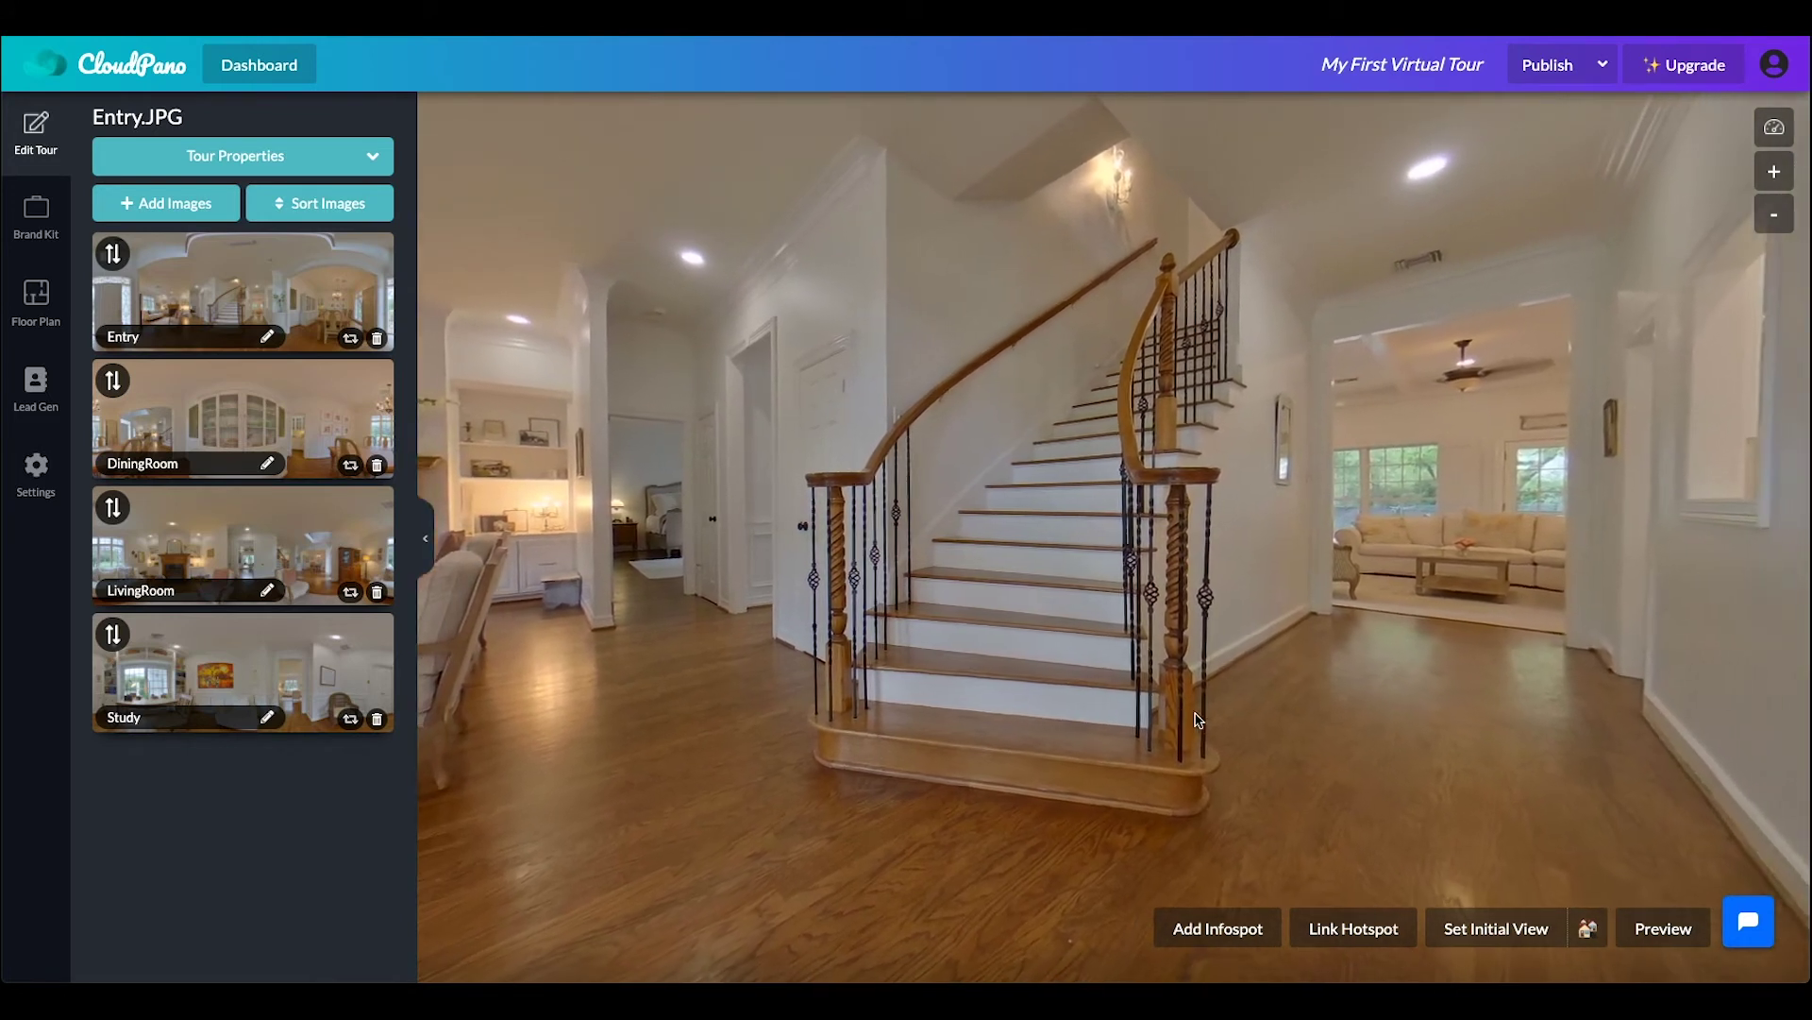
left_click(1475, 930)
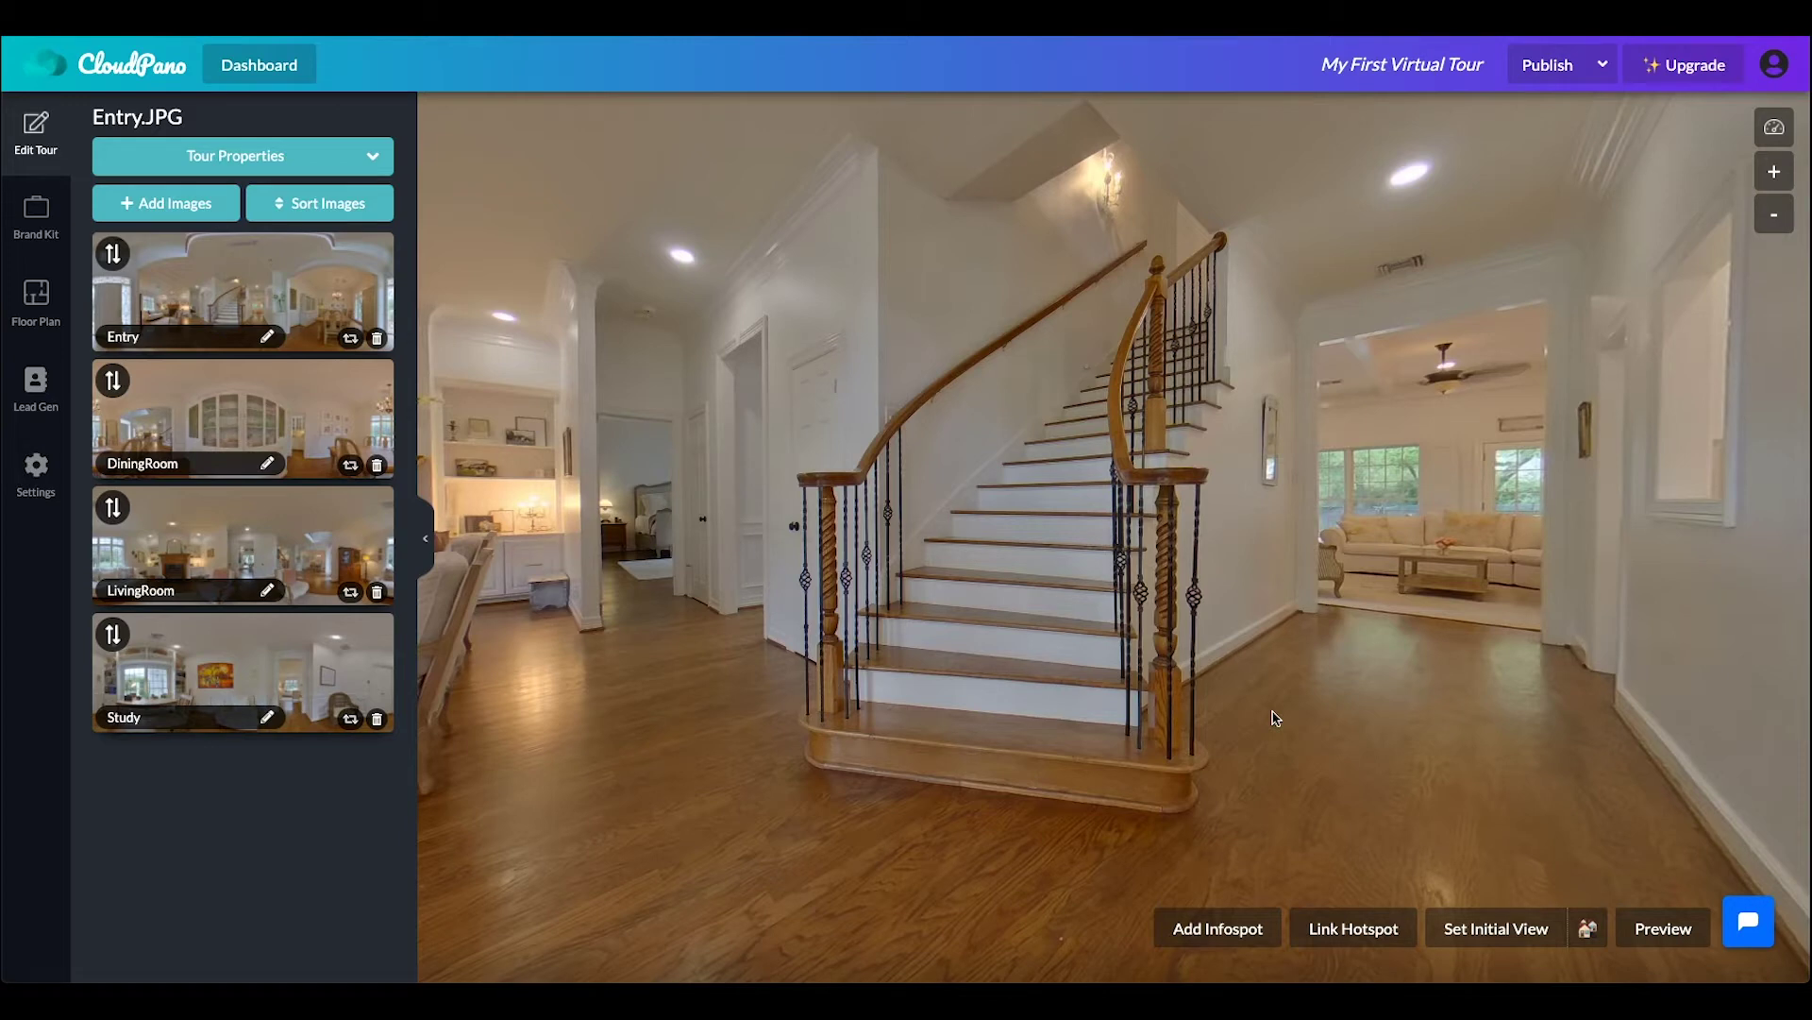
Add a link hotspot beside the dining room's glass cabinet in the Entry scene and link it to the DiningRoom image.
left_click_drag(1482, 681, 885, 647)
left_click_drag(1437, 654, 784, 648)
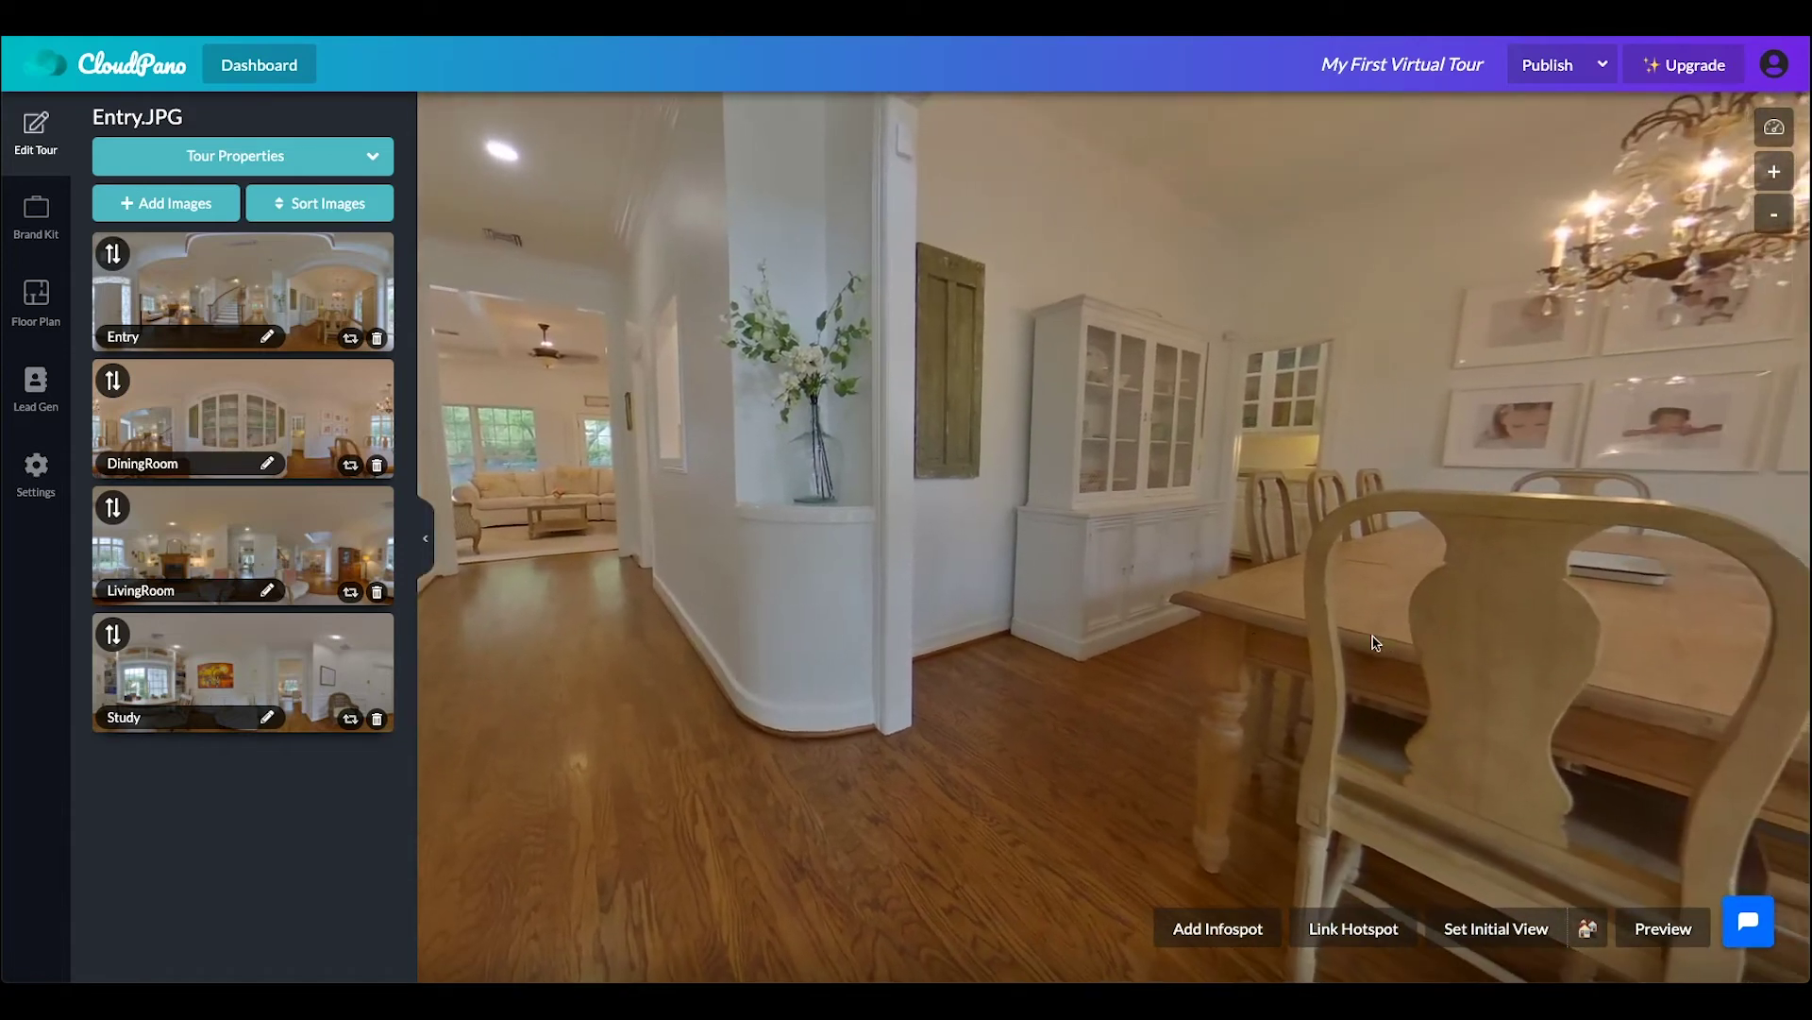
left_click_drag(1368, 651, 930, 651)
left_click_drag(1279, 666, 1039, 672)
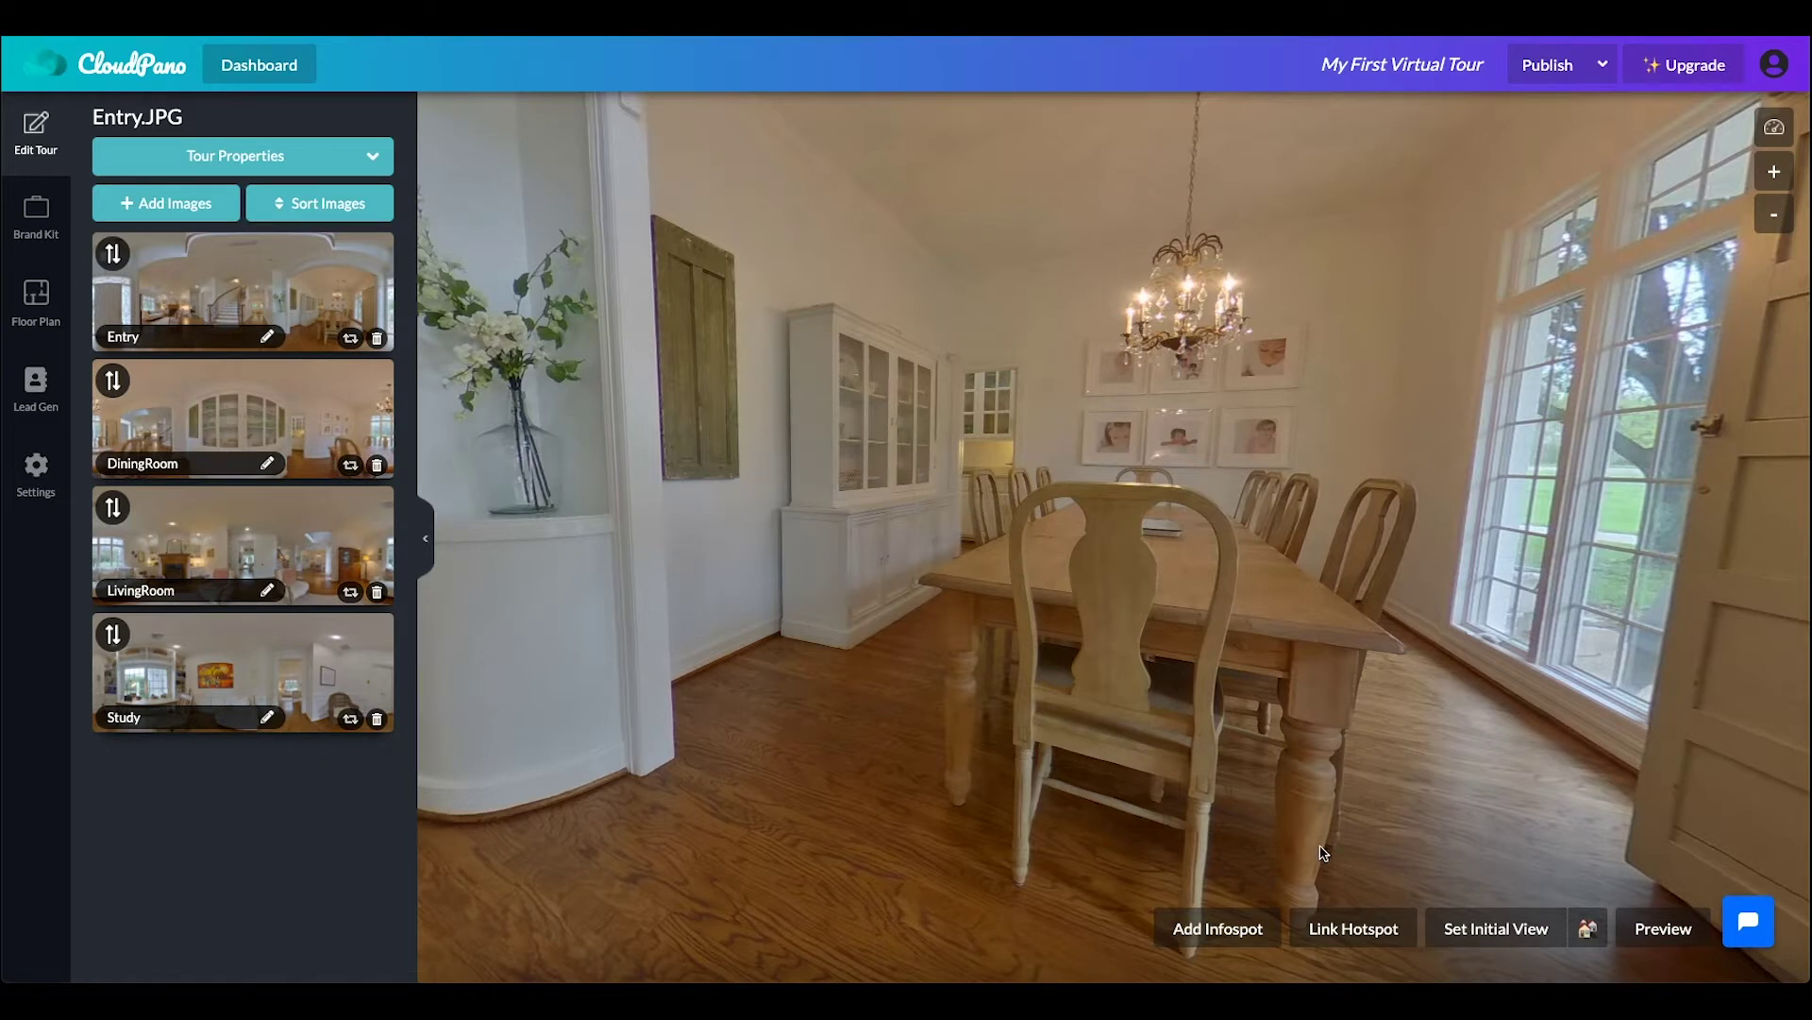
left_click(1354, 928)
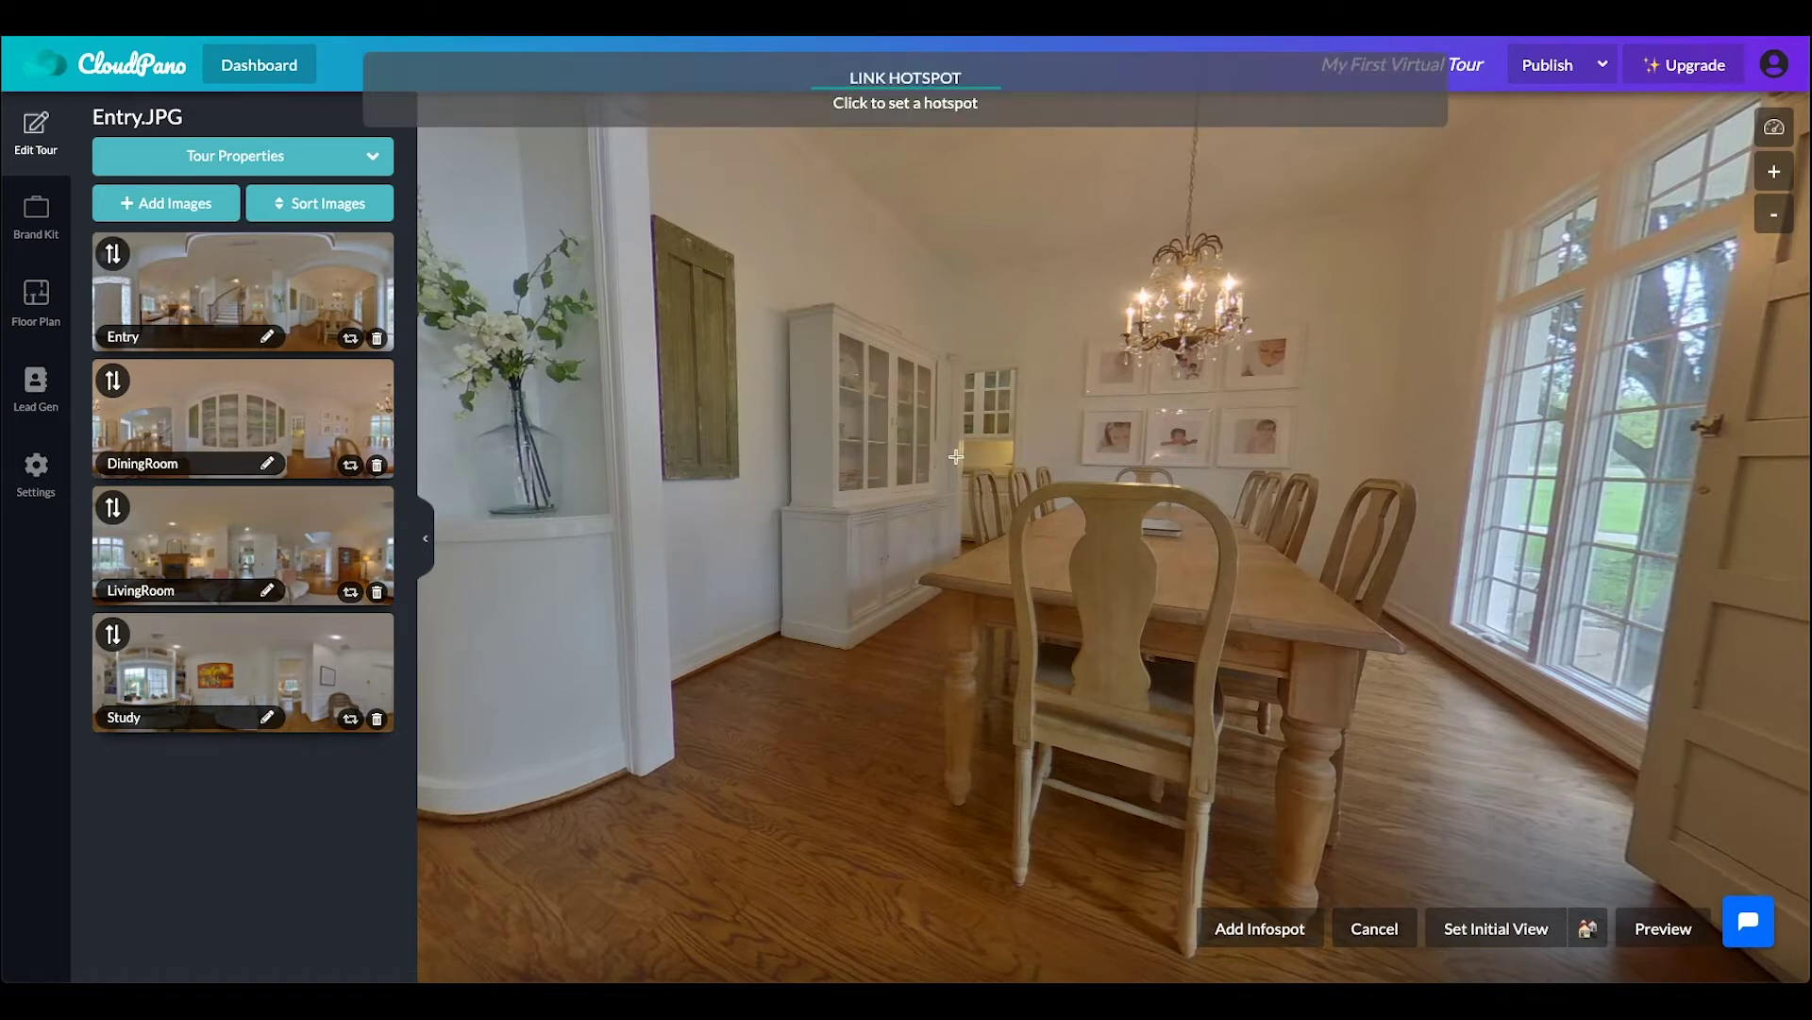
left_click(942, 445)
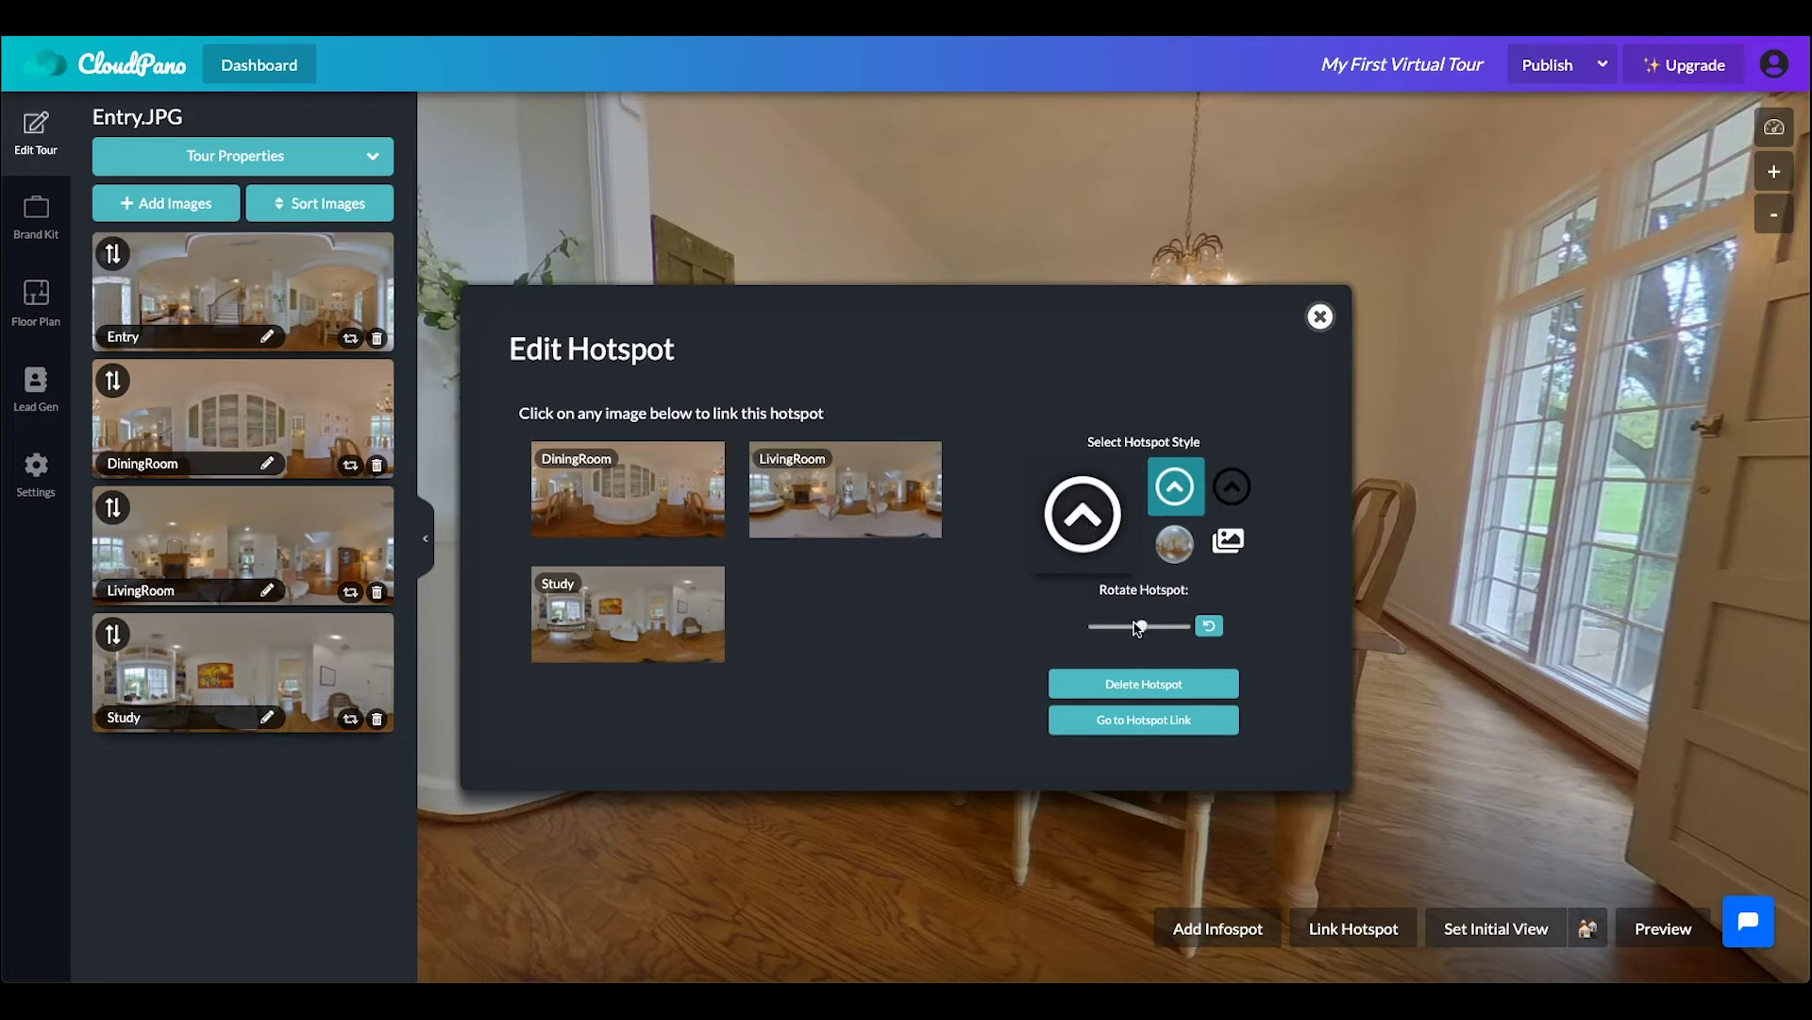
left_click_drag(1167, 630, 1107, 629)
left_click(1143, 627)
left_click(609, 499)
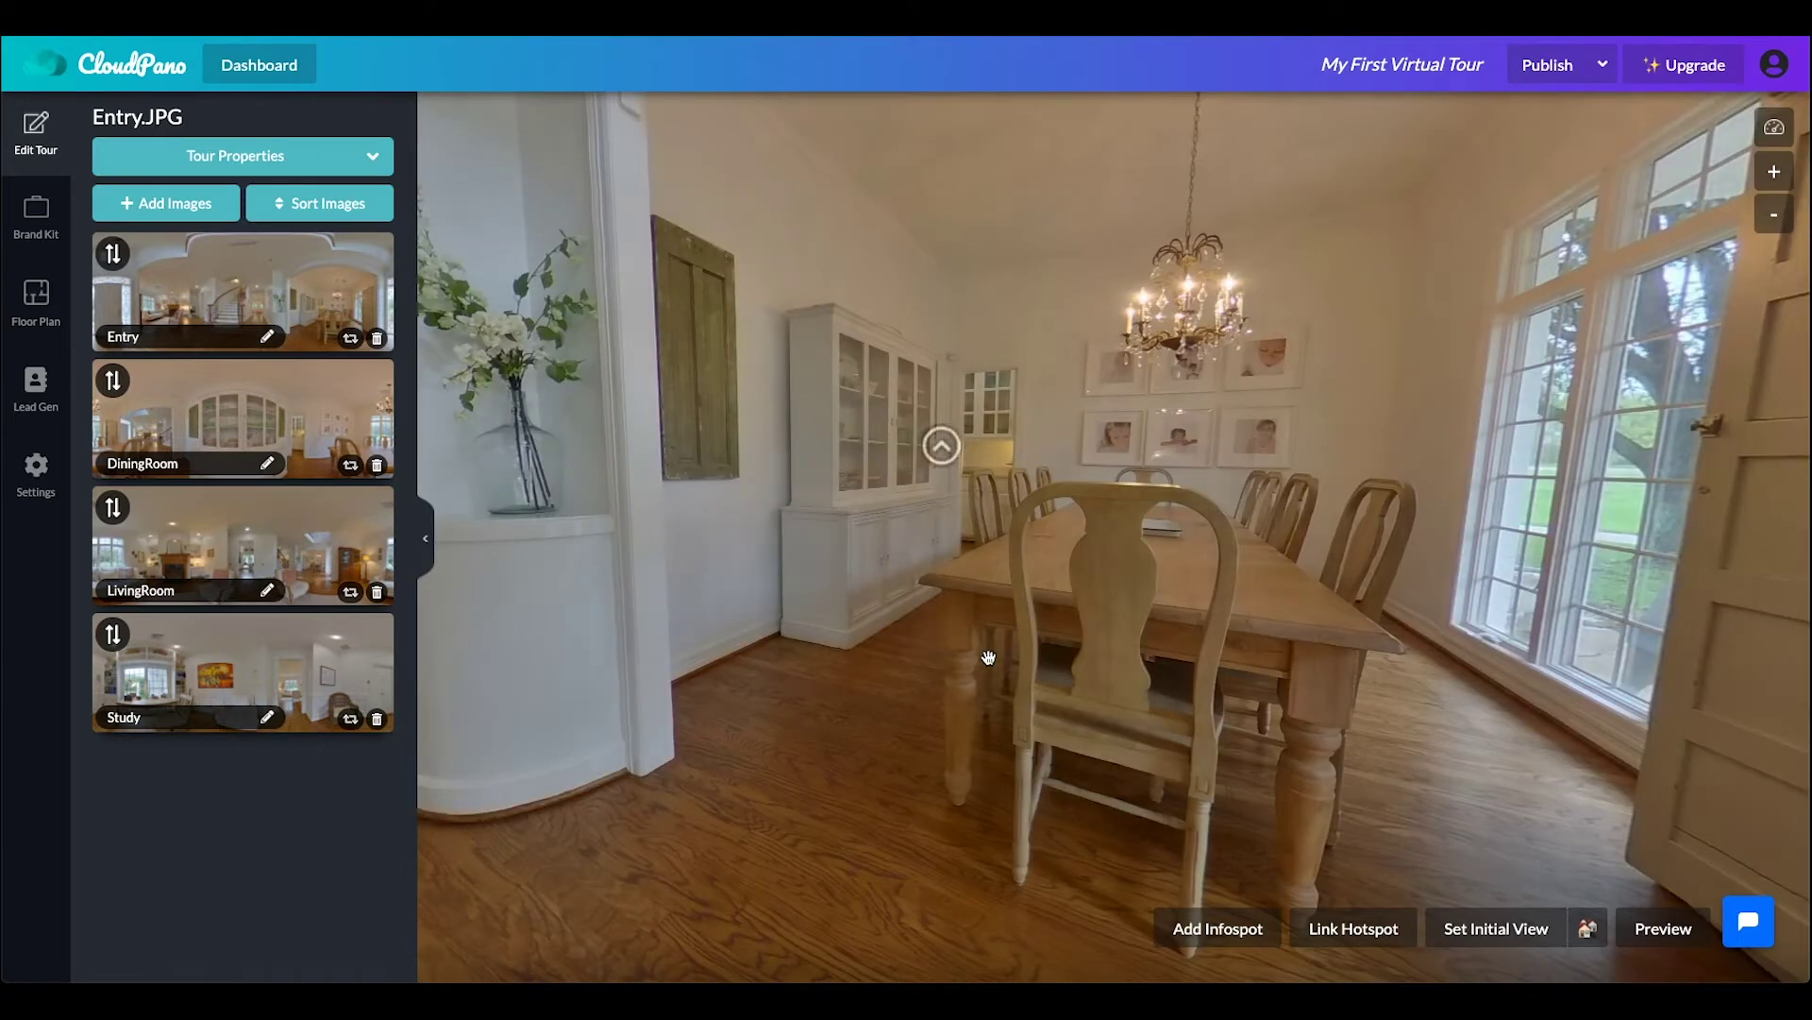
Follow the Entry scene's hotspot to DiningRoom and set its initial view across the table toward the windows, front door and living room.
mouse_move(932, 438)
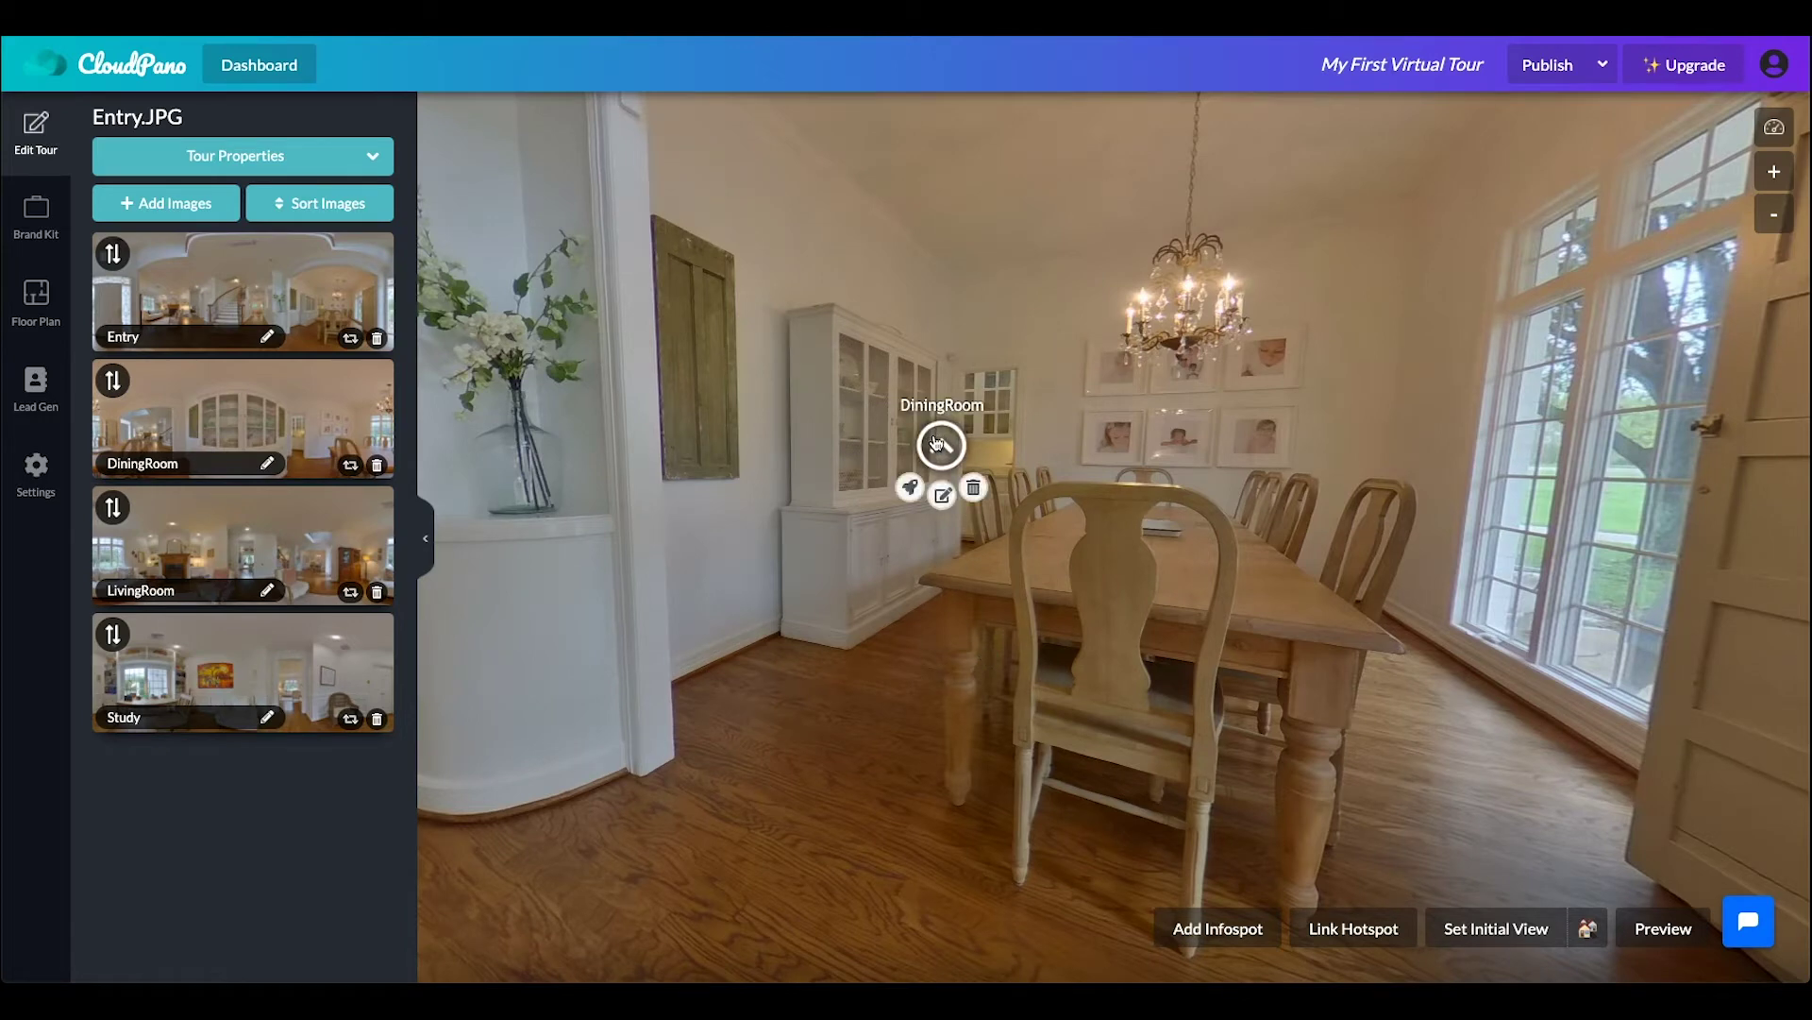
left_click(912, 491)
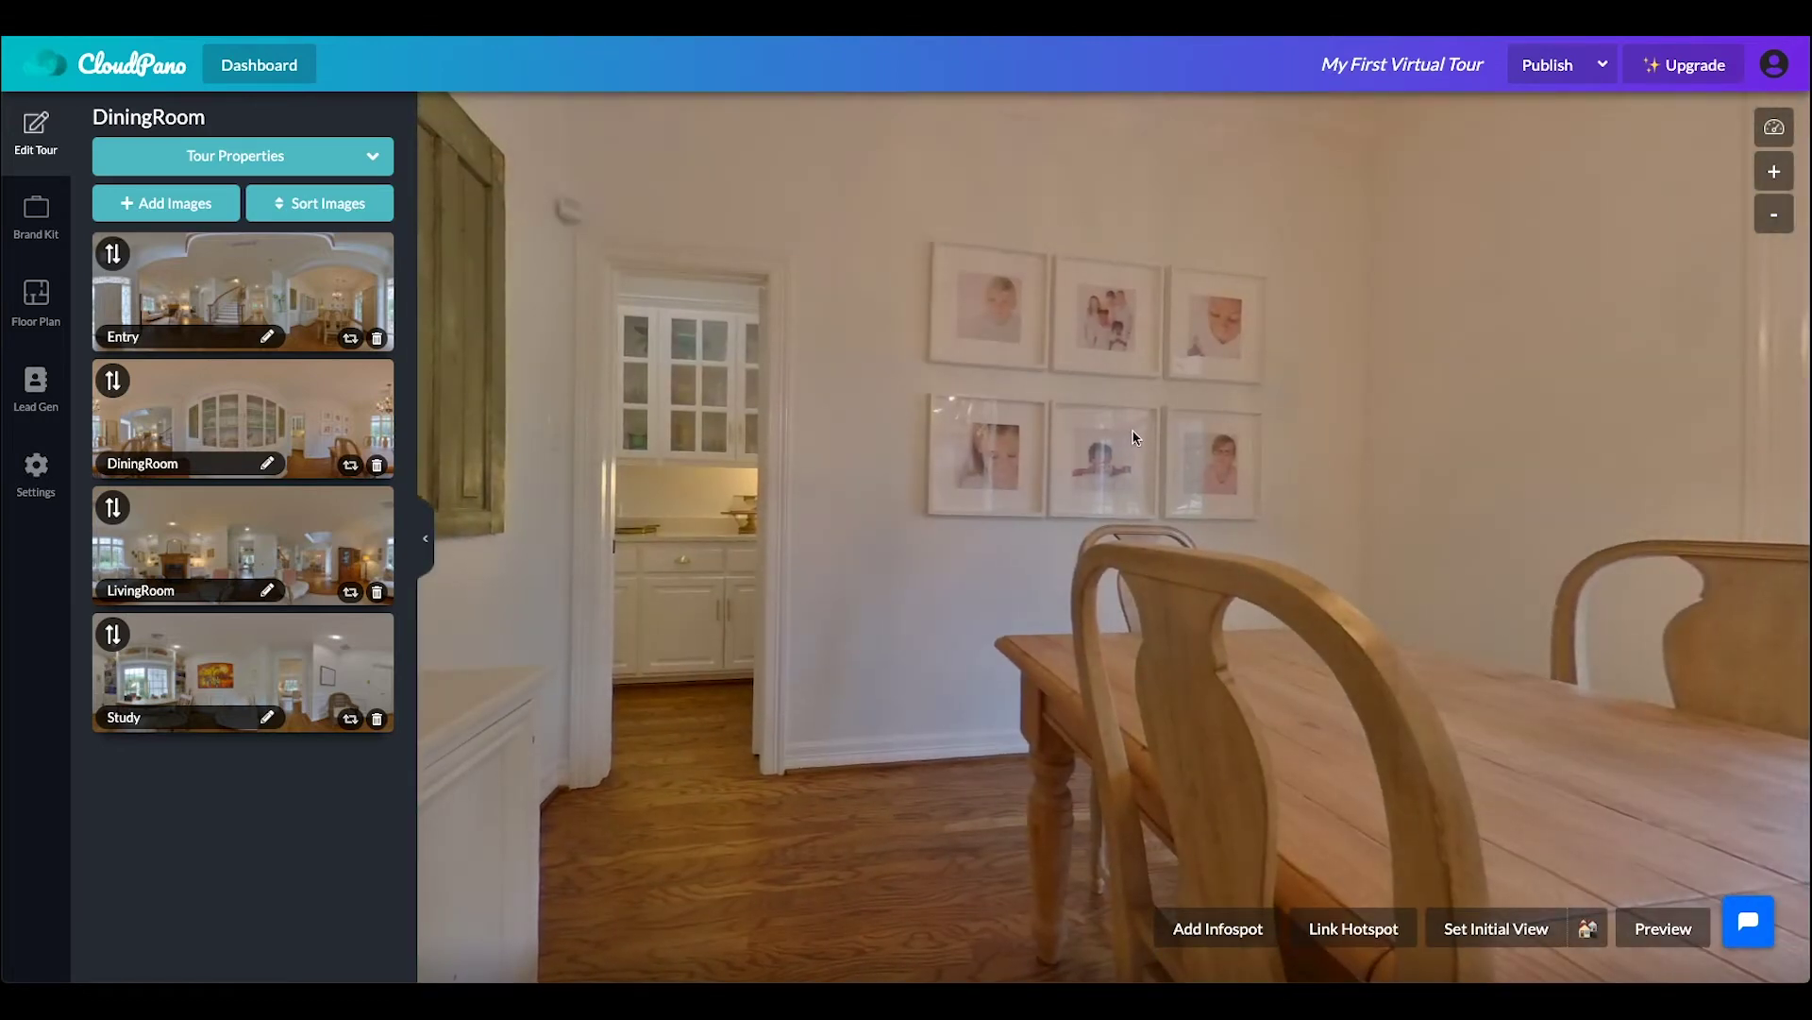
left_click_drag(1504, 519, 868, 610)
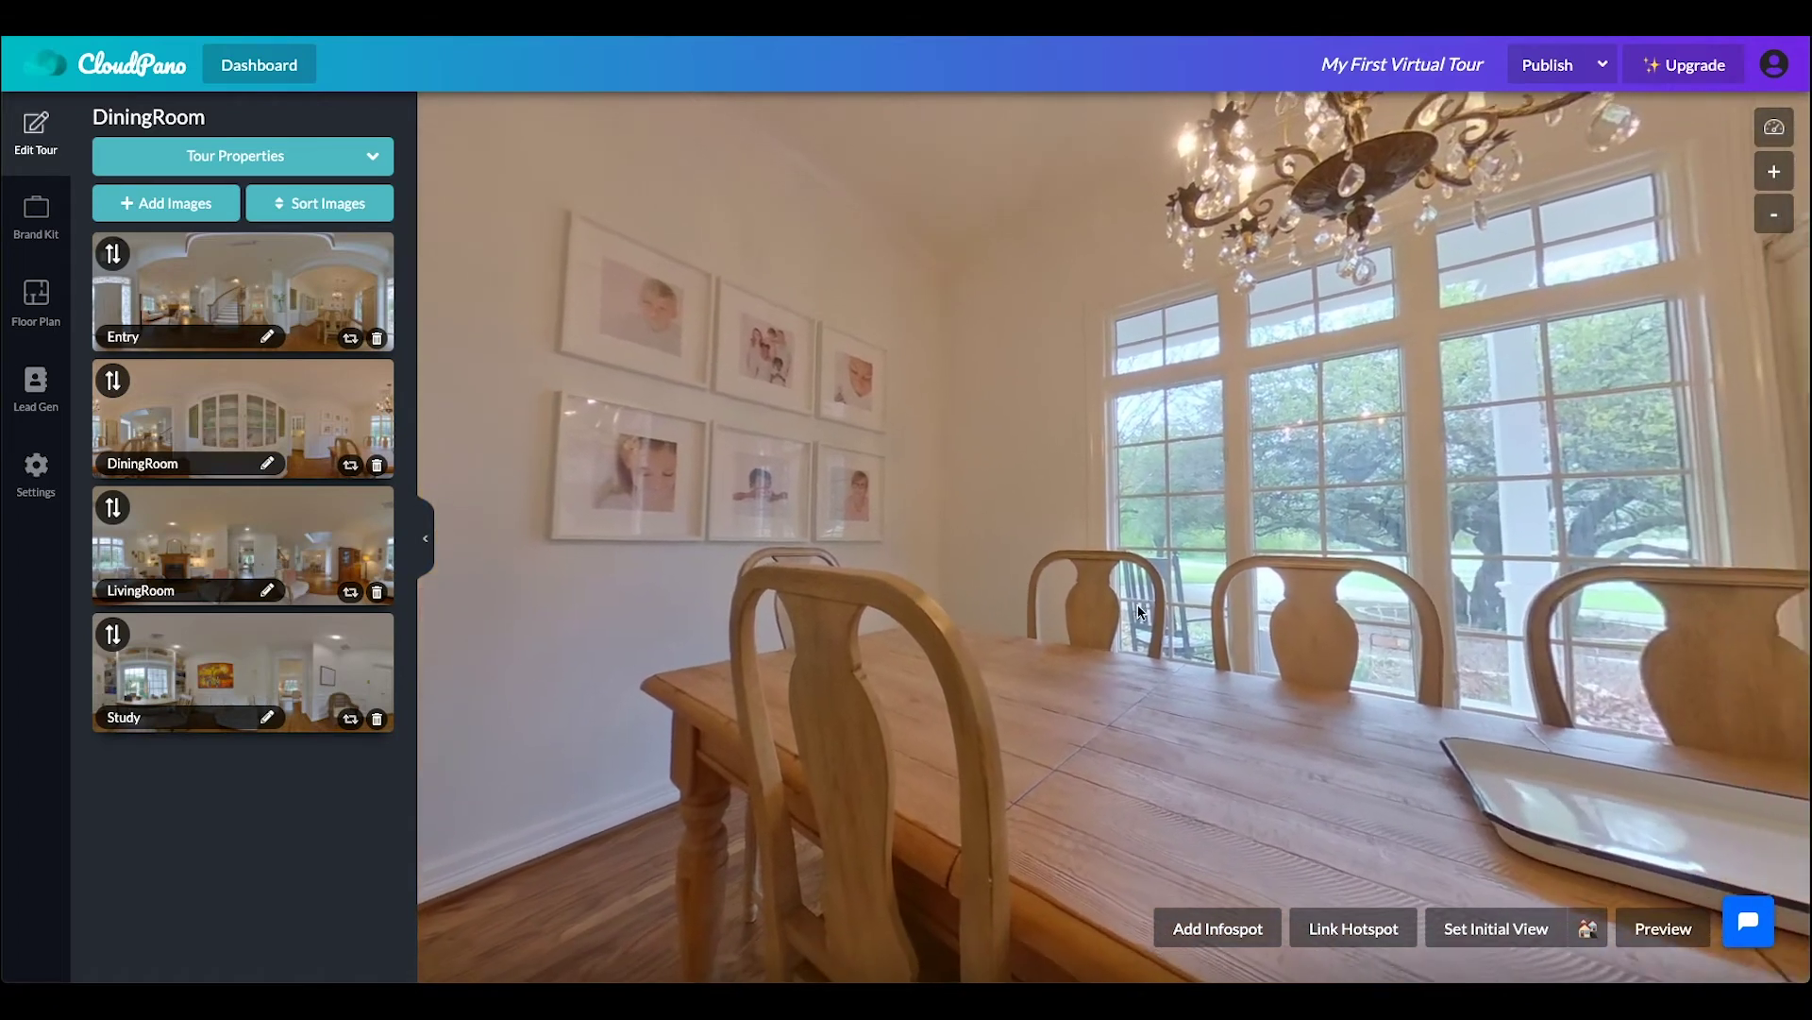
left_click_drag(1128, 606, 911, 566)
left_click_drag(1153, 567, 1773, 533)
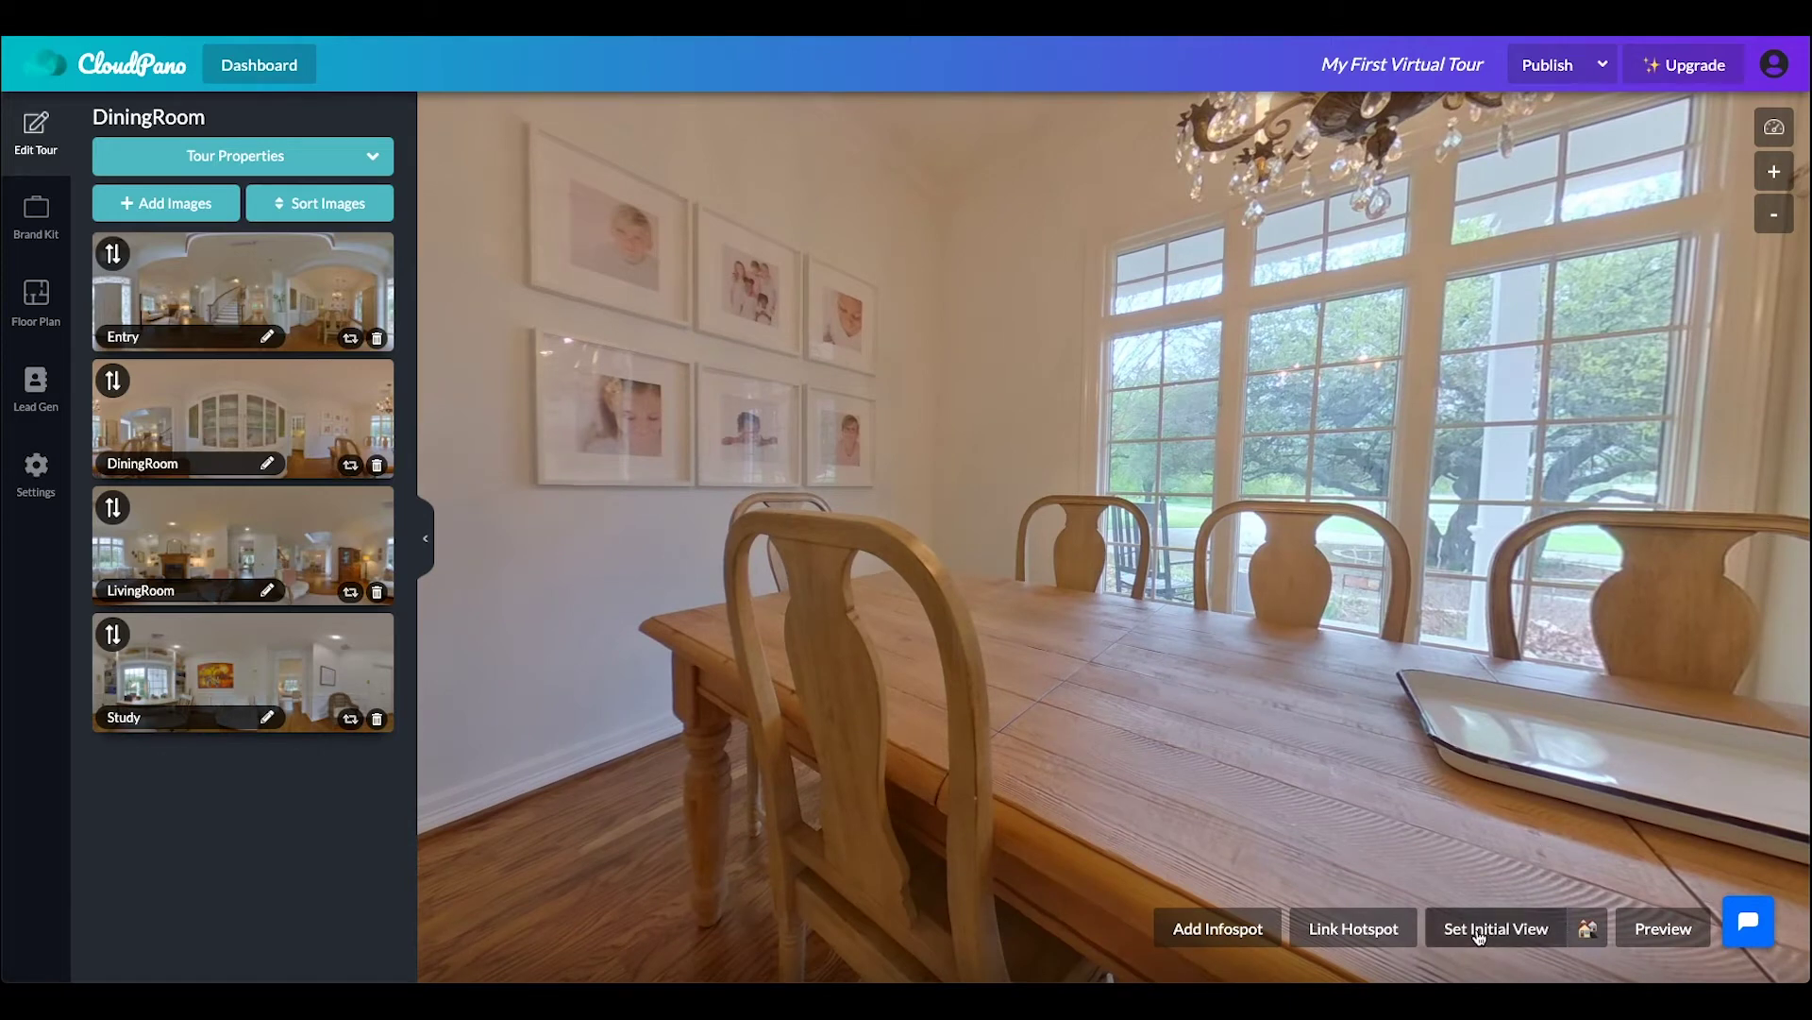
left_click_drag(1595, 548, 820, 495)
left_click_drag(1447, 510, 658, 486)
left_click_drag(859, 396, 1428, 626)
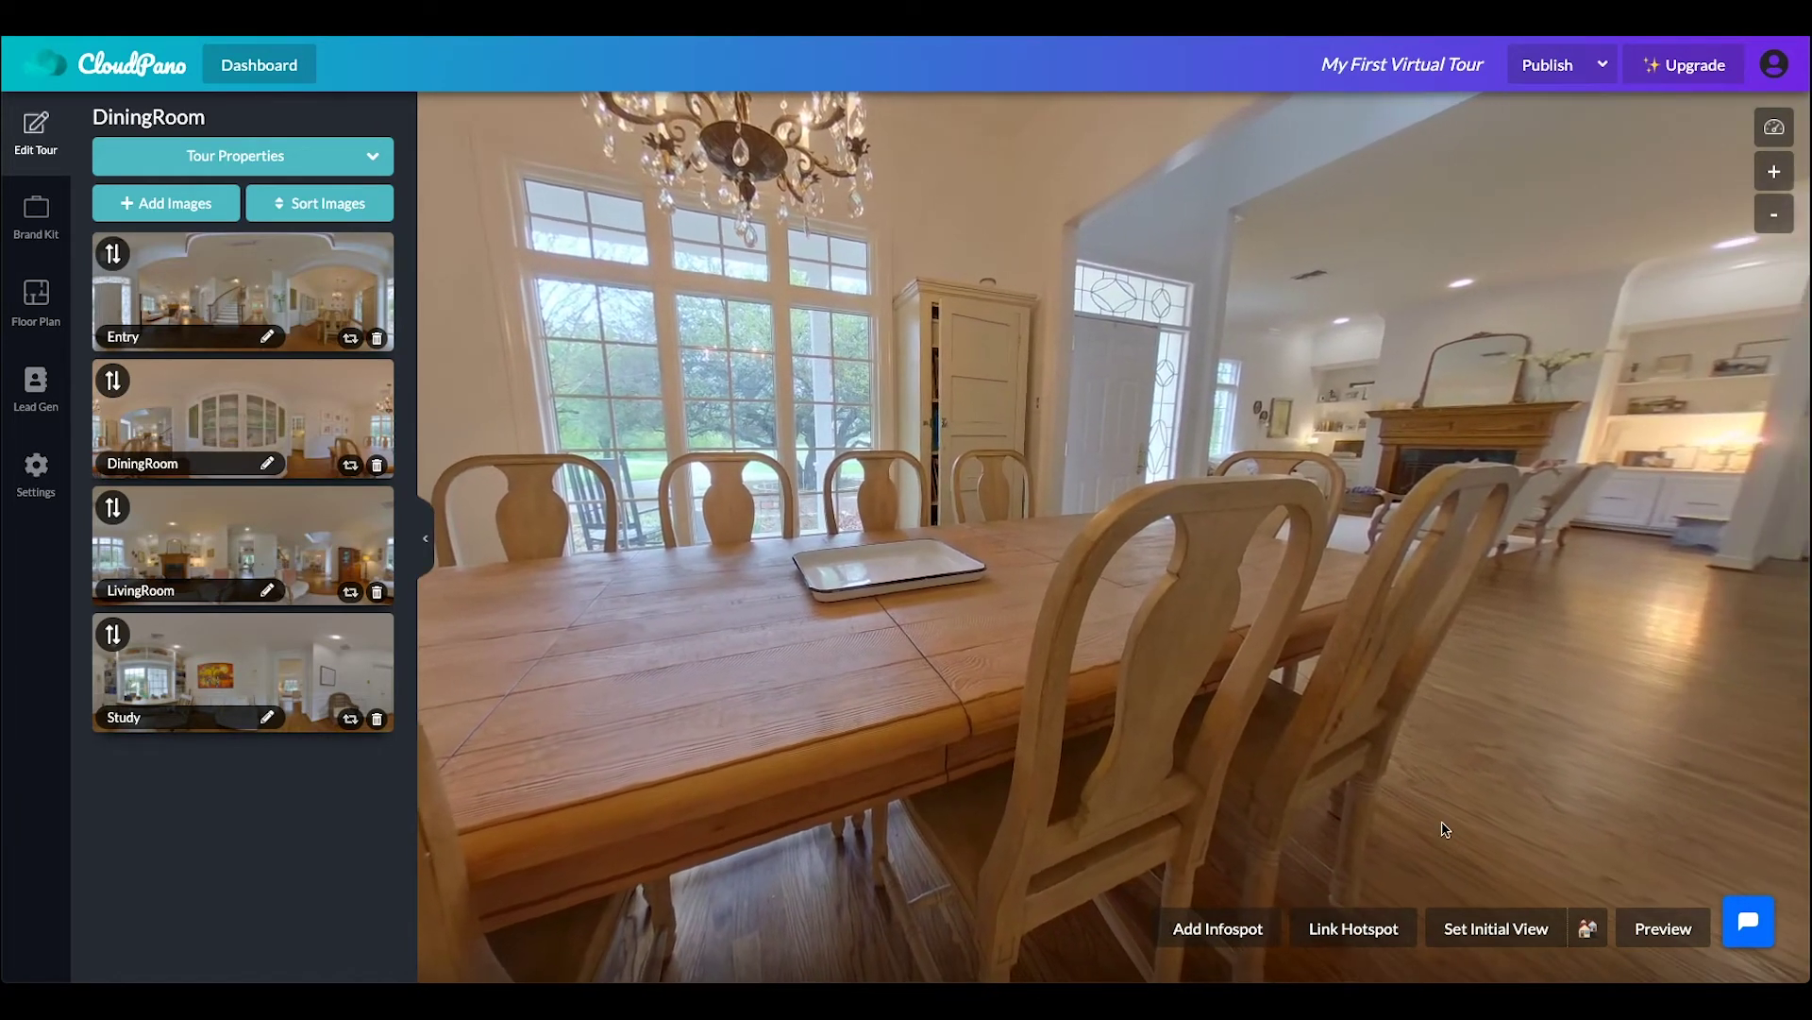
left_click(1494, 930)
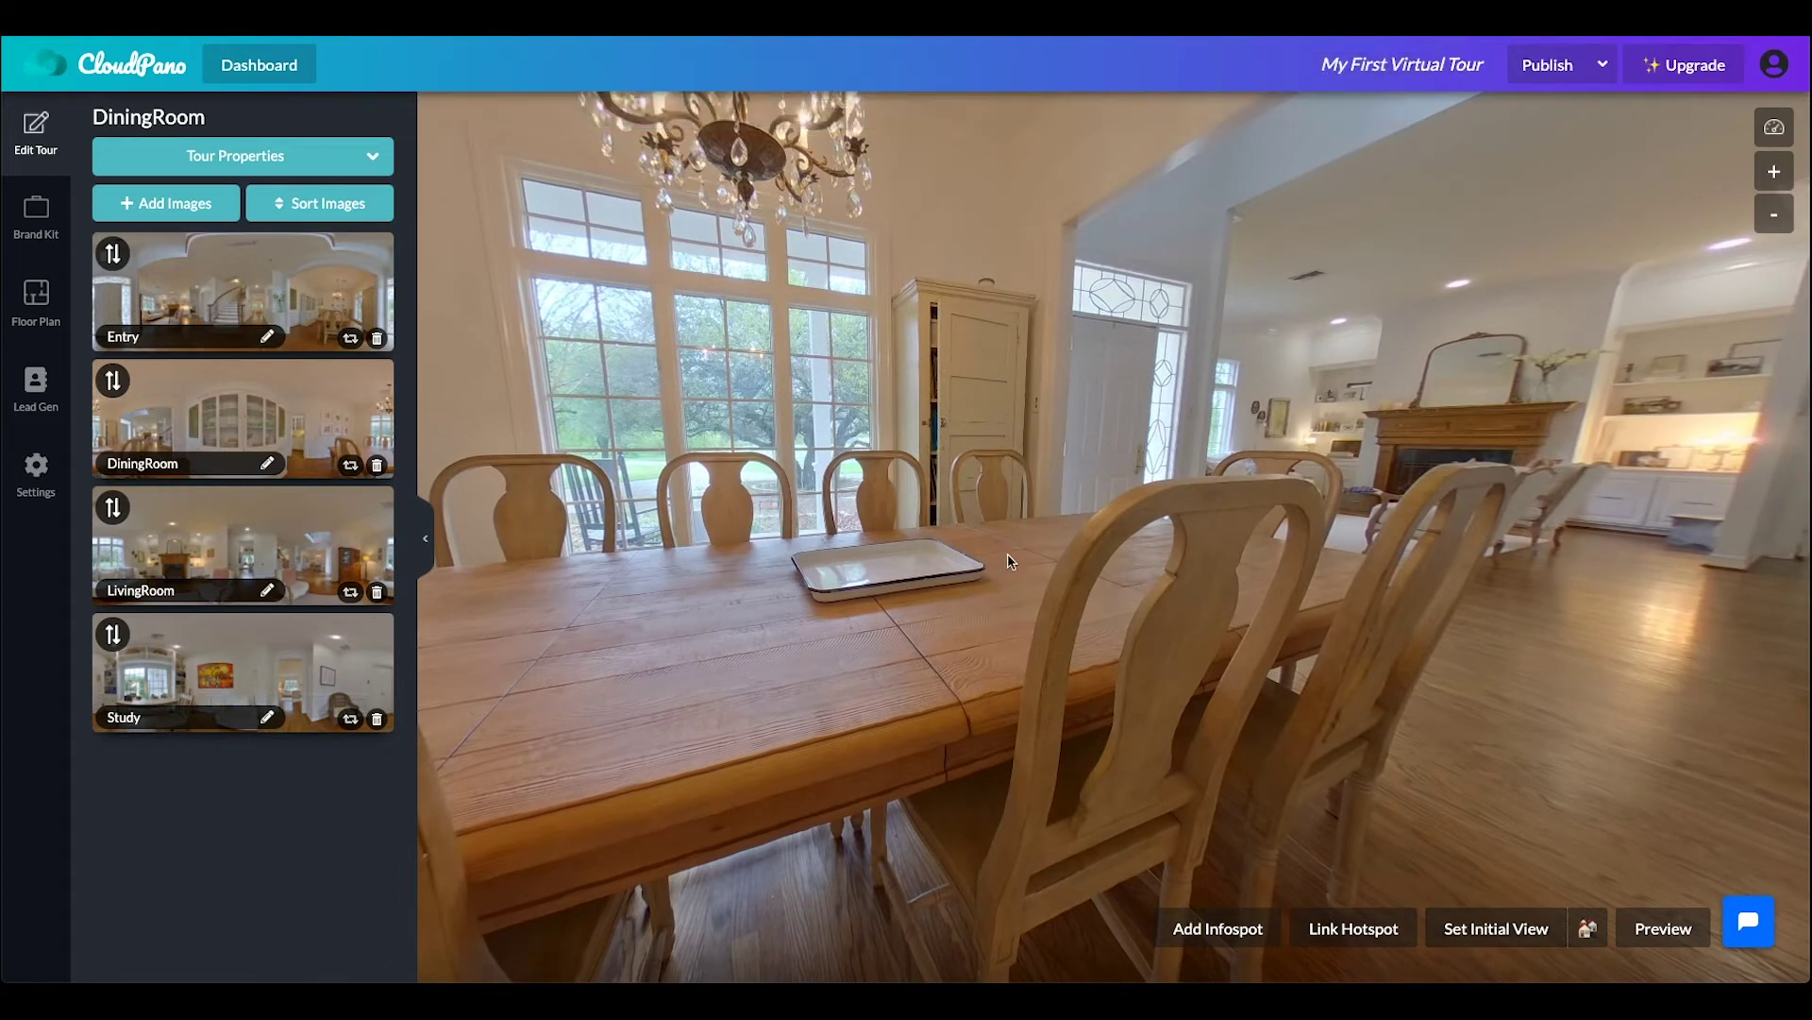
Set the DiningRoom's initial view when coming from Entry to face the kitchen doorway and the framed photos.
left_click_drag(807, 535, 874, 452)
left_click_drag(1085, 472, 1015, 547)
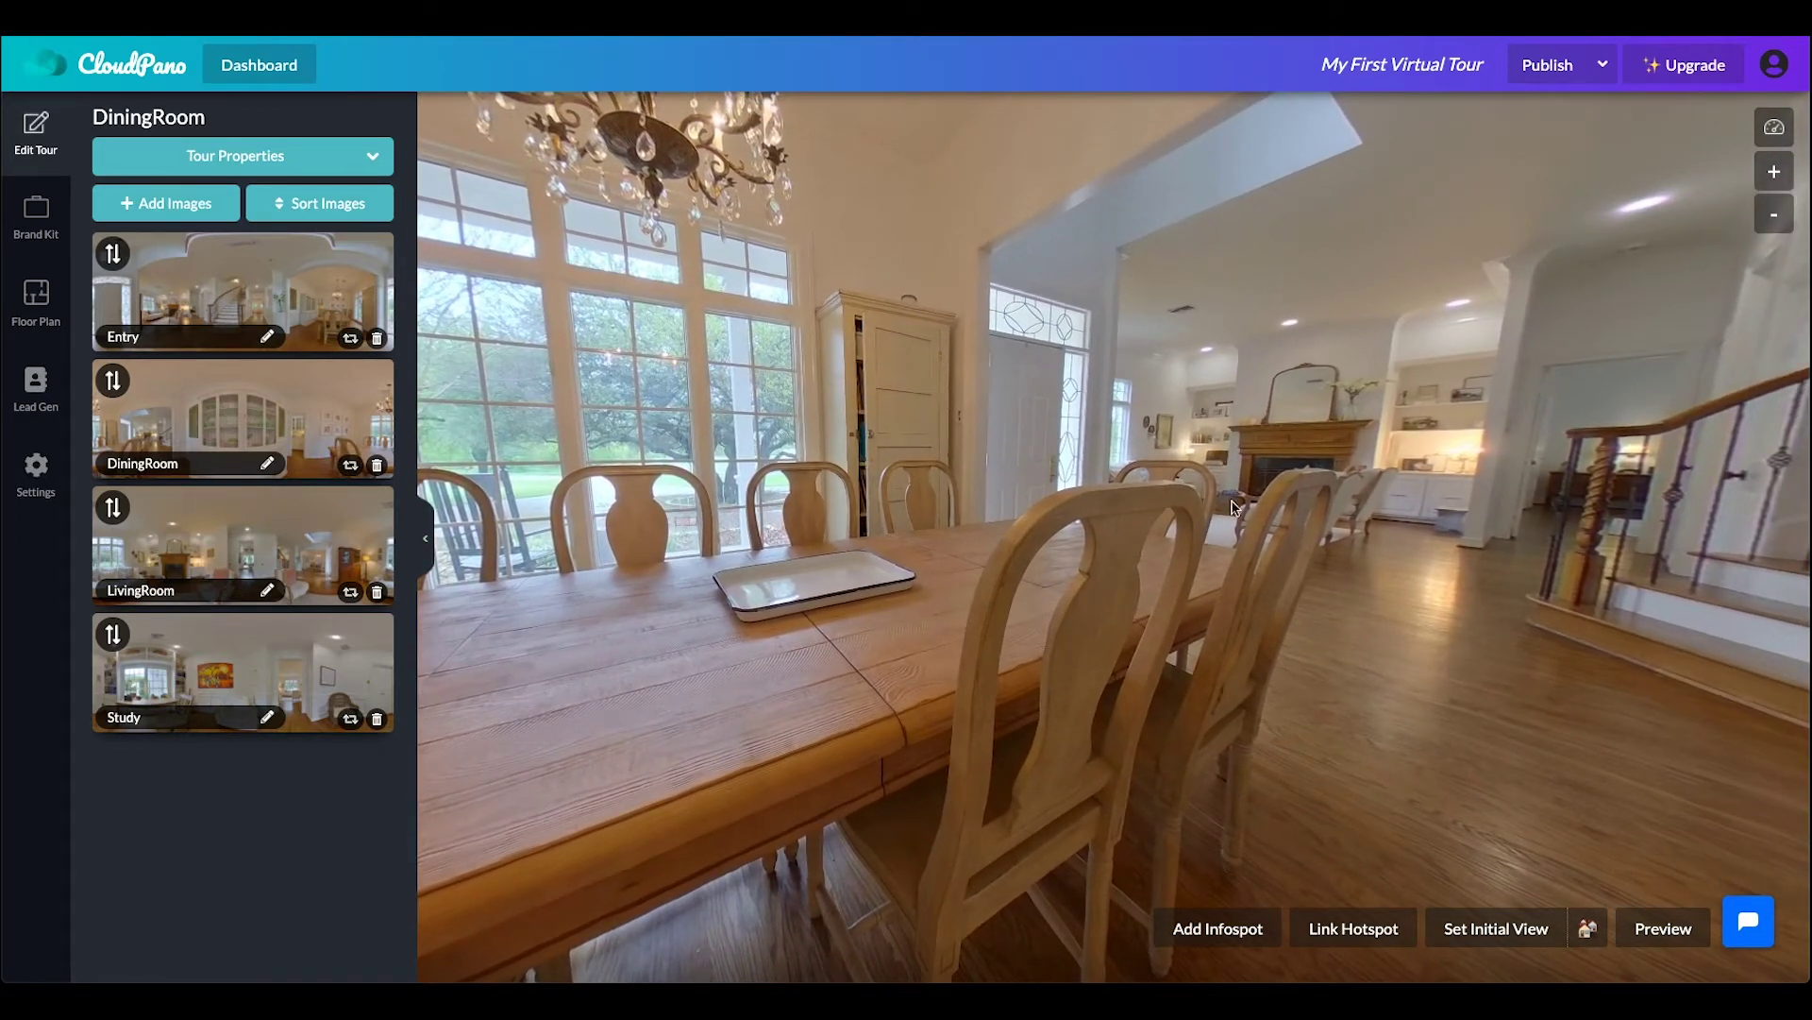
left_click_drag(1064, 460, 1110, 454)
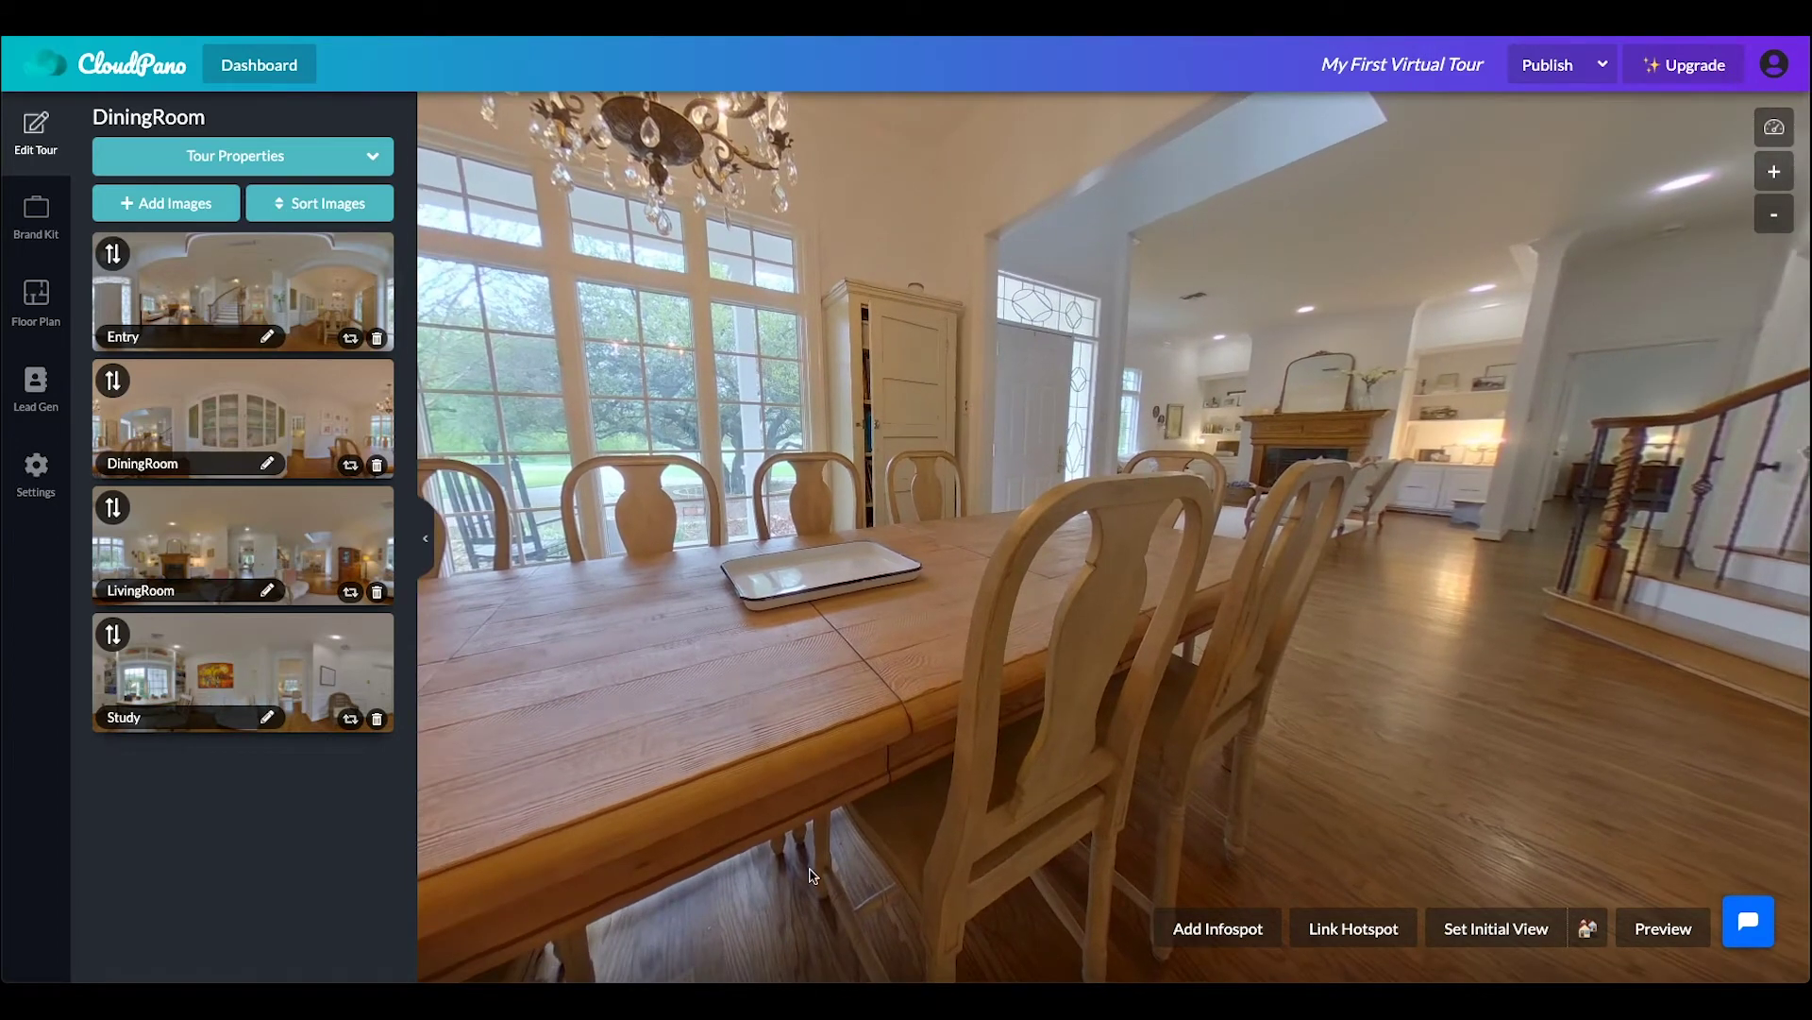
left_click_drag(829, 560, 1803, 602)
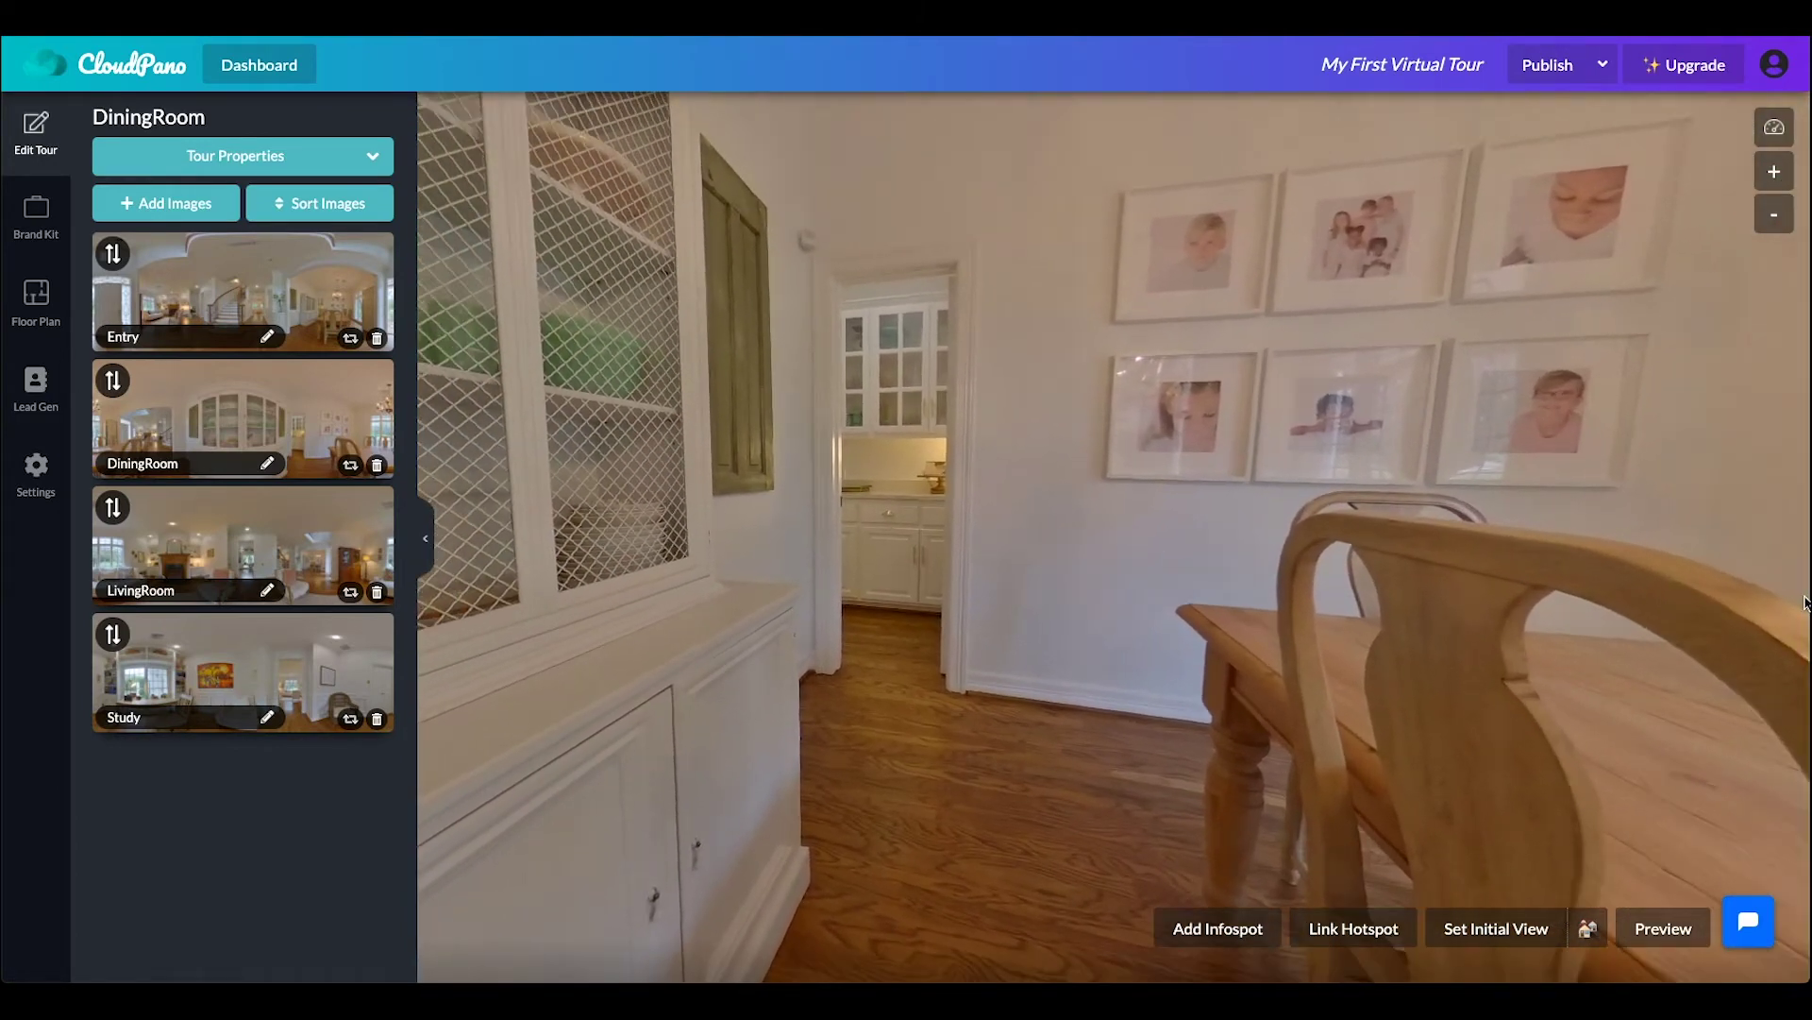
left_click(1586, 931)
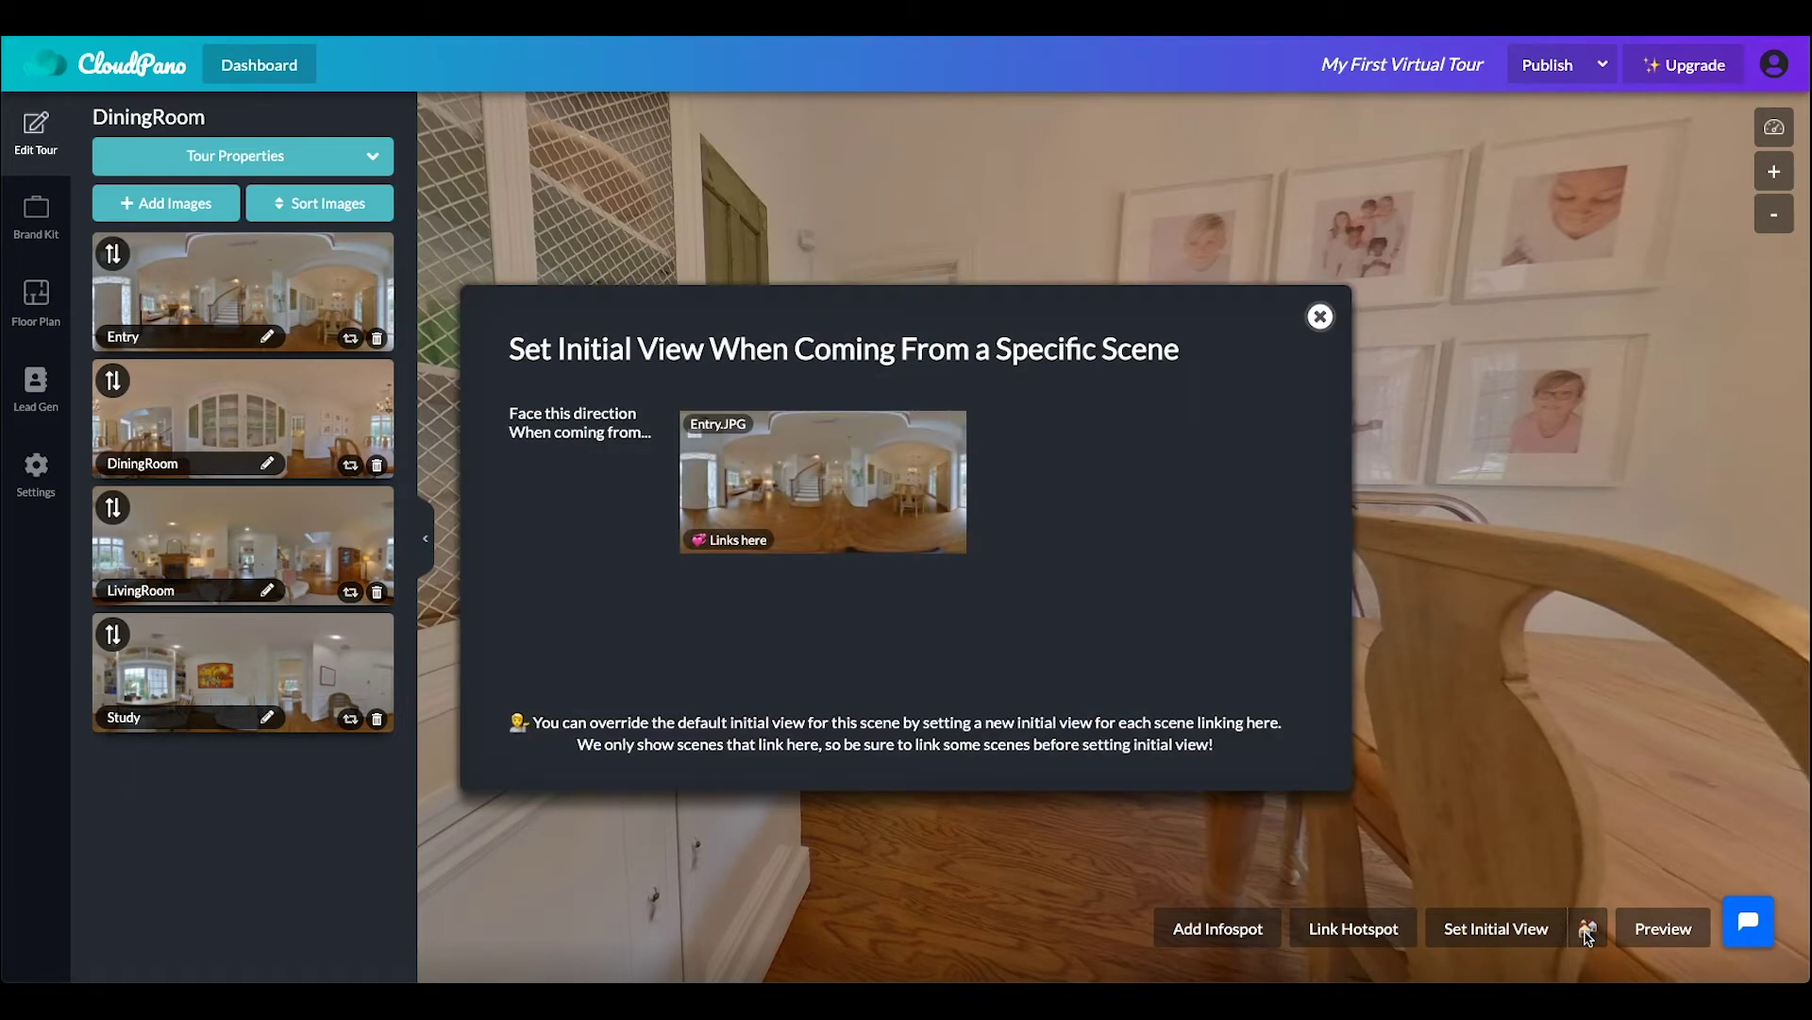
left_click(813, 505)
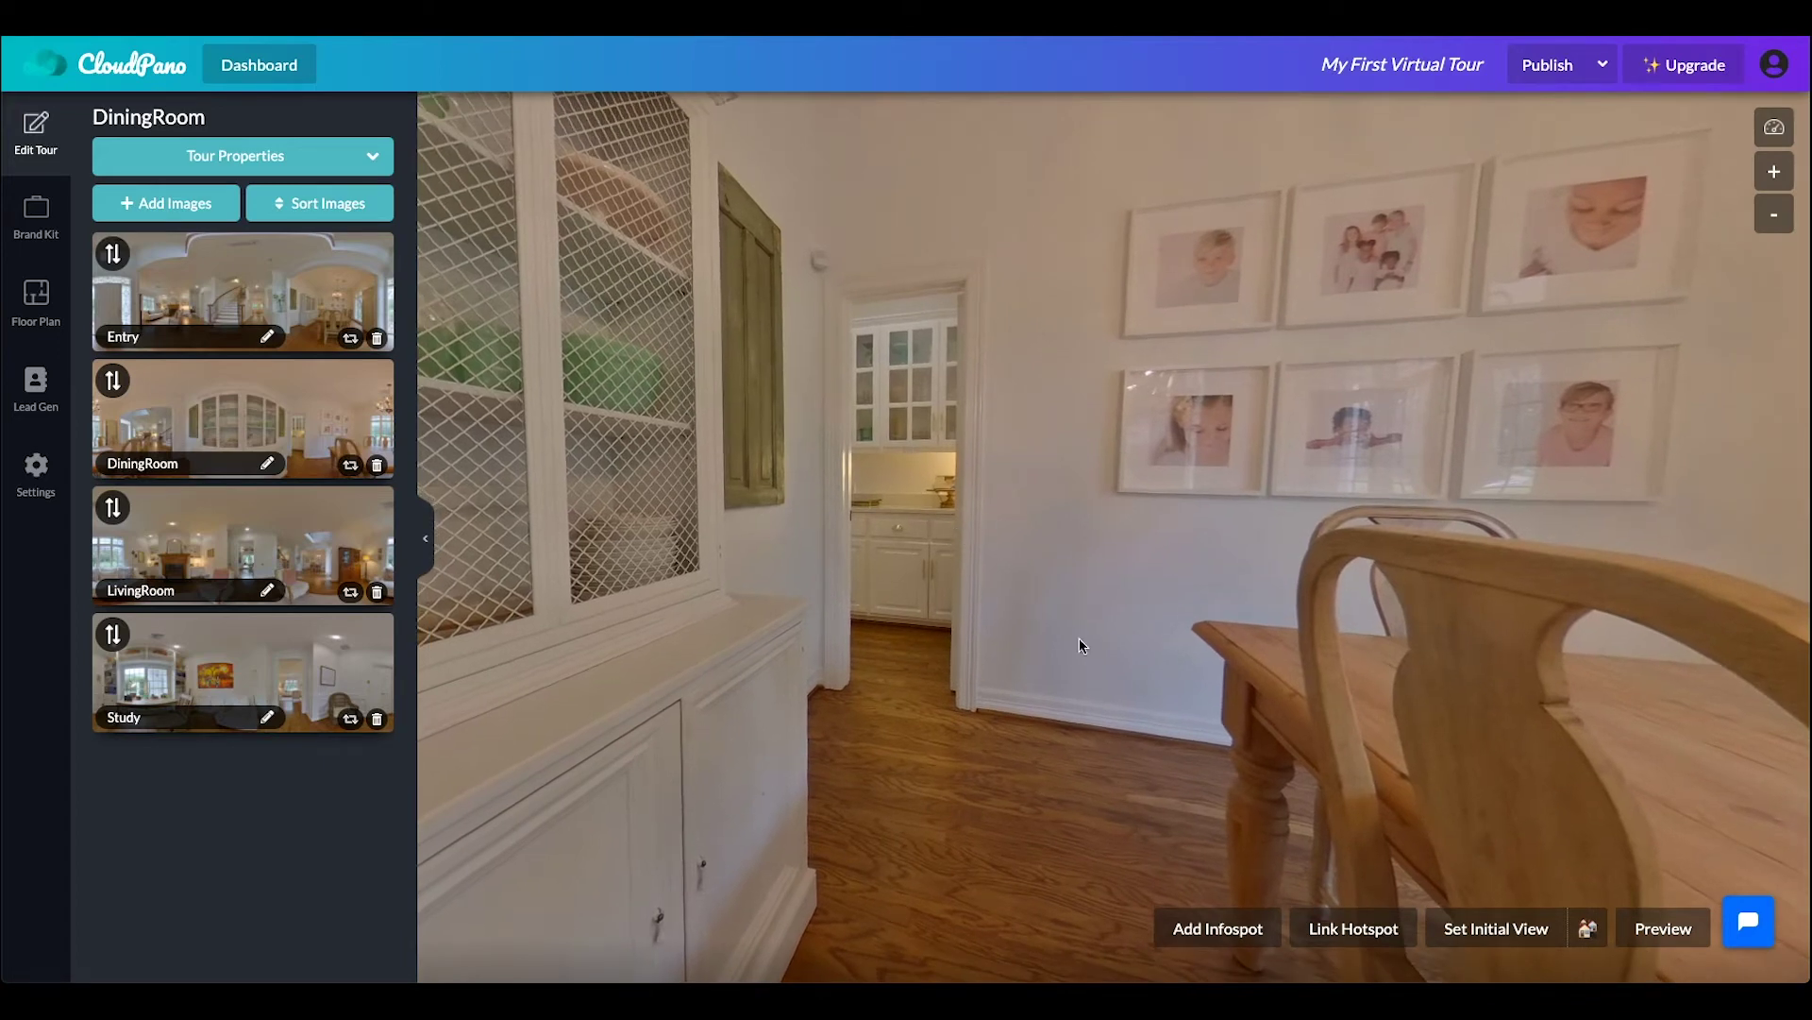
left_click(1587, 932)
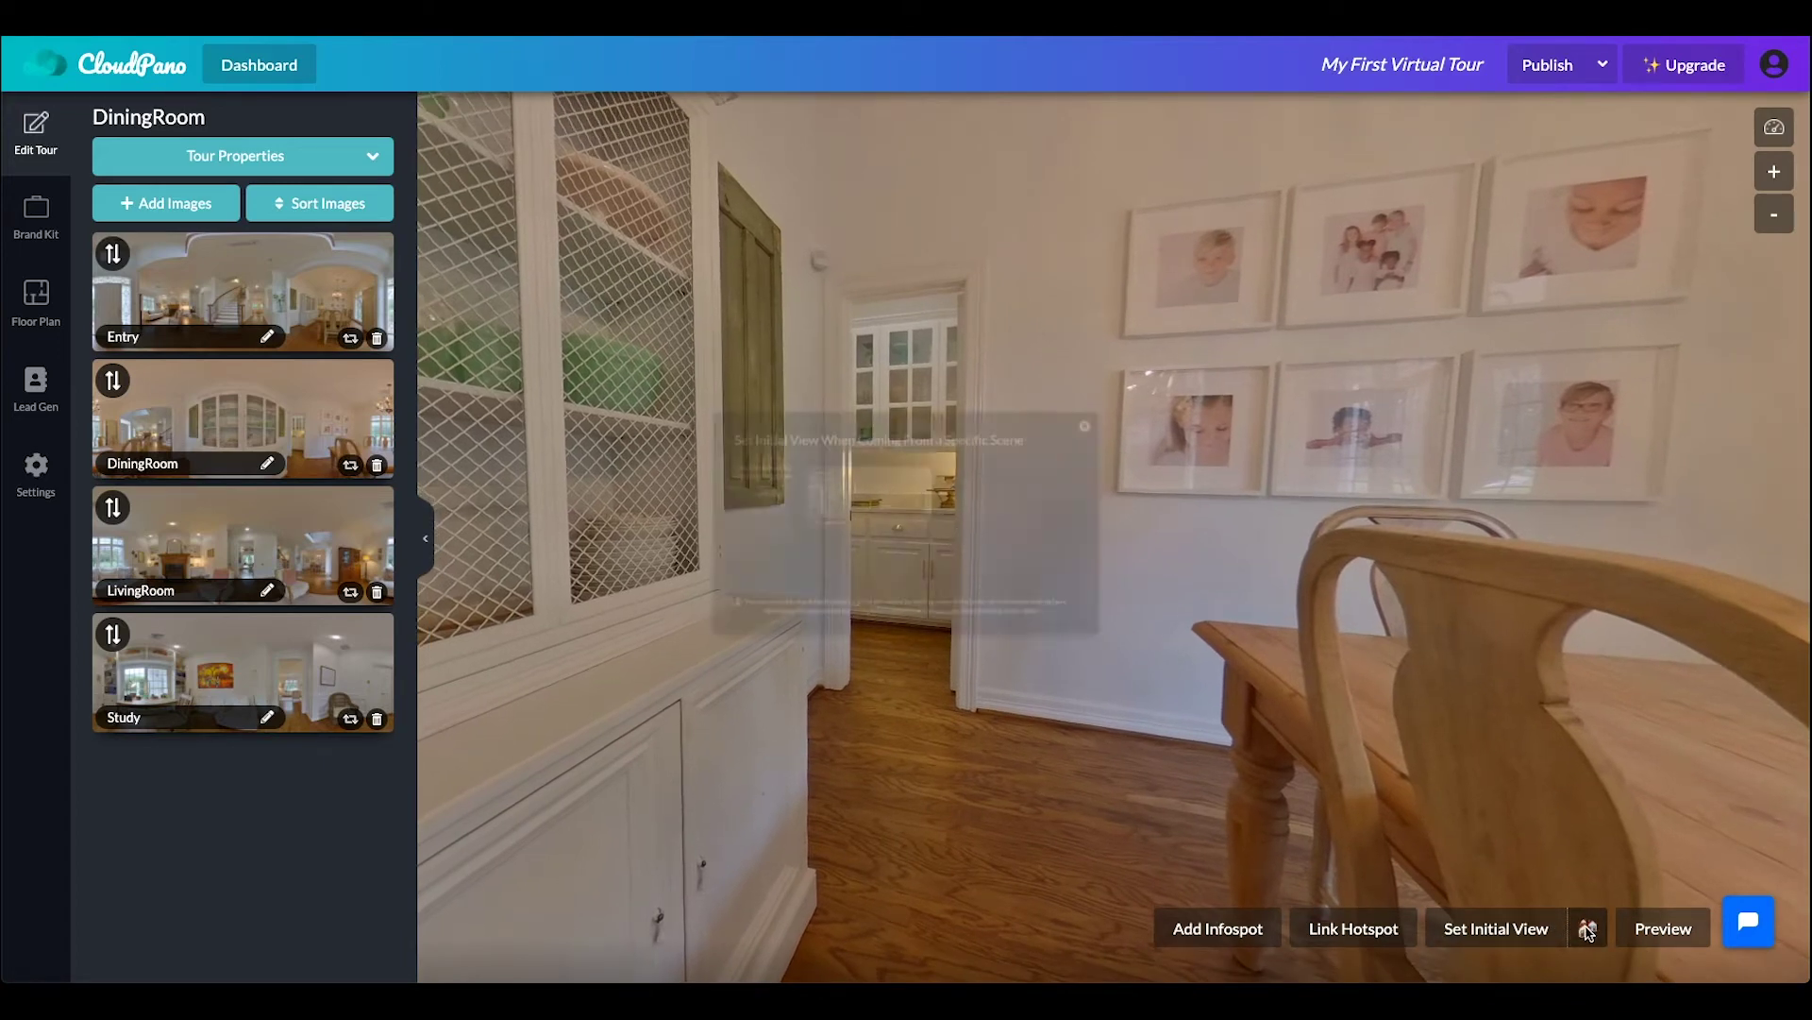
left_click(710, 472)
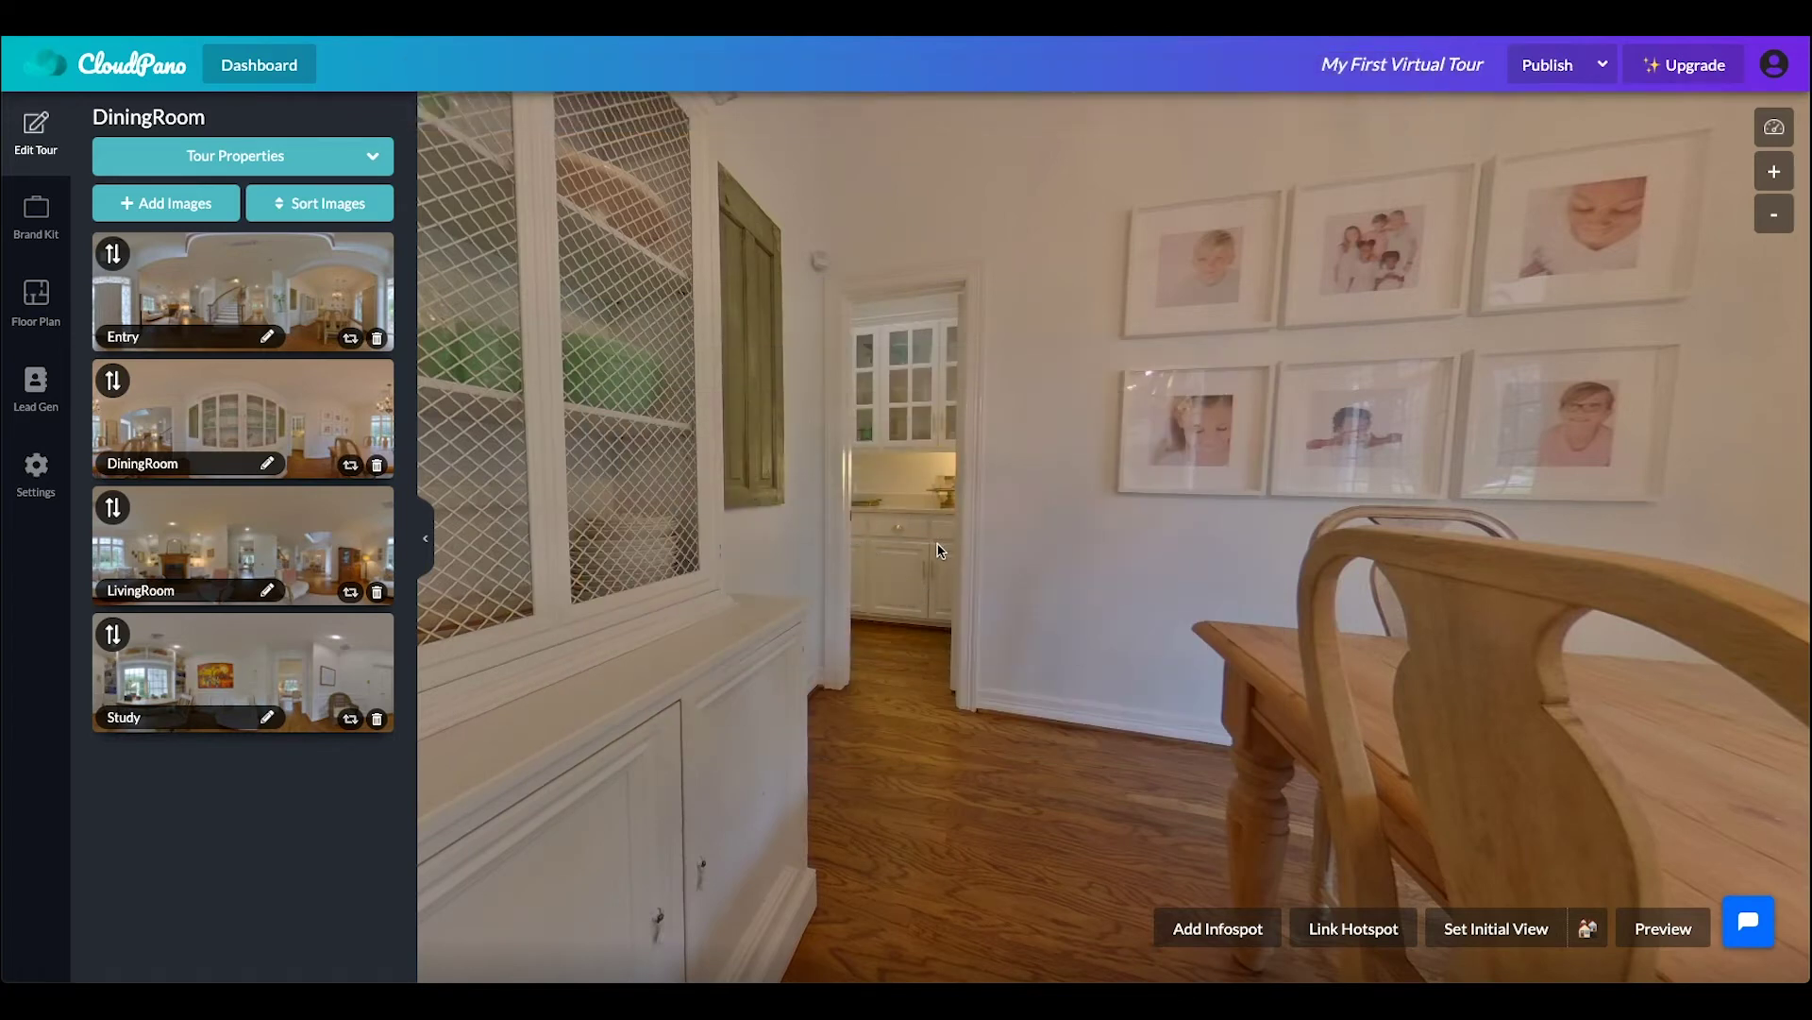
Add a link hotspot at the front door in the DiningRoom scene and link it to the Entry image.
left_click_drag(1121, 578, 661, 514)
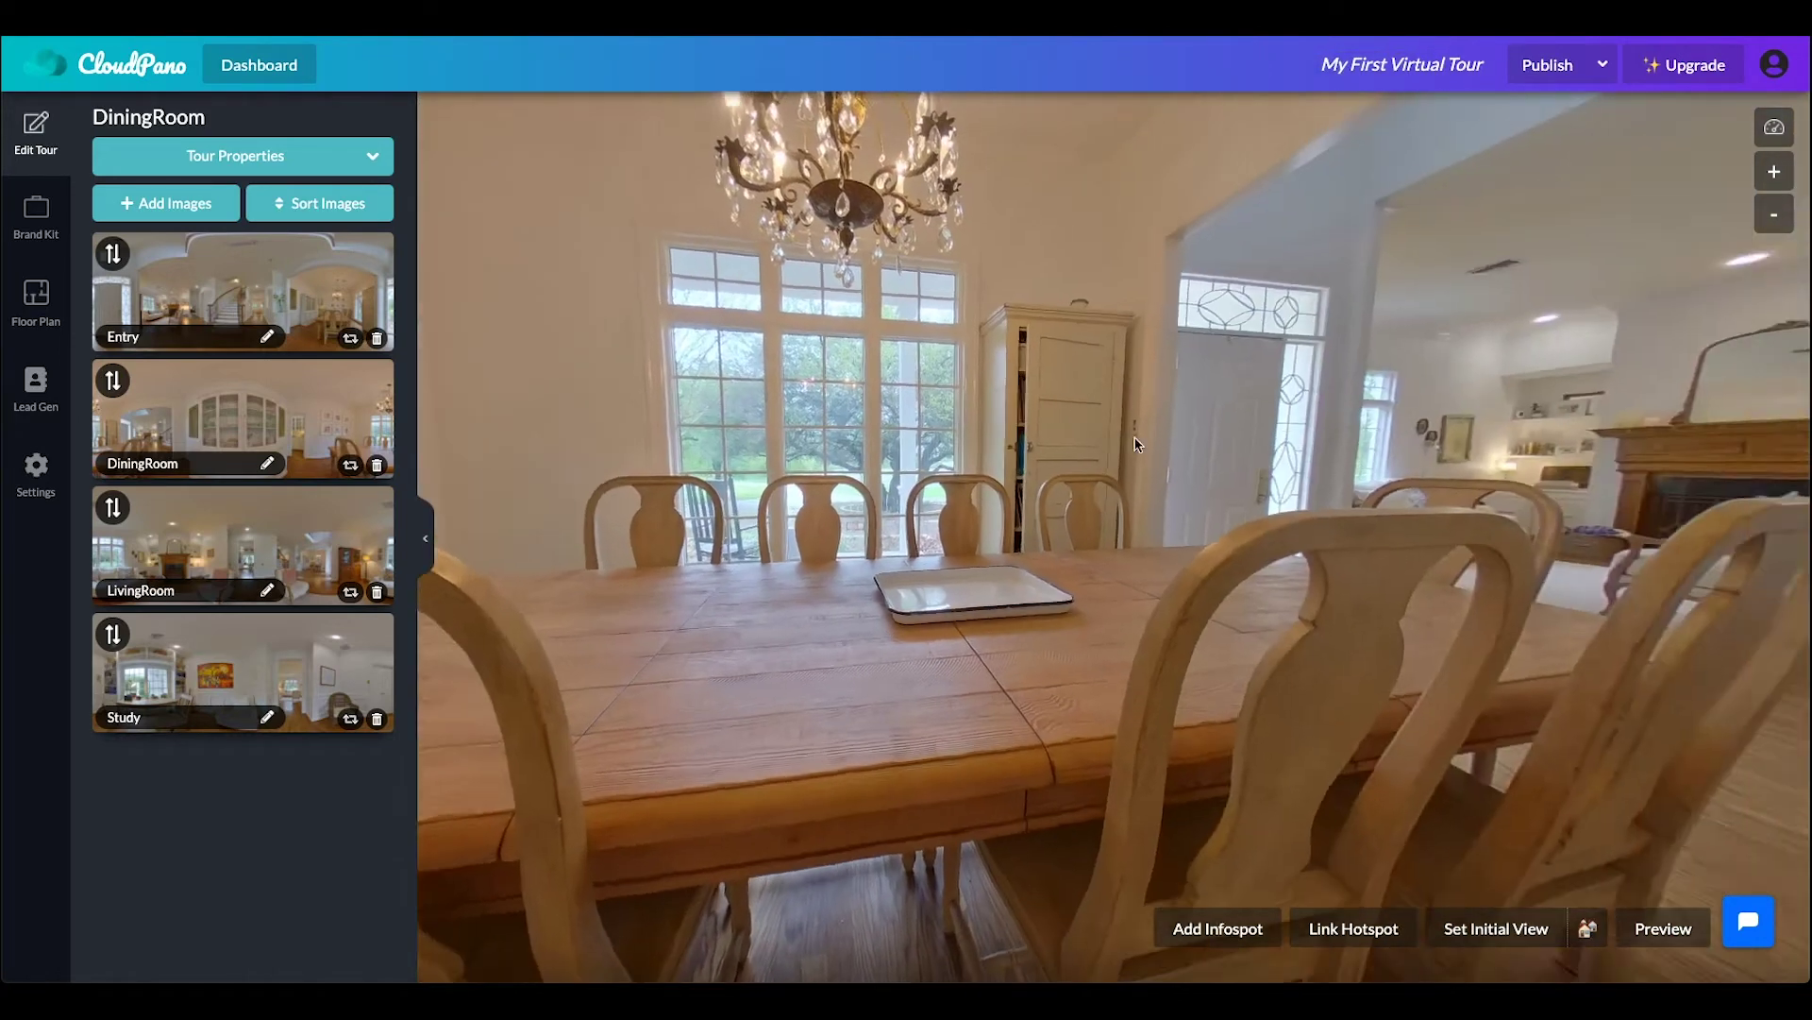
left_click_drag(1031, 506, 612, 499)
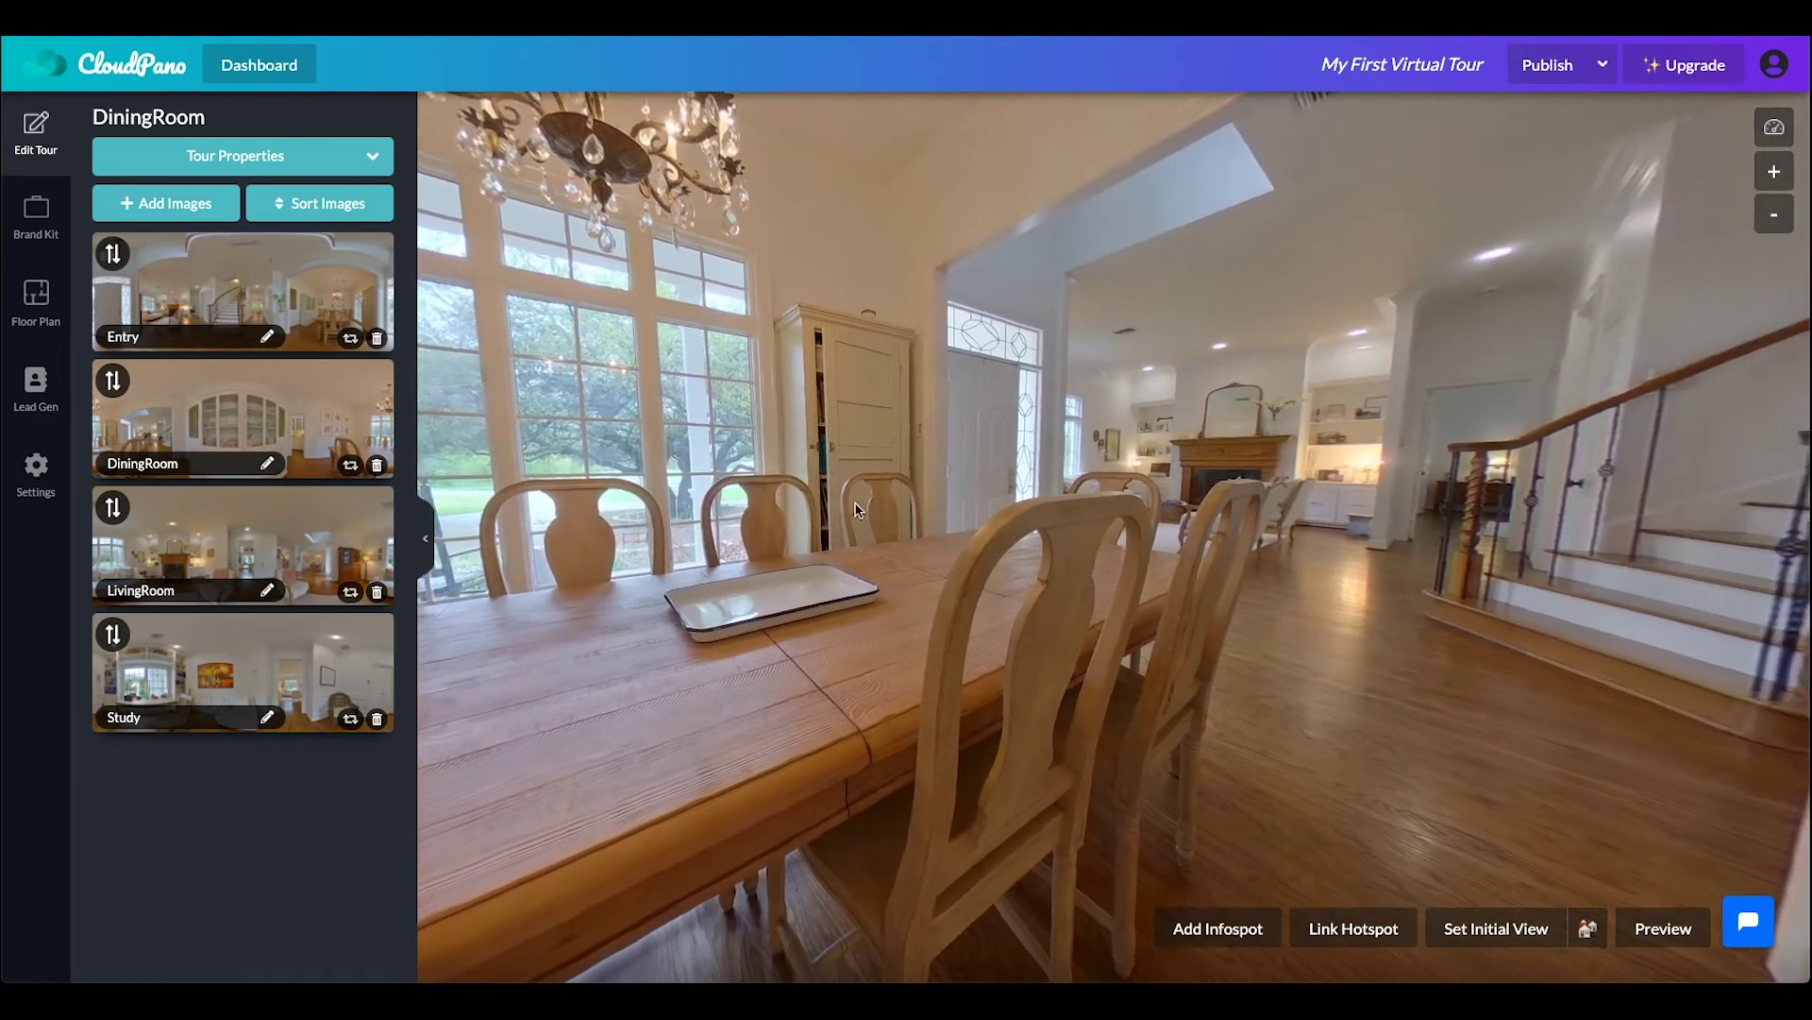
left_click_drag(858, 510, 792, 511)
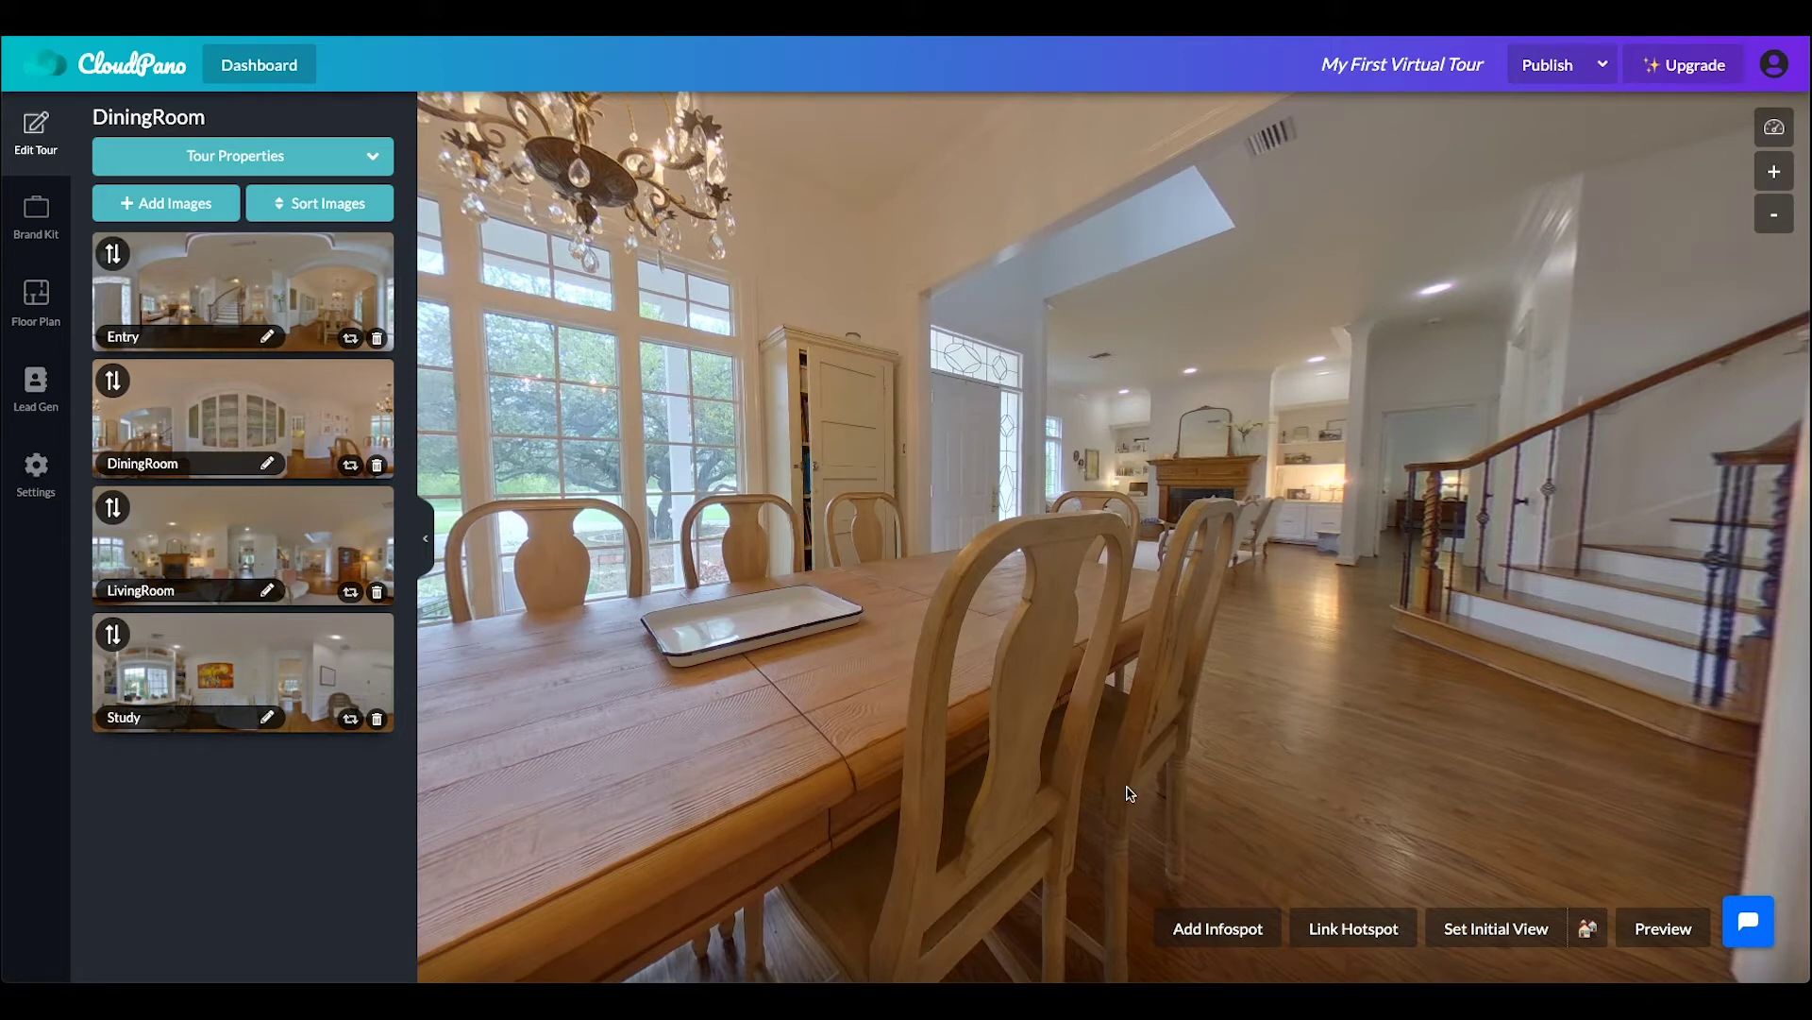
left_click_drag(1299, 671, 1296, 695)
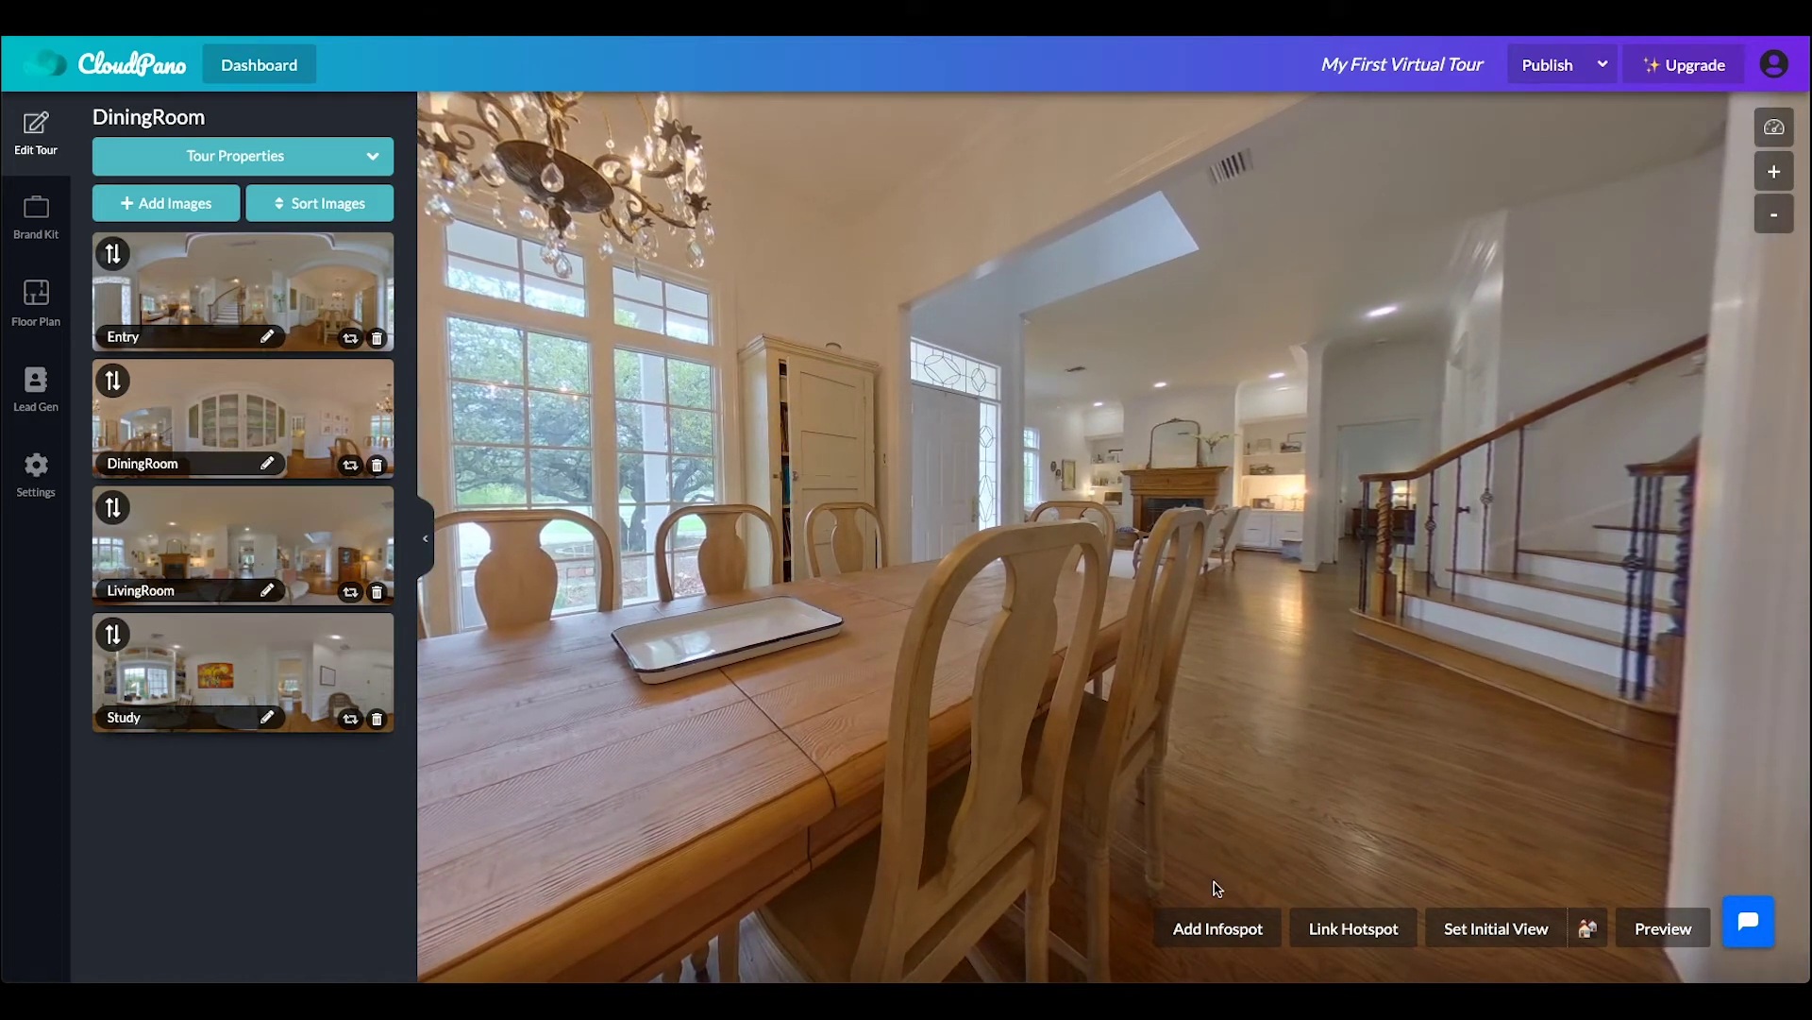
left_click(1355, 930)
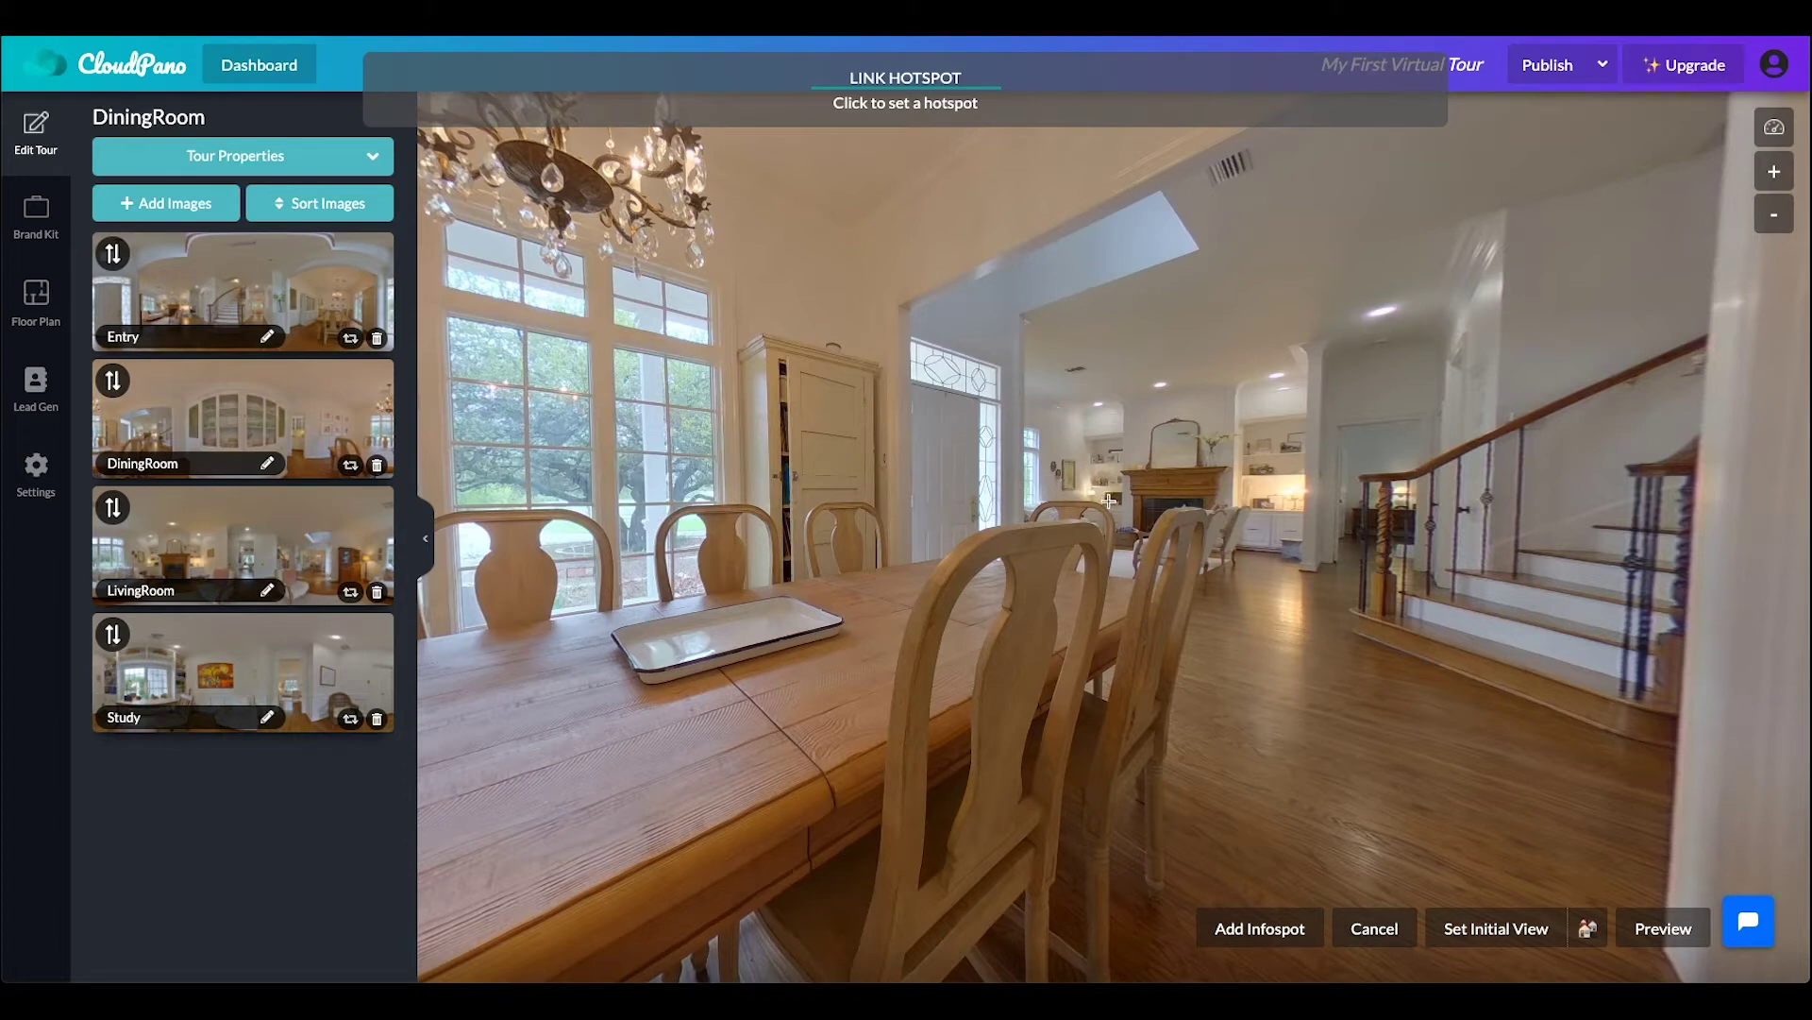
left_click(982, 487)
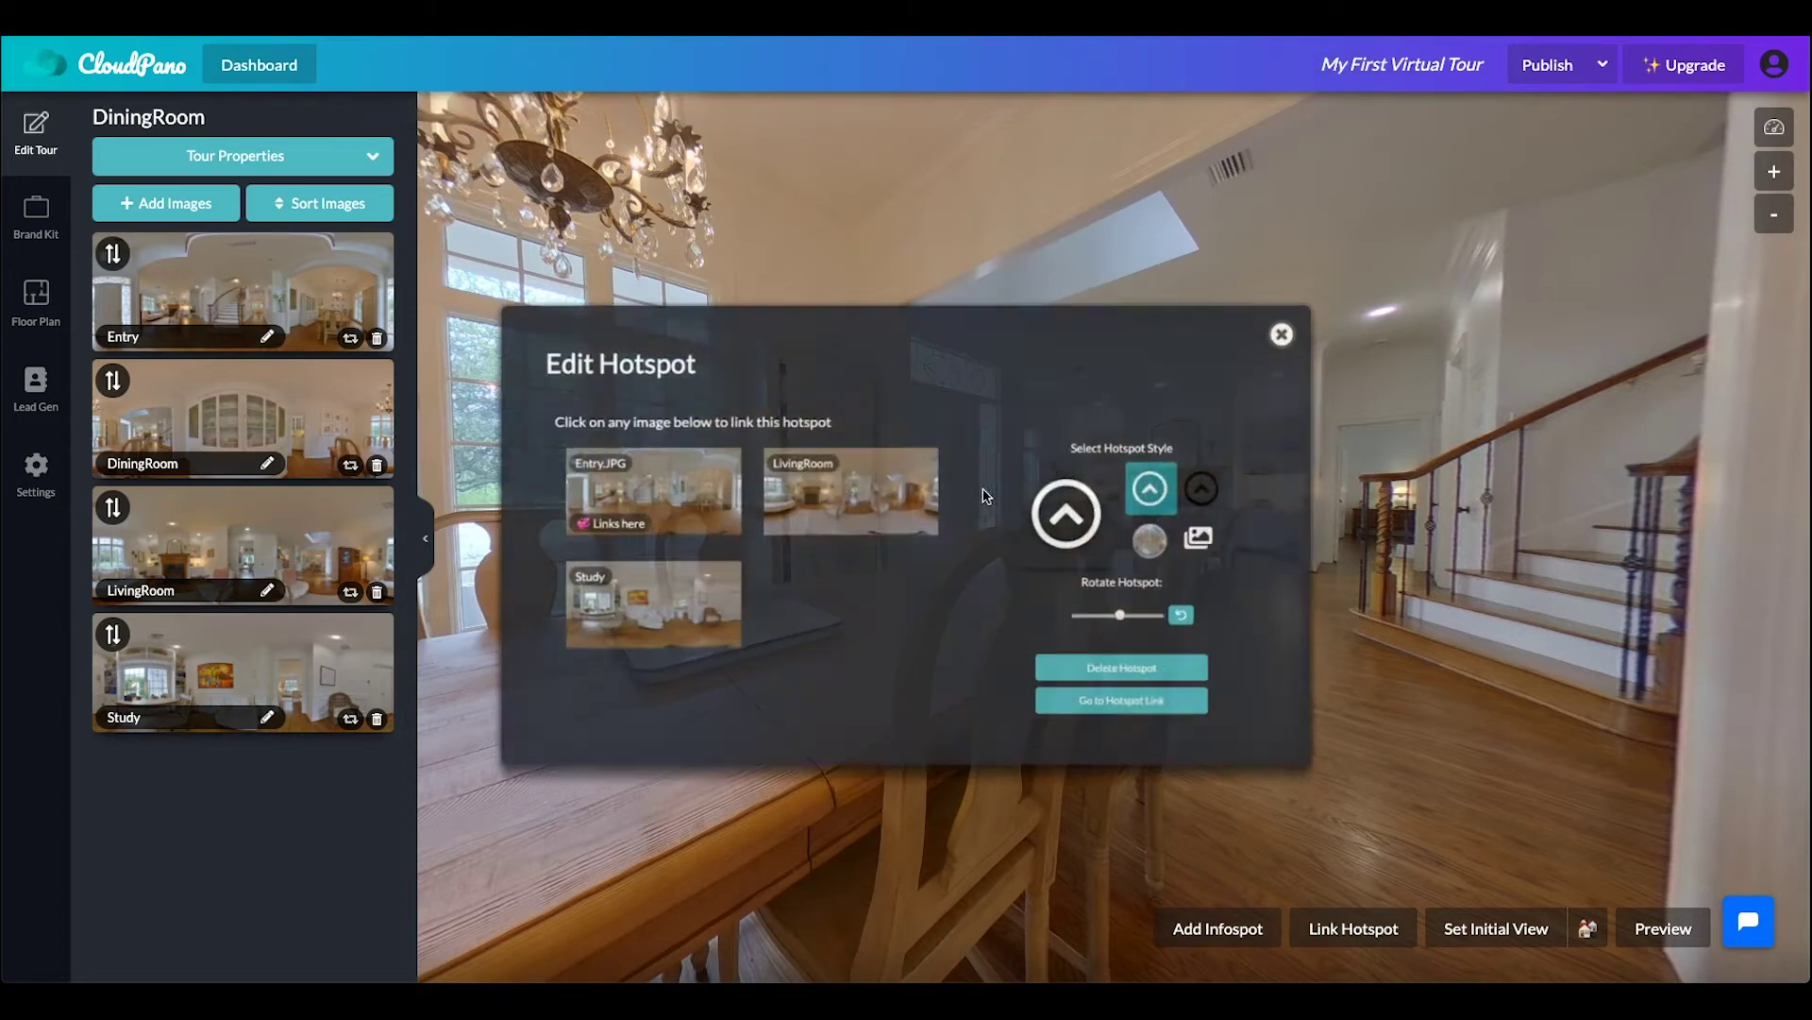
left_click(660, 505)
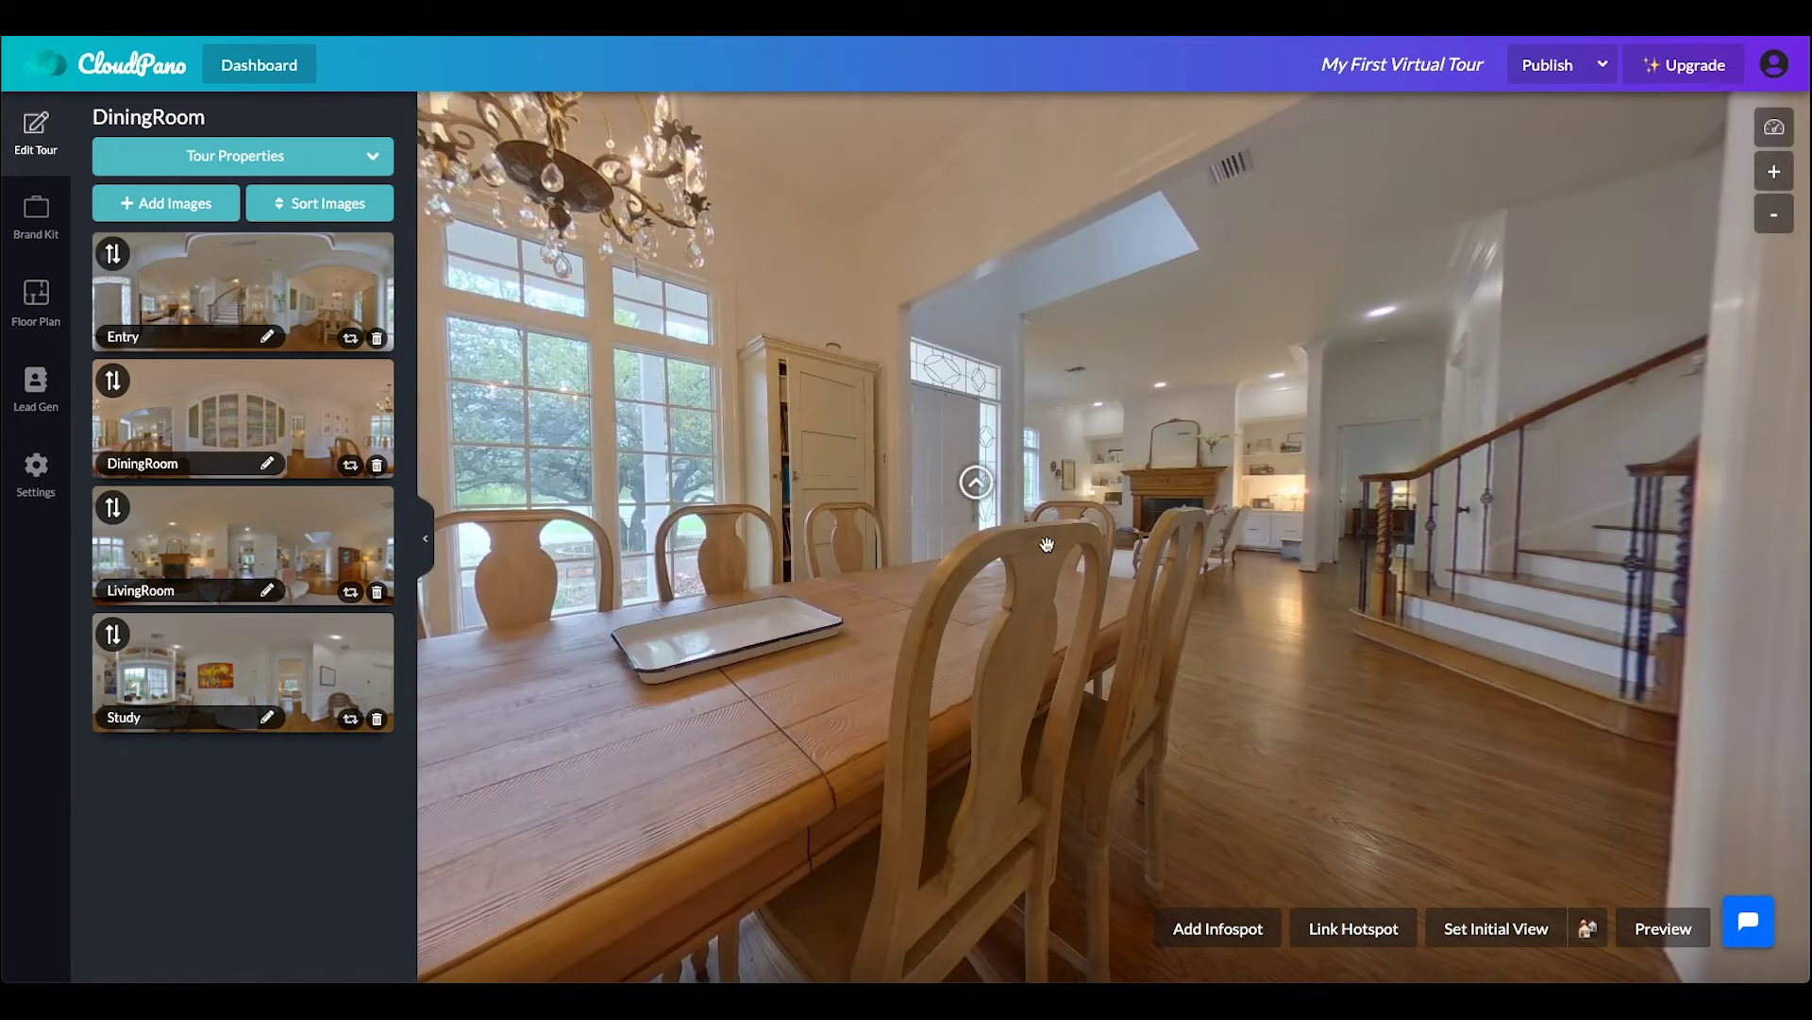
Return to the Entry scene and add a link hotspot beside the living room fireplace, linked to the LivingRoom image.
left_click(942, 520)
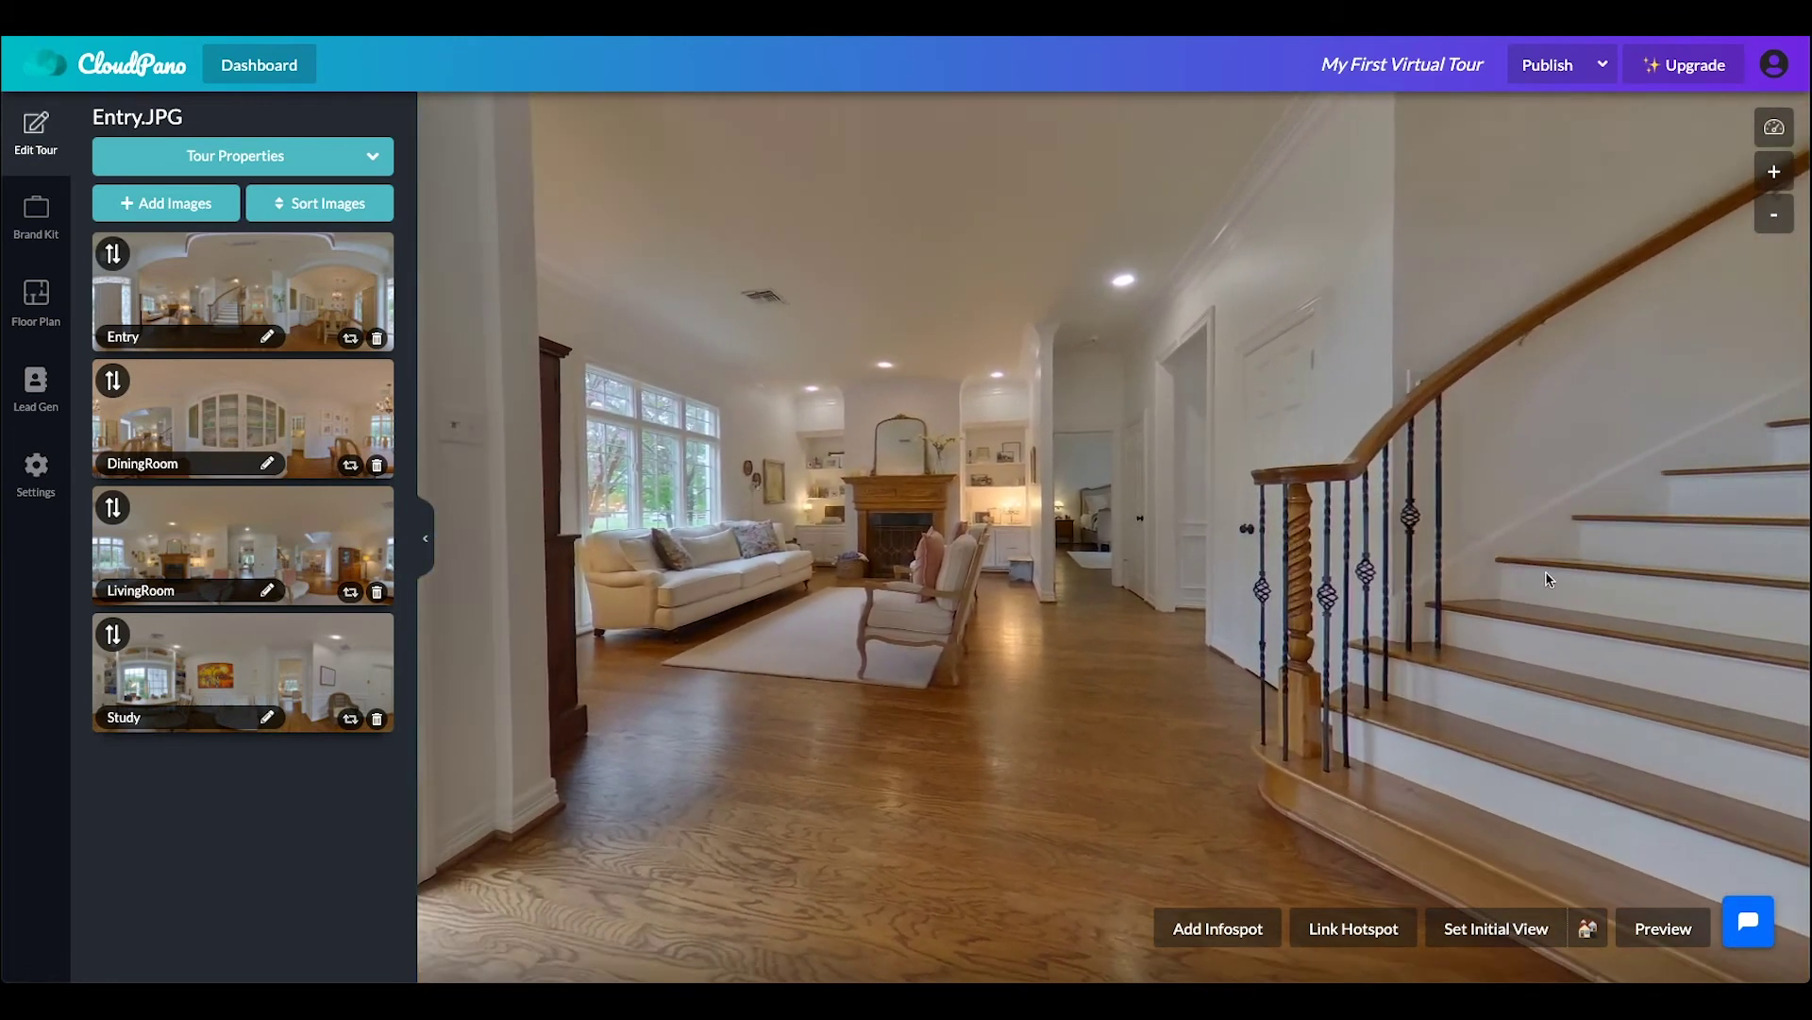
left_click(1353, 928)
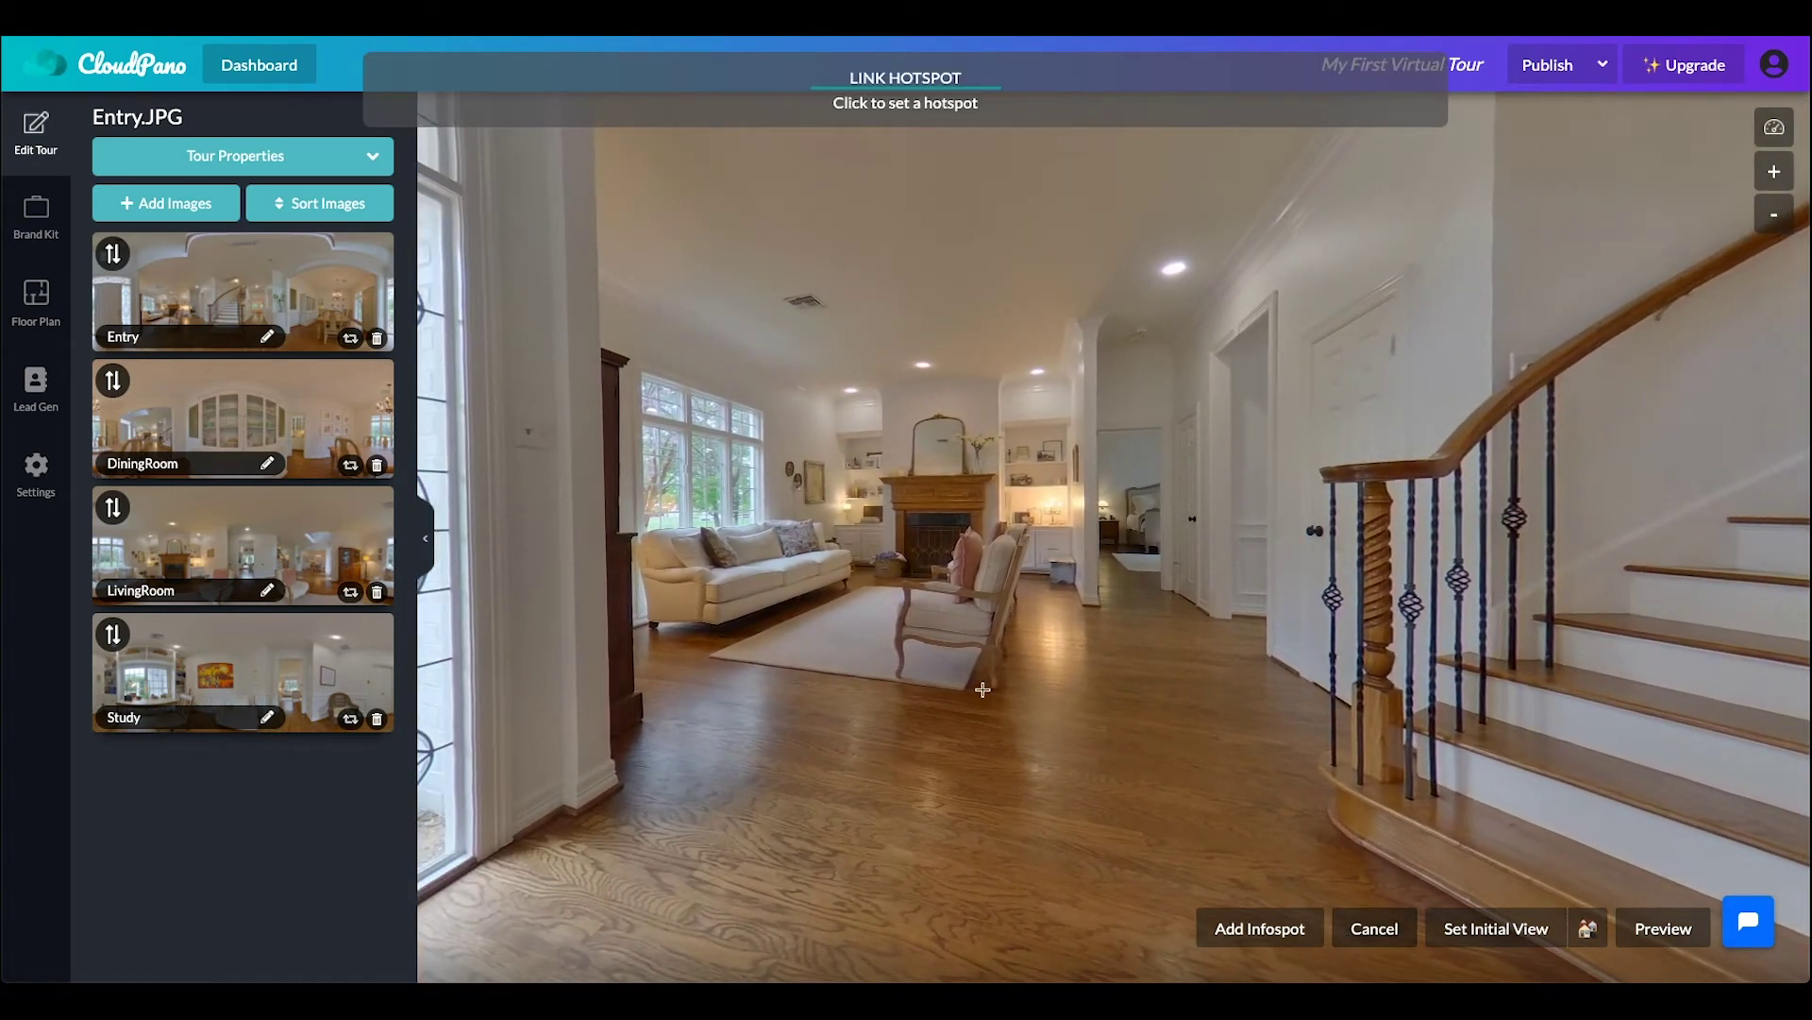
left_click(886, 518)
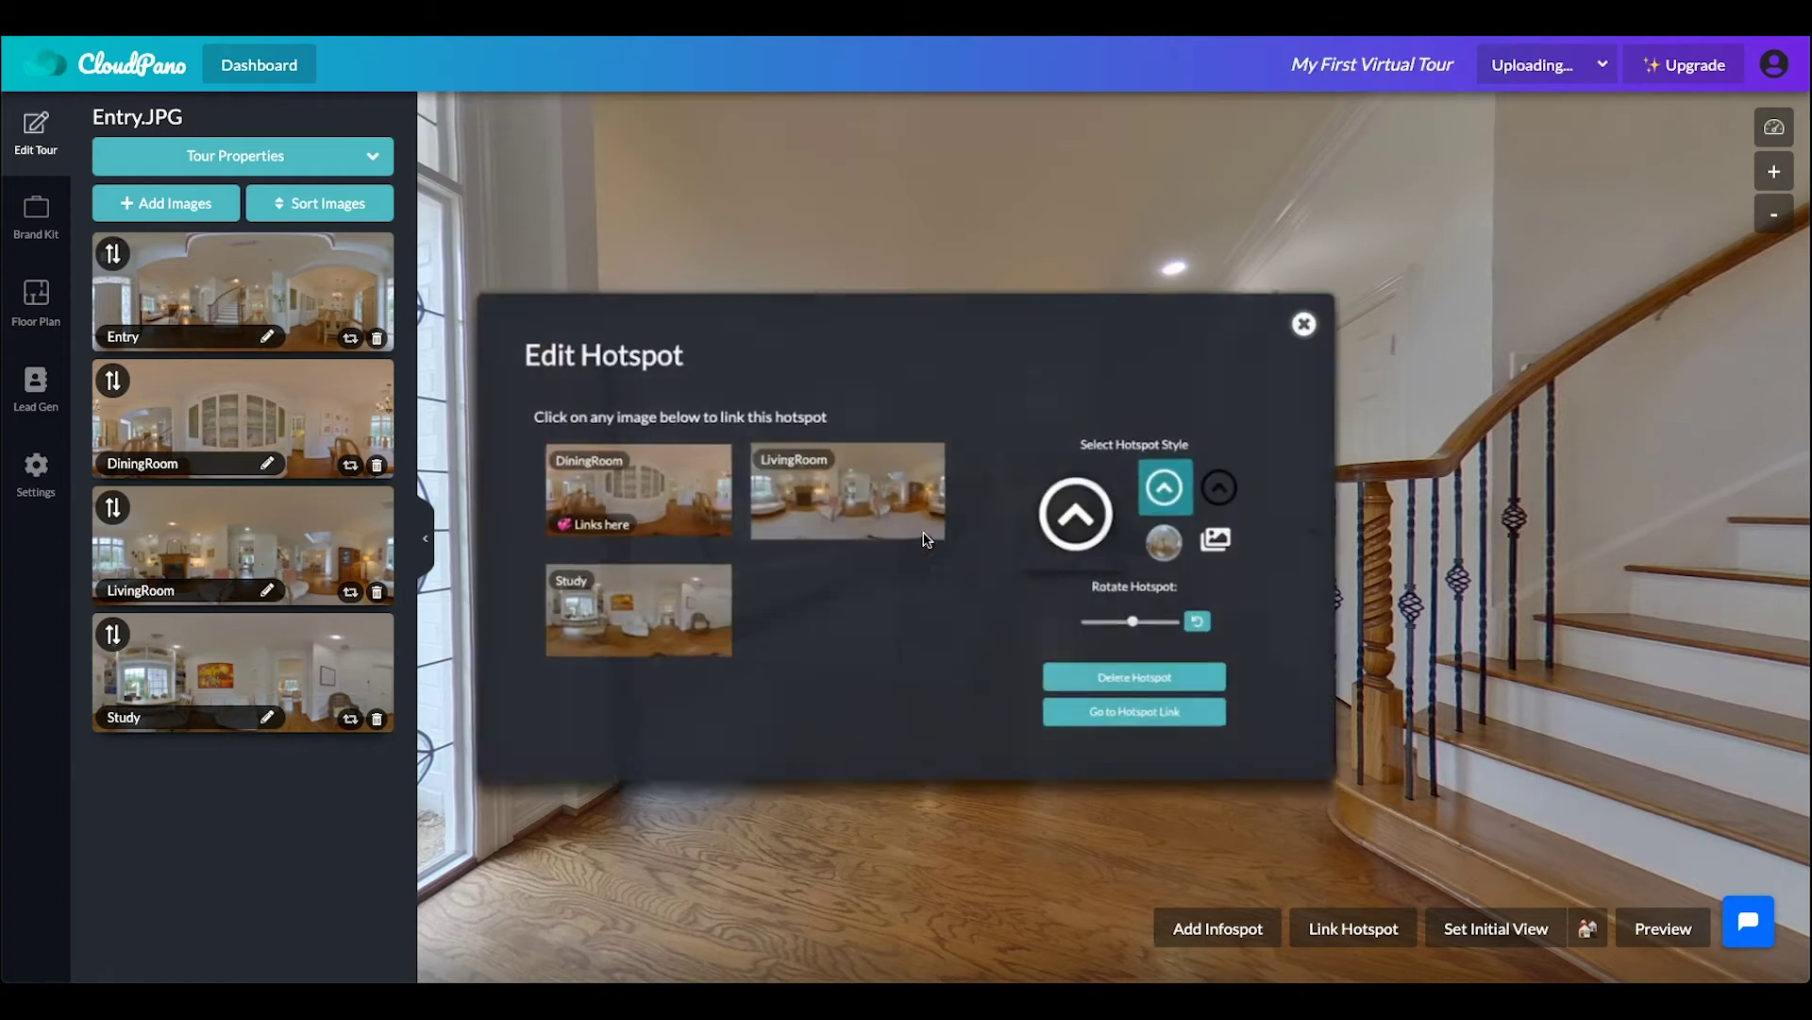
left_click(827, 498)
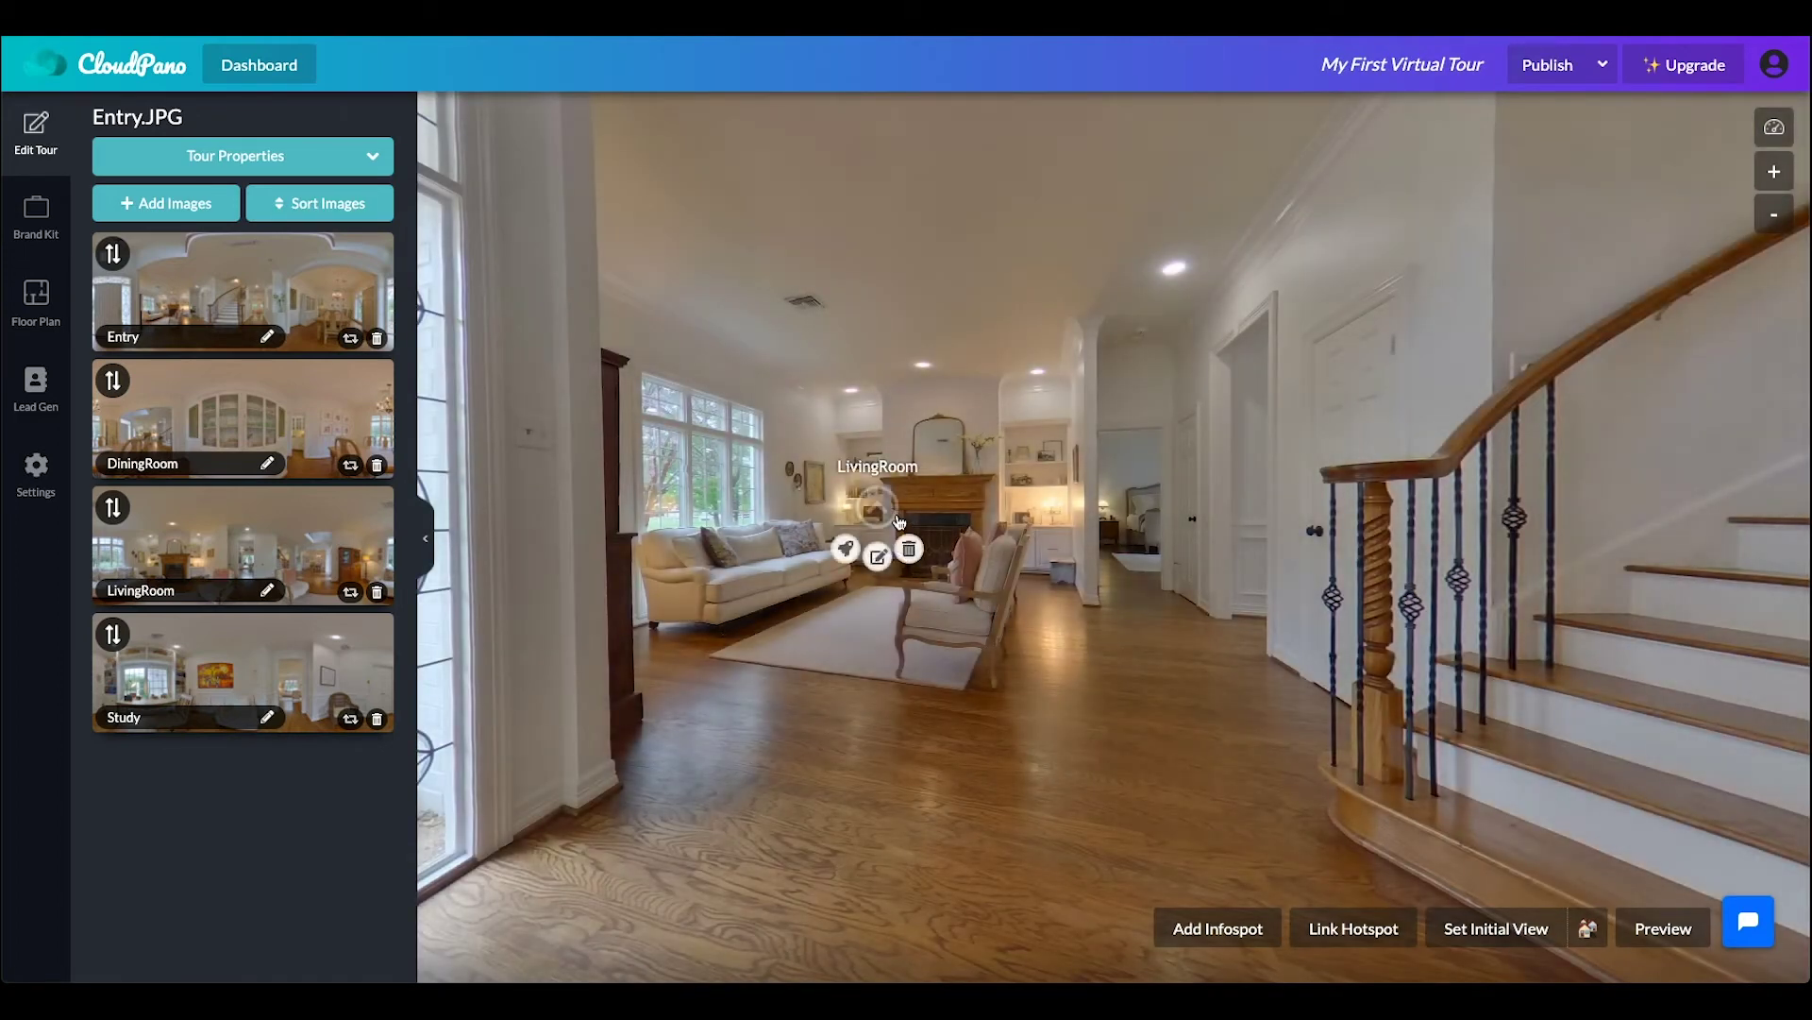
left_click(875, 513)
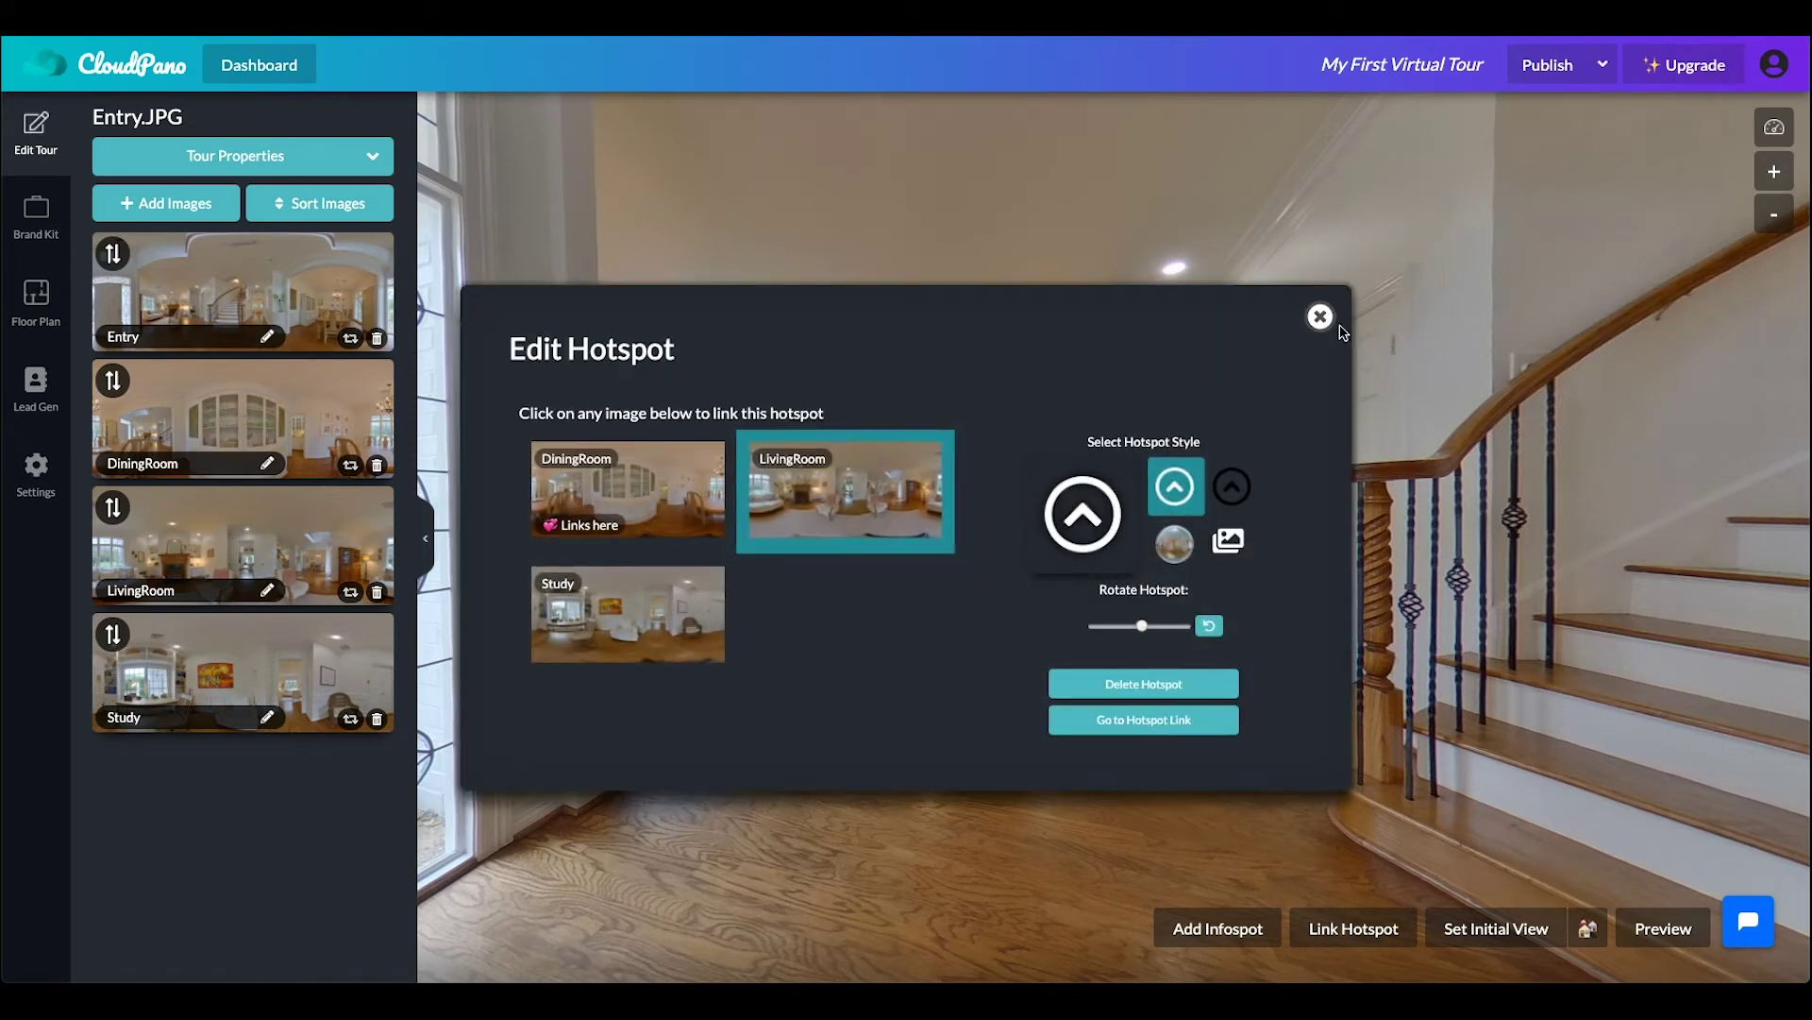
left_click(1321, 317)
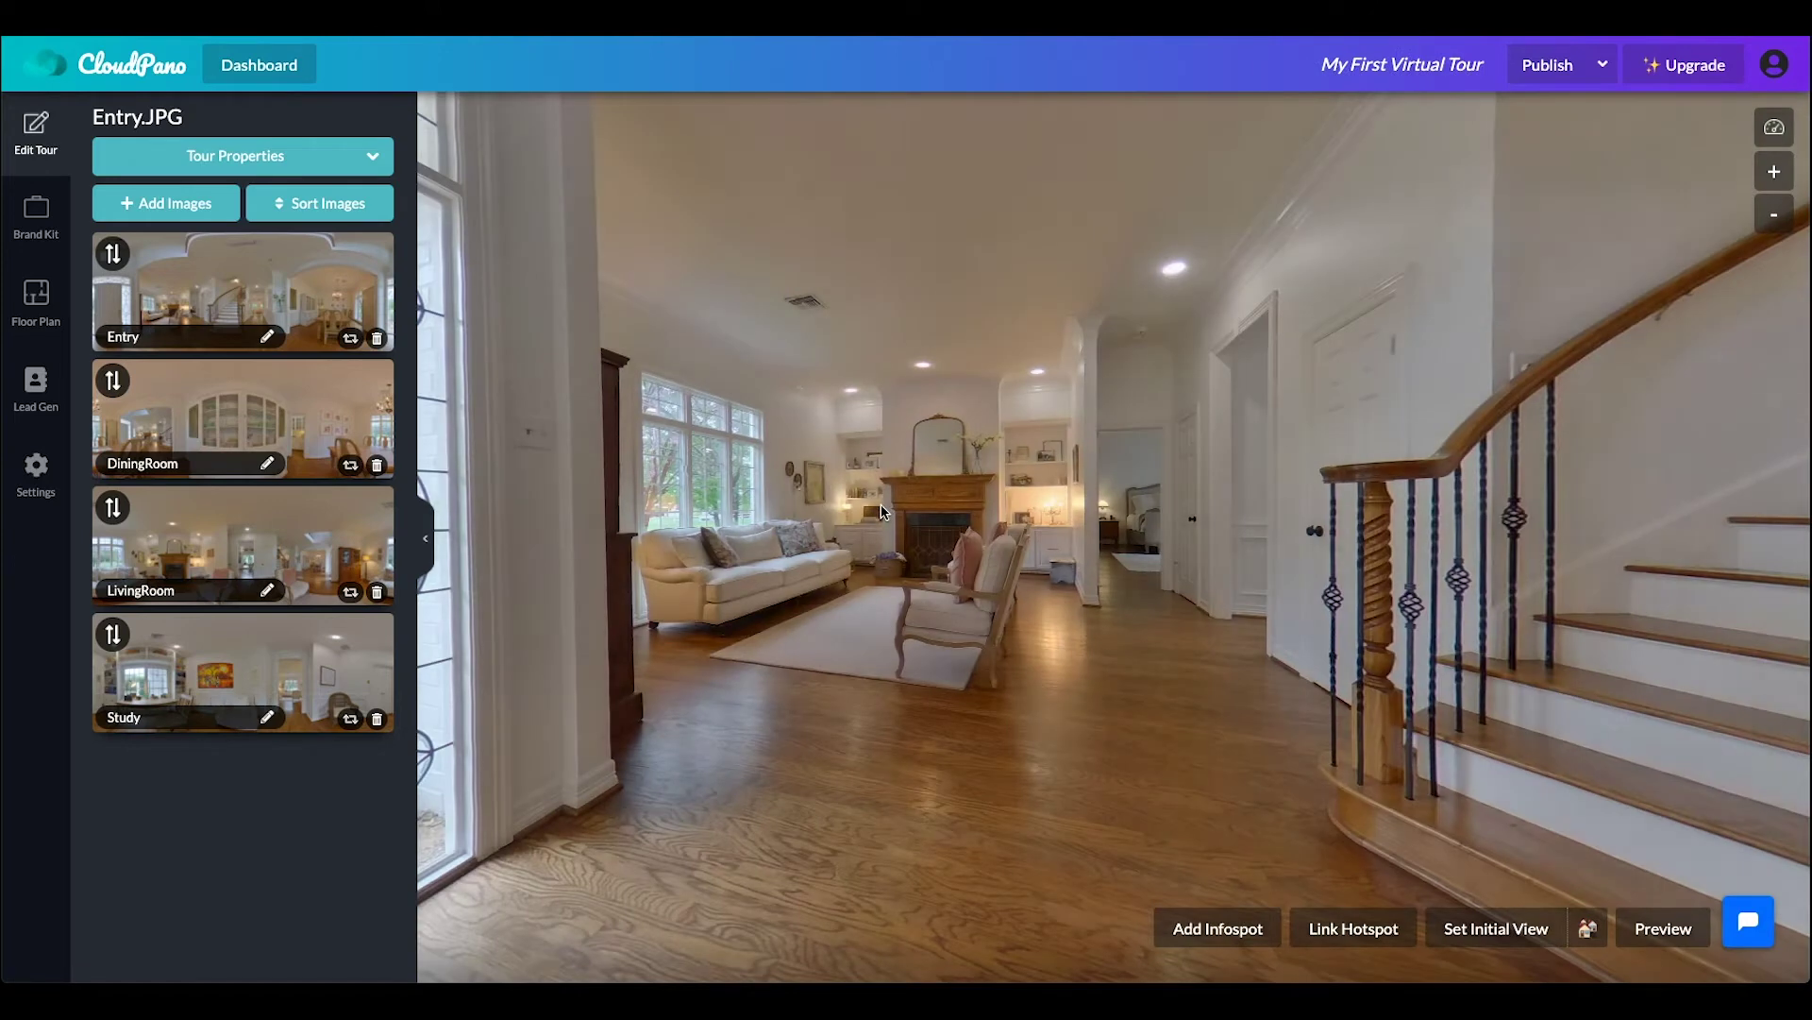
Follow the hotspot to LivingRoom and face its initial view toward the sofa and fireplace, both when coming from Entry and by default.
left_click(847, 549)
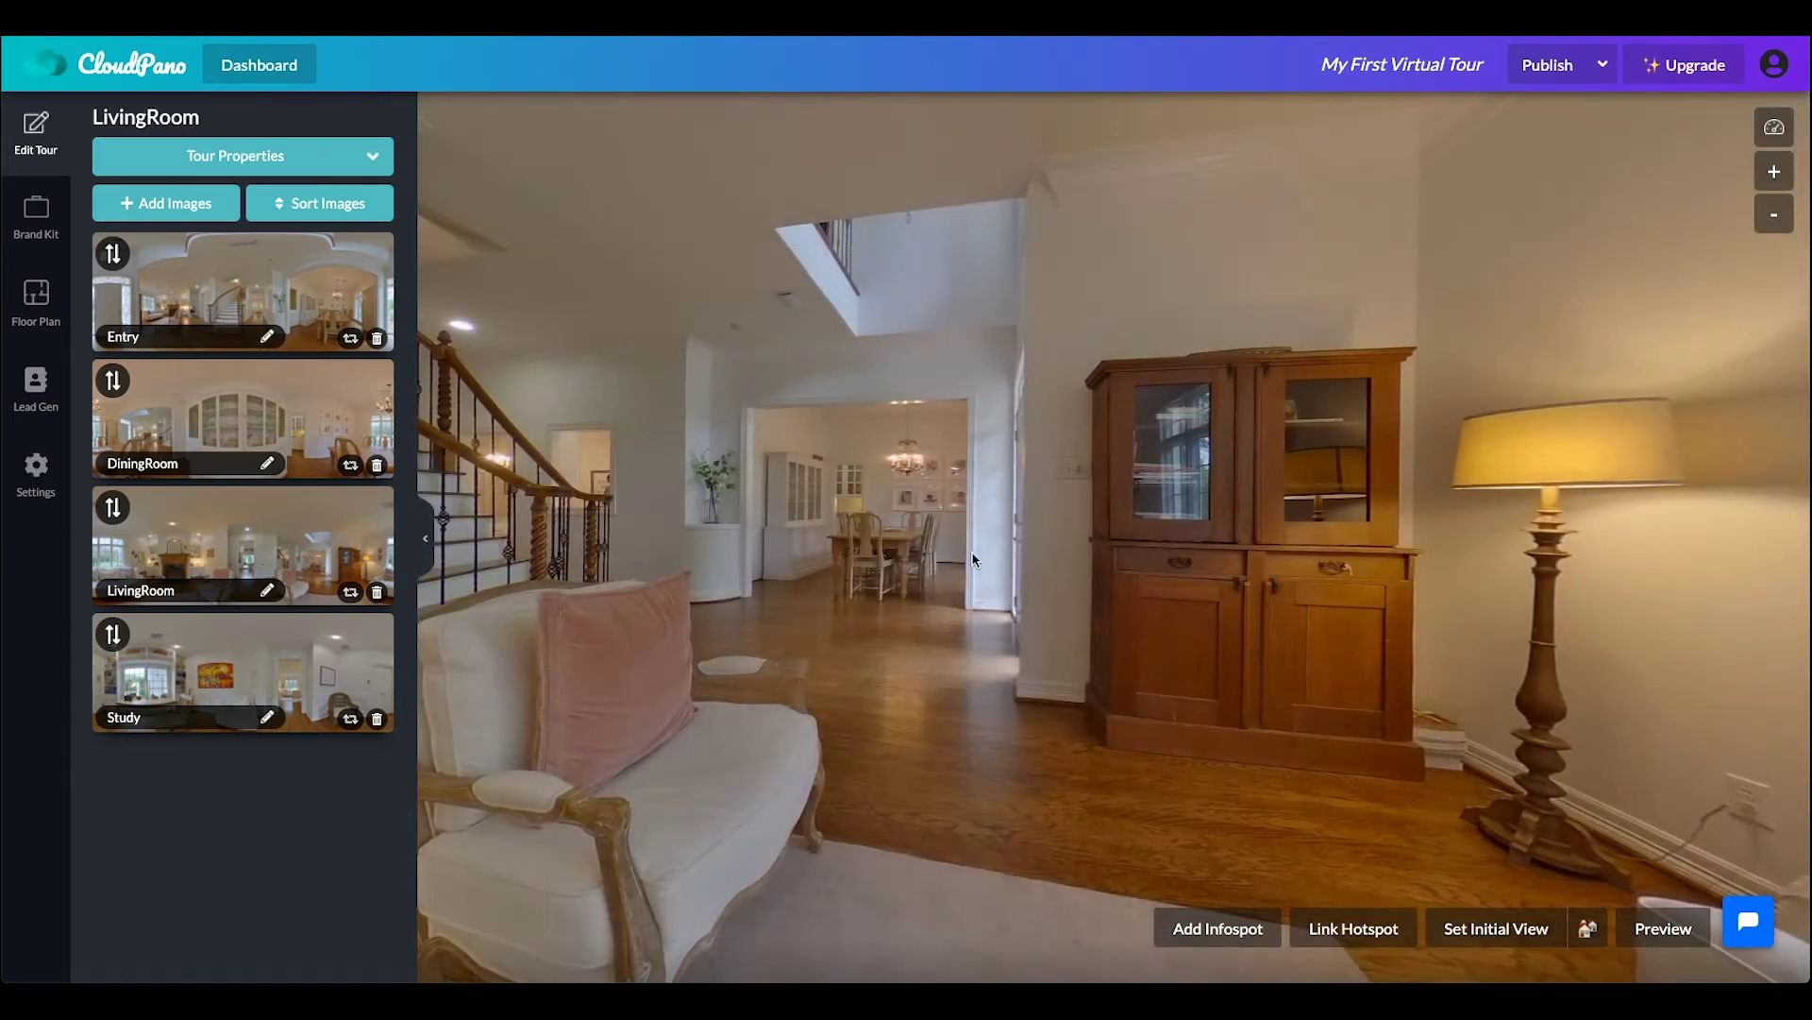
left_click_drag(952, 564, 1070, 540)
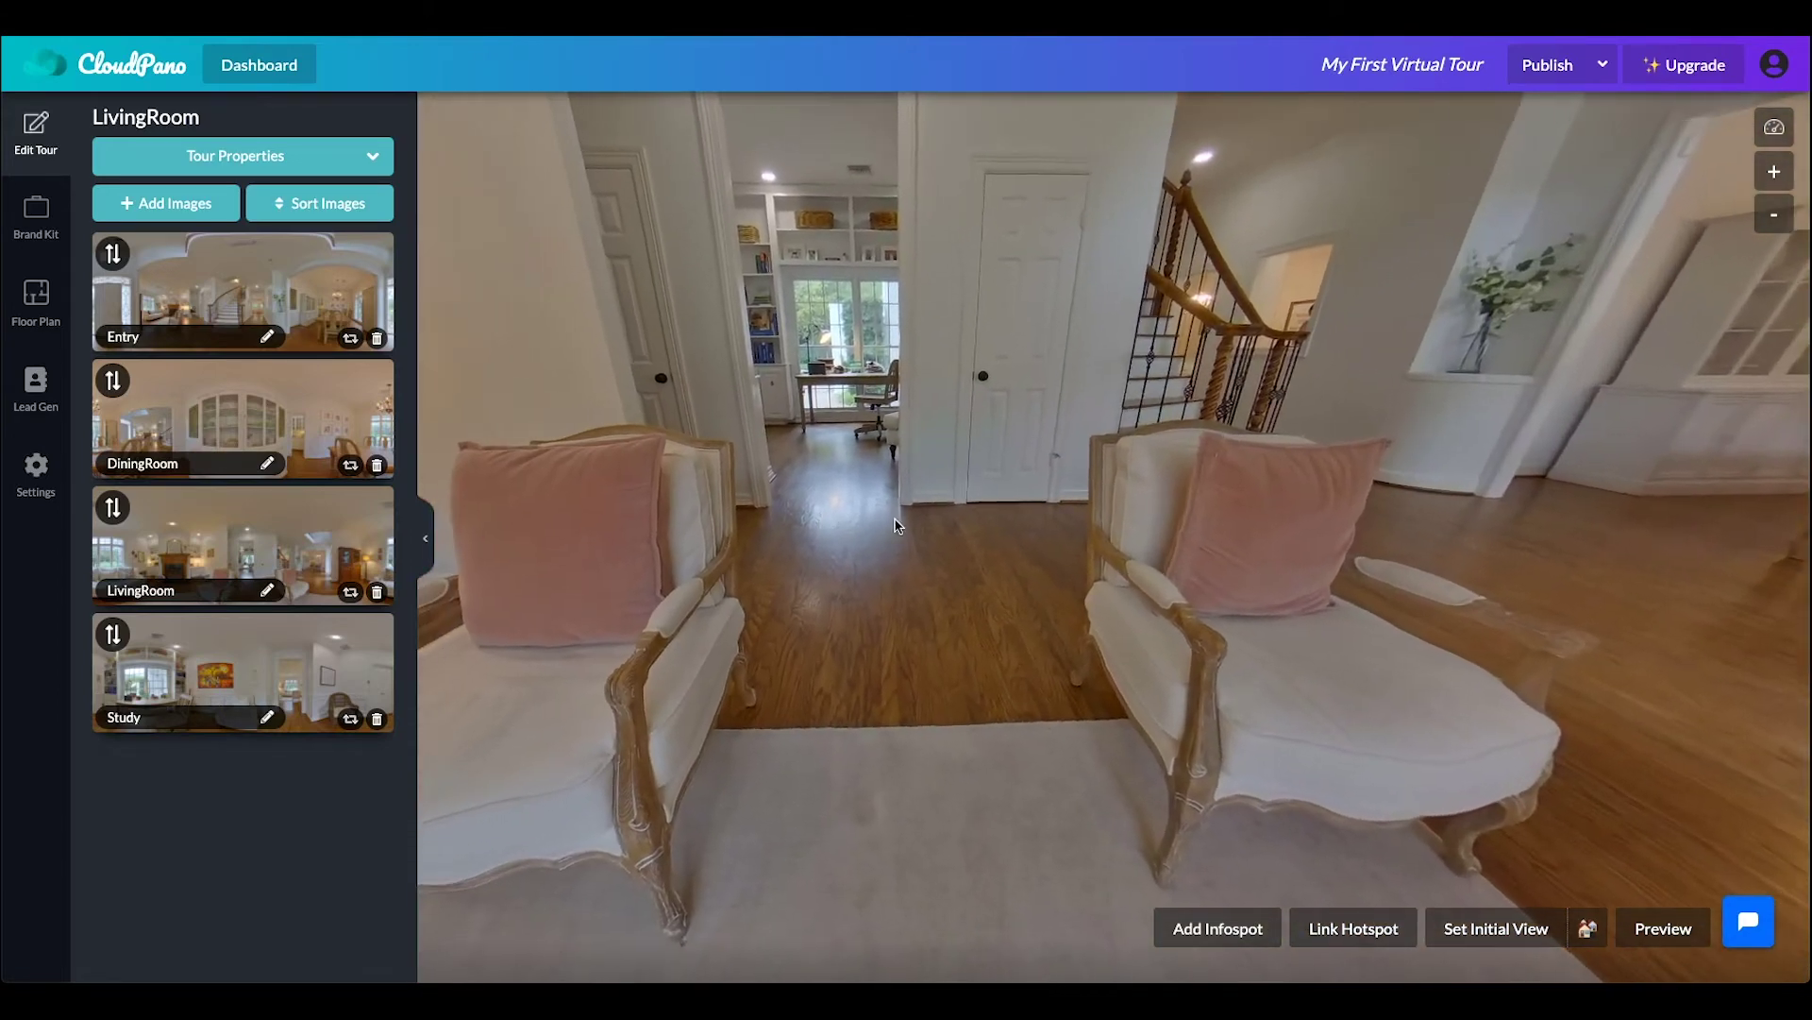
left_click_drag(895, 526, 1204, 622)
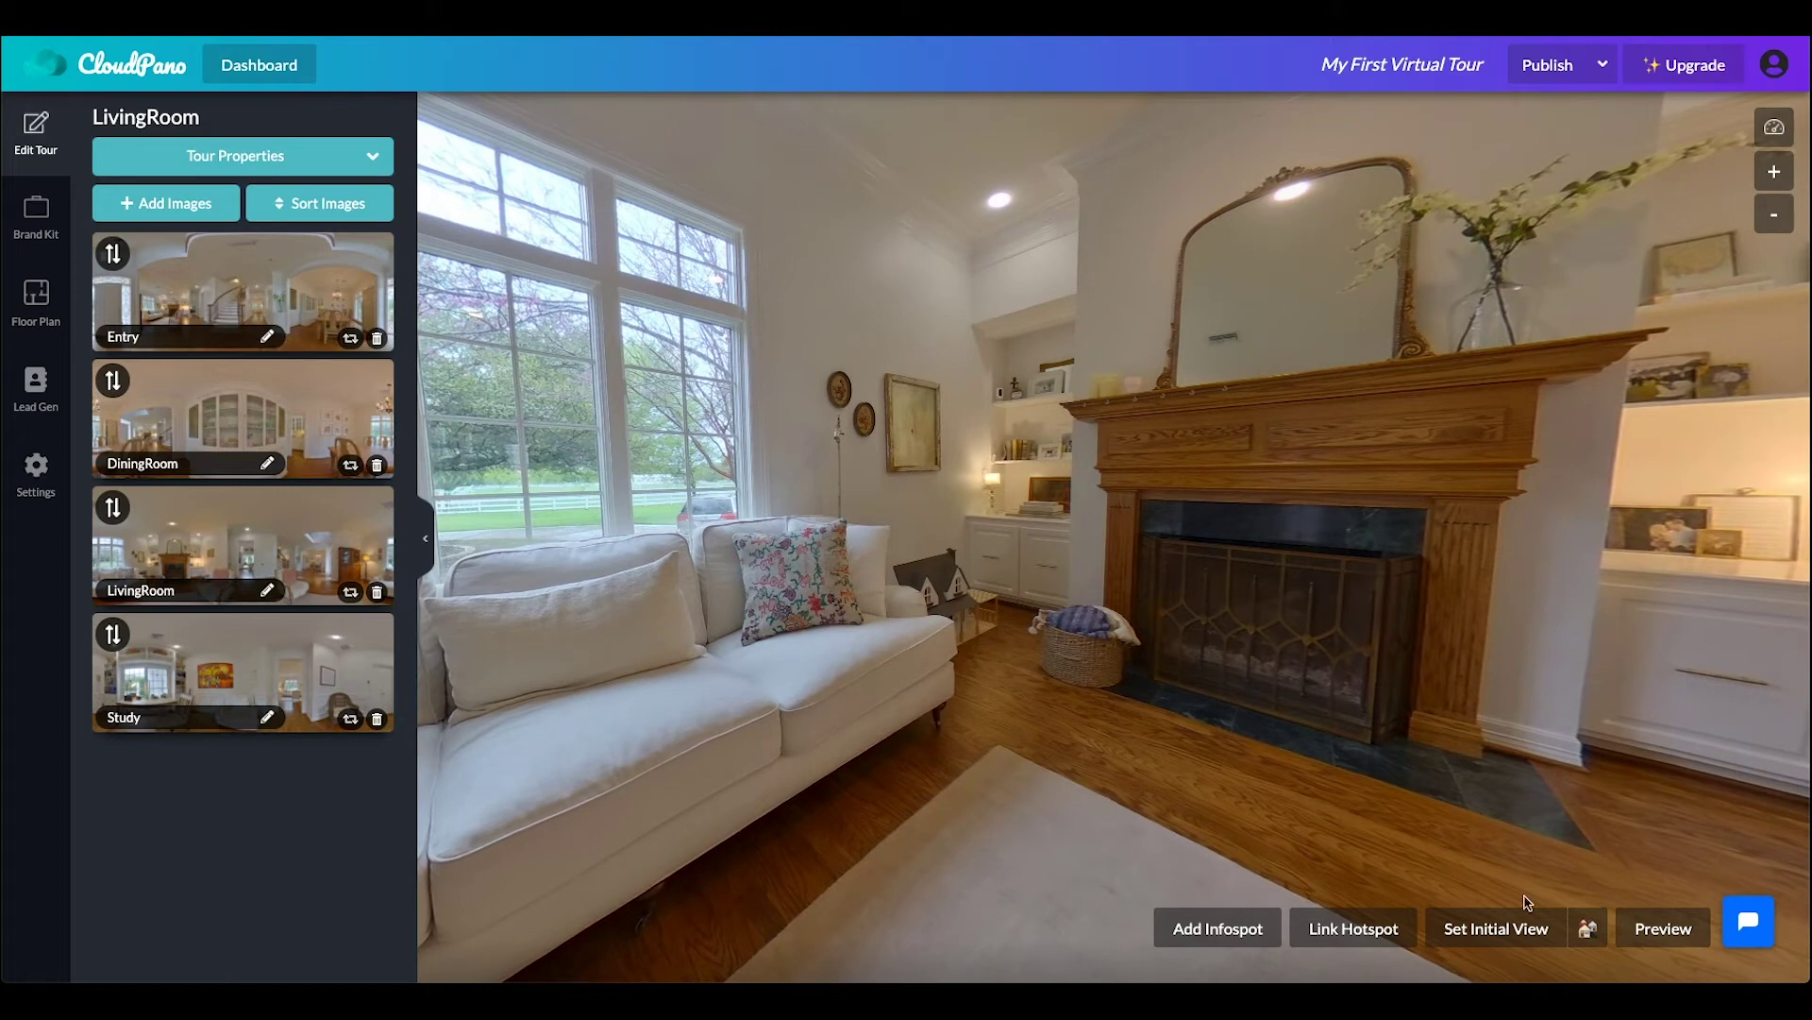
left_click(1589, 932)
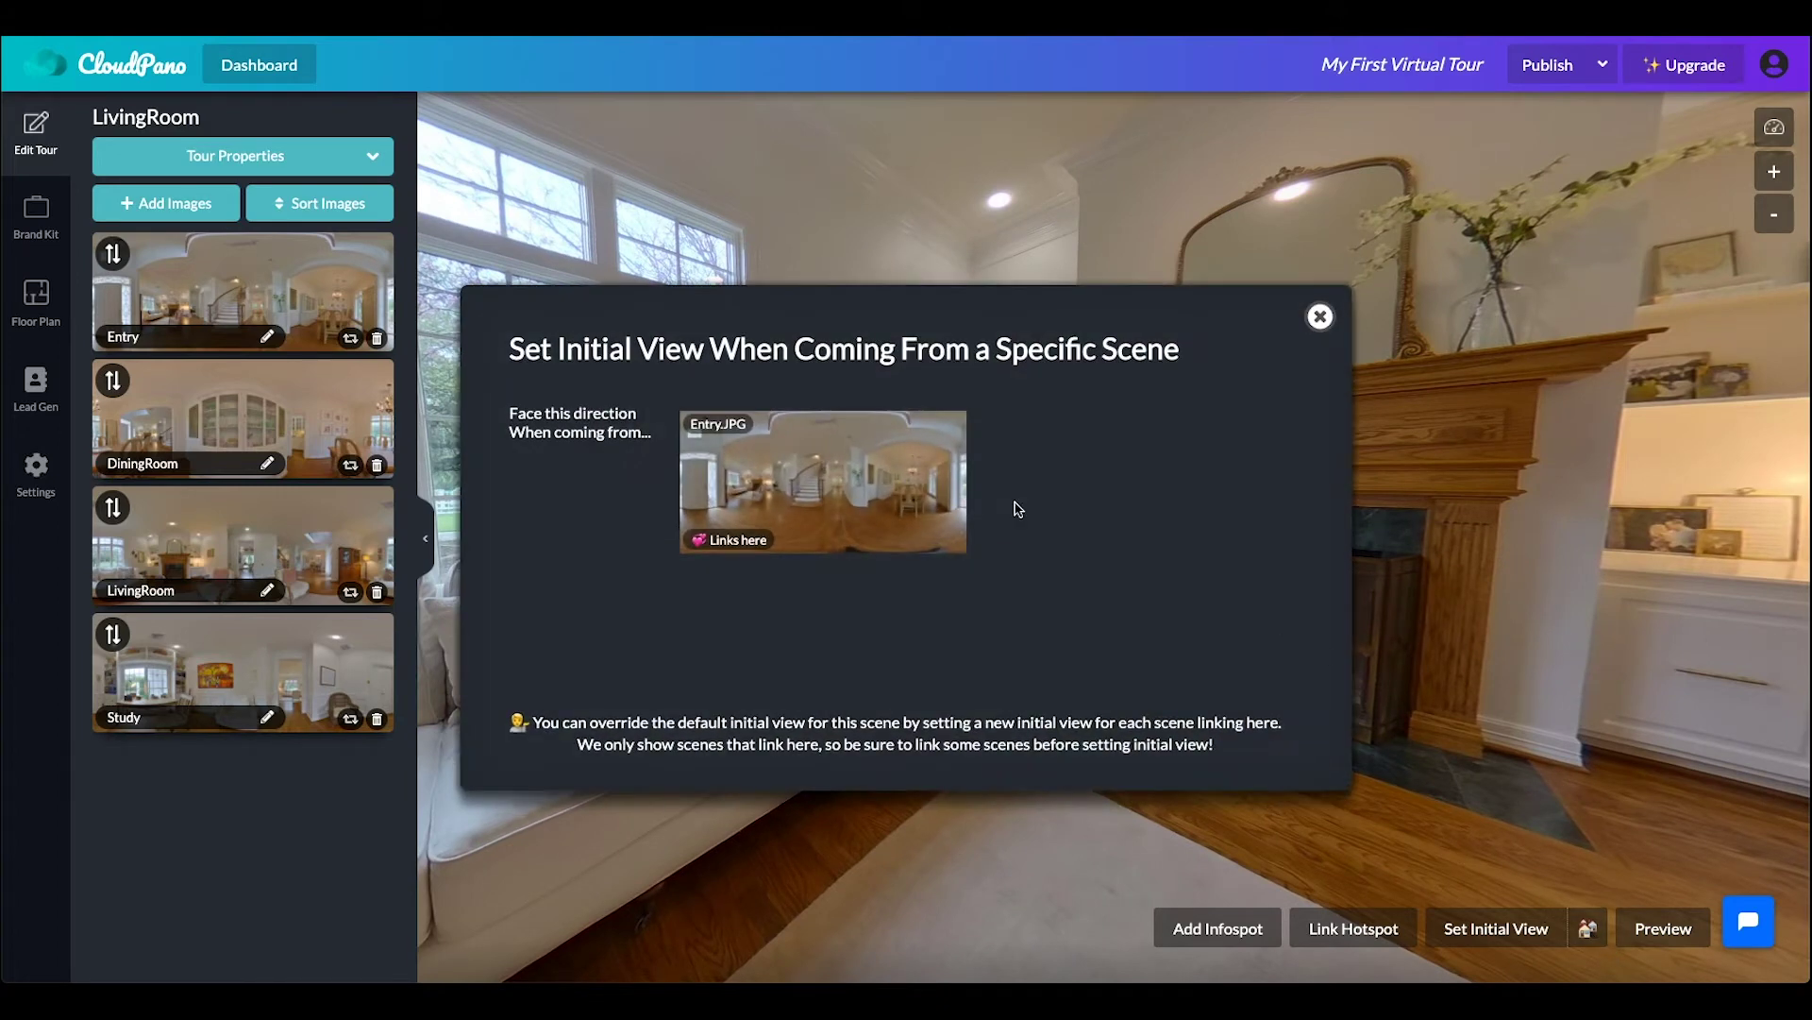
left_click(795, 477)
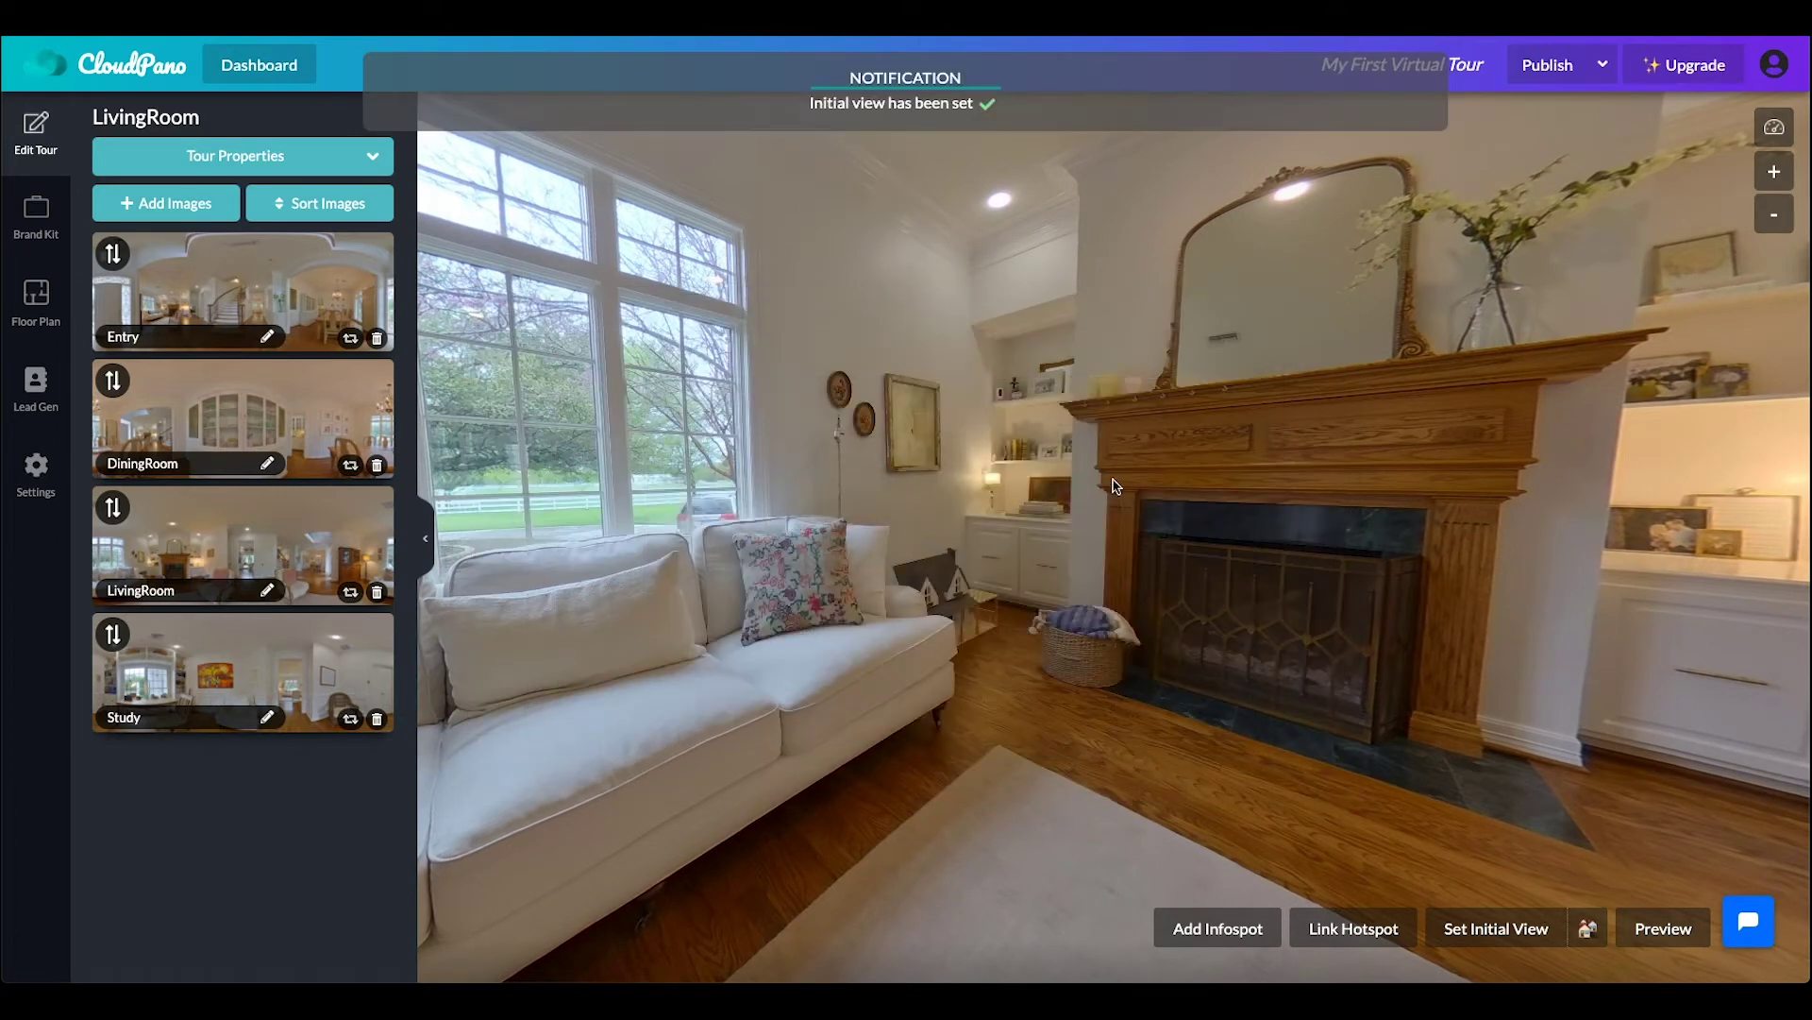
left_click_drag(1182, 753, 1219, 753)
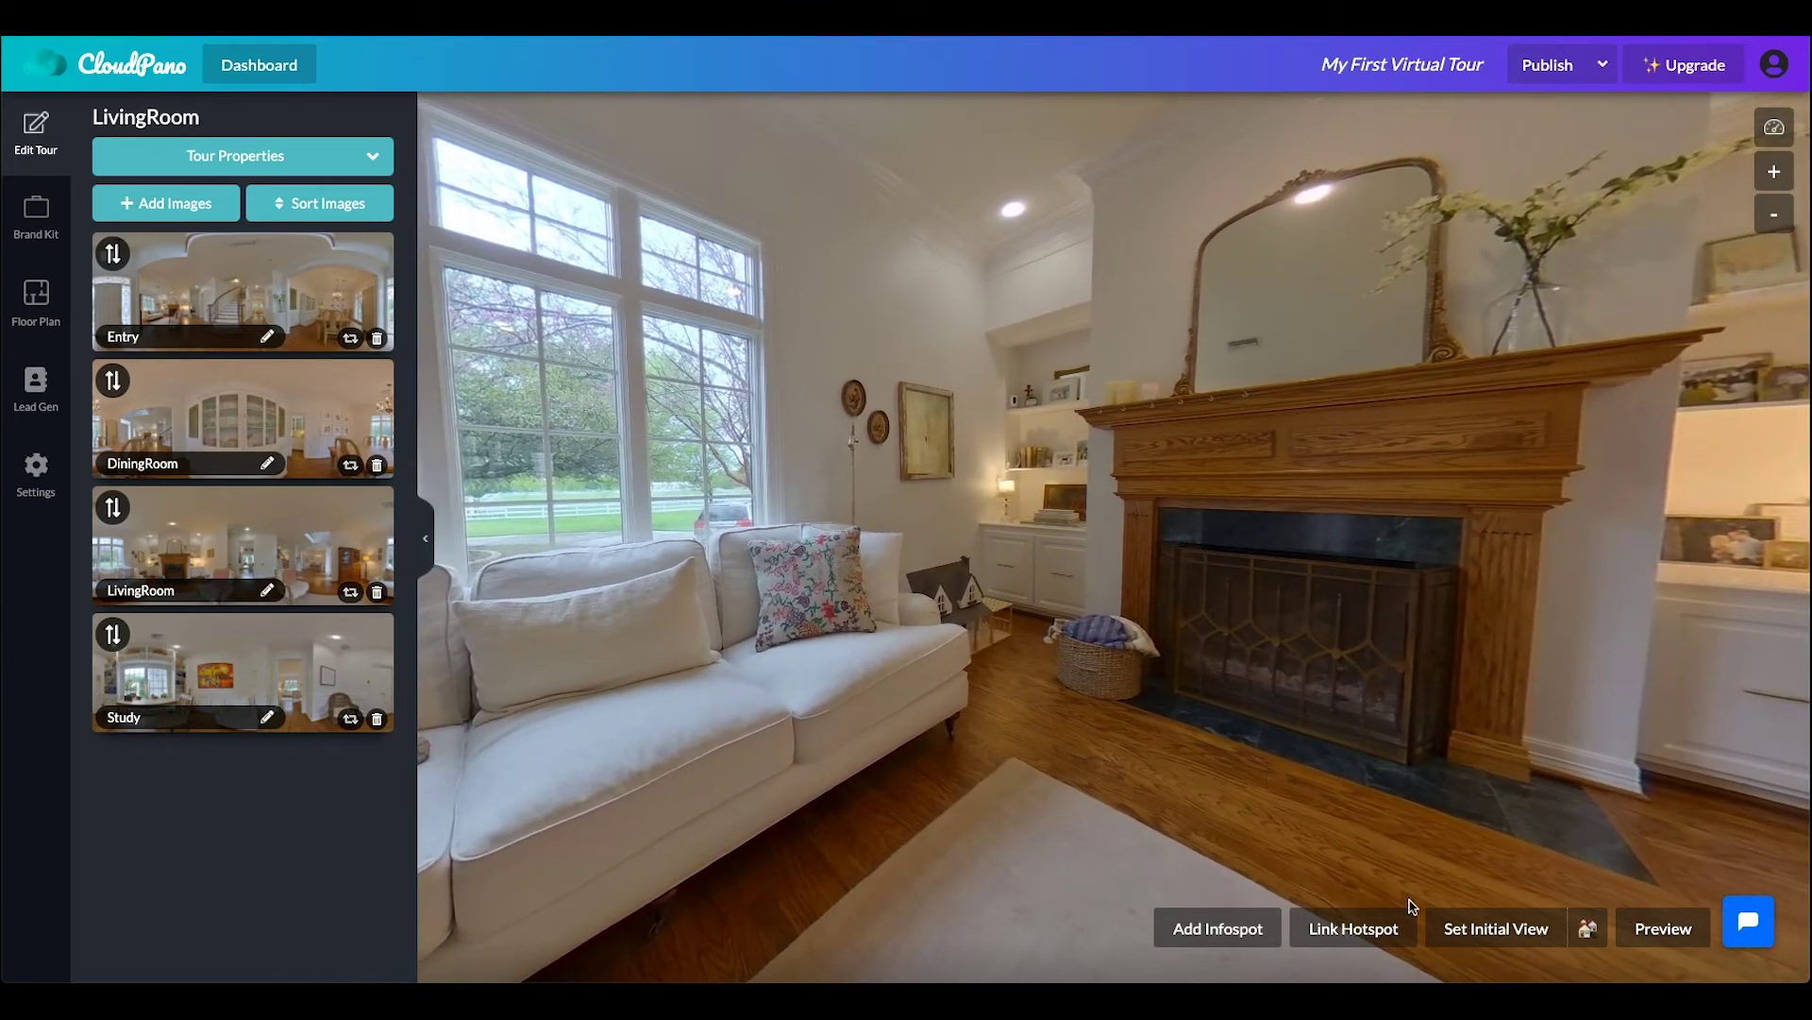
left_click(1527, 928)
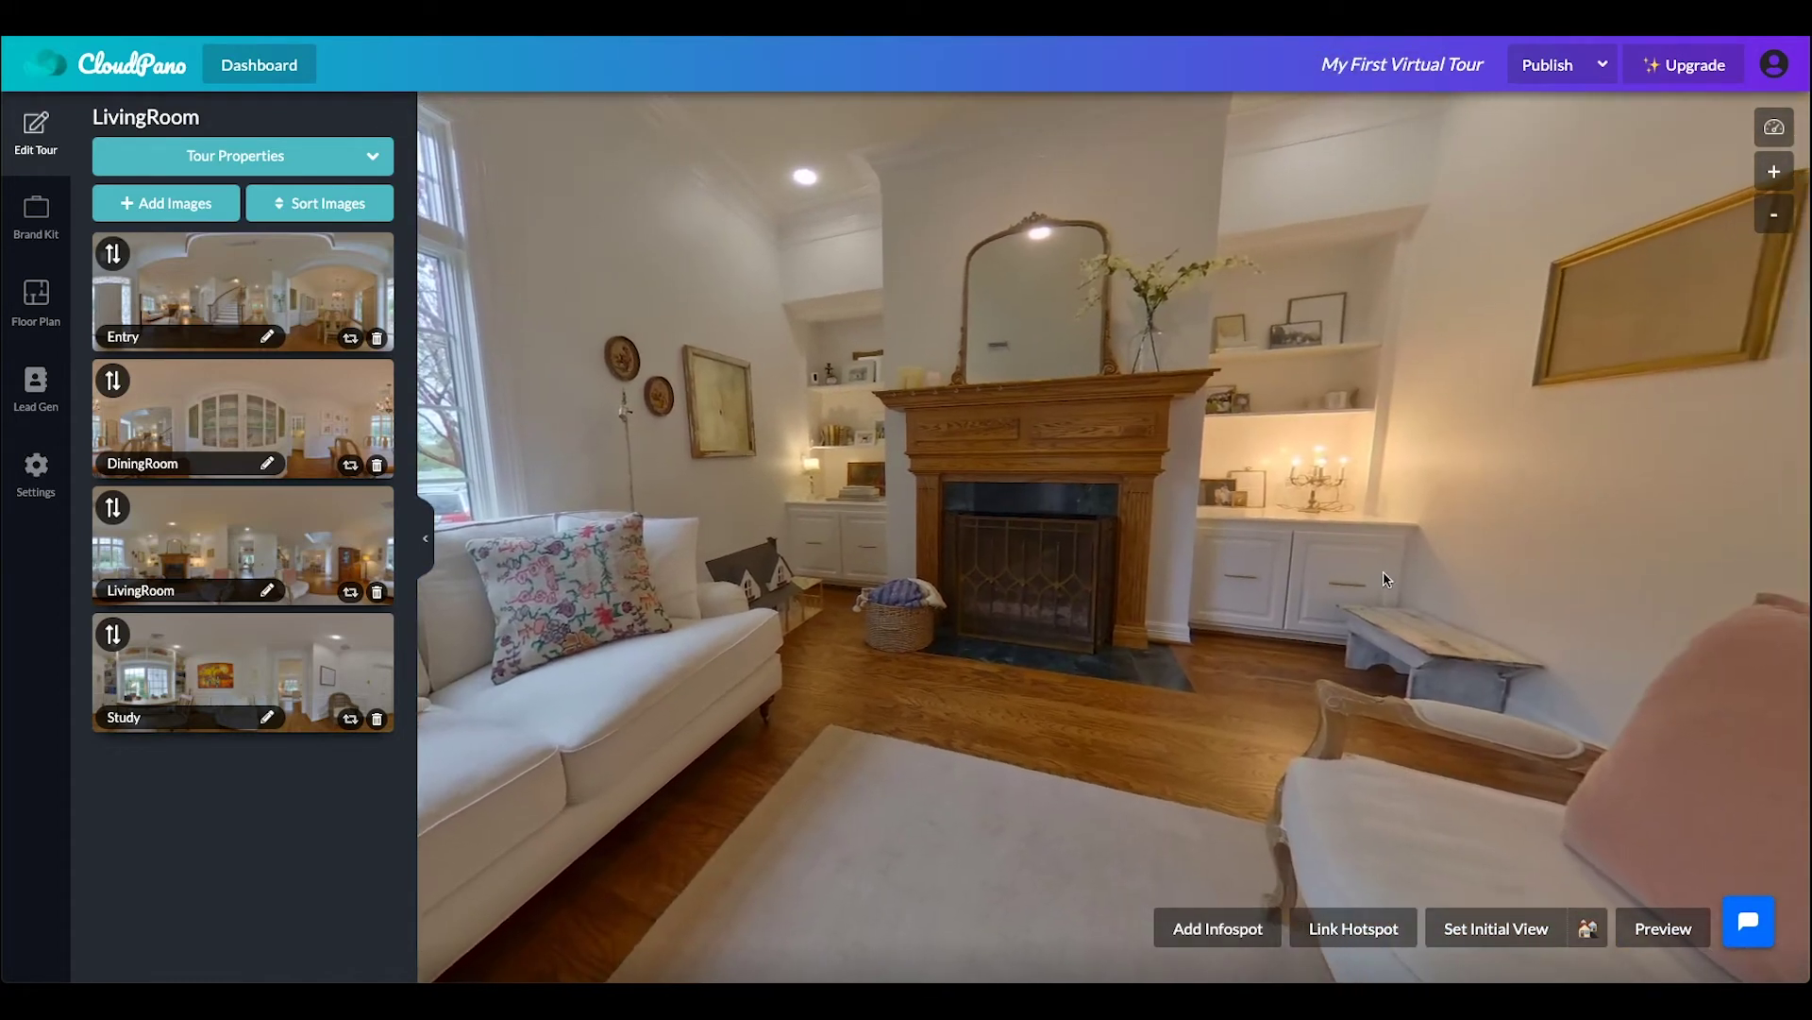
Add a link hotspot at the study doorway in the LivingRoom scene and link it to the Study image.
left_click_drag(1385, 579, 1169, 683)
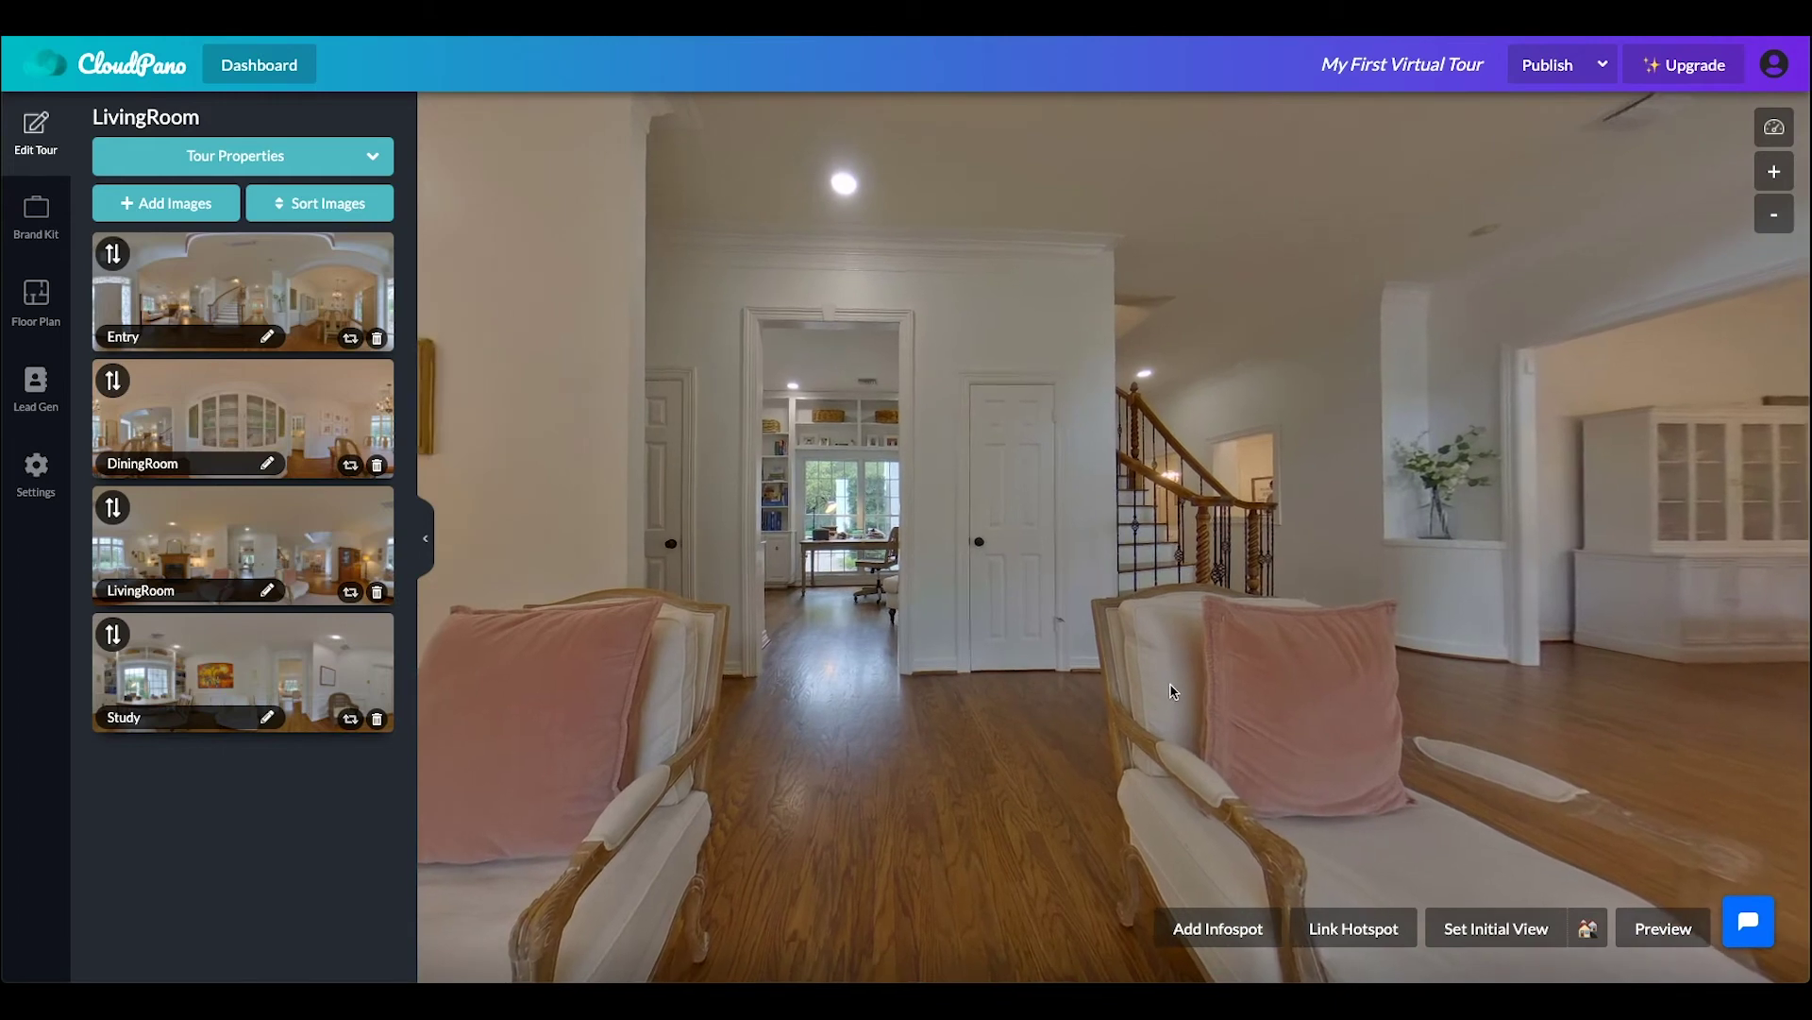
left_click(1331, 927)
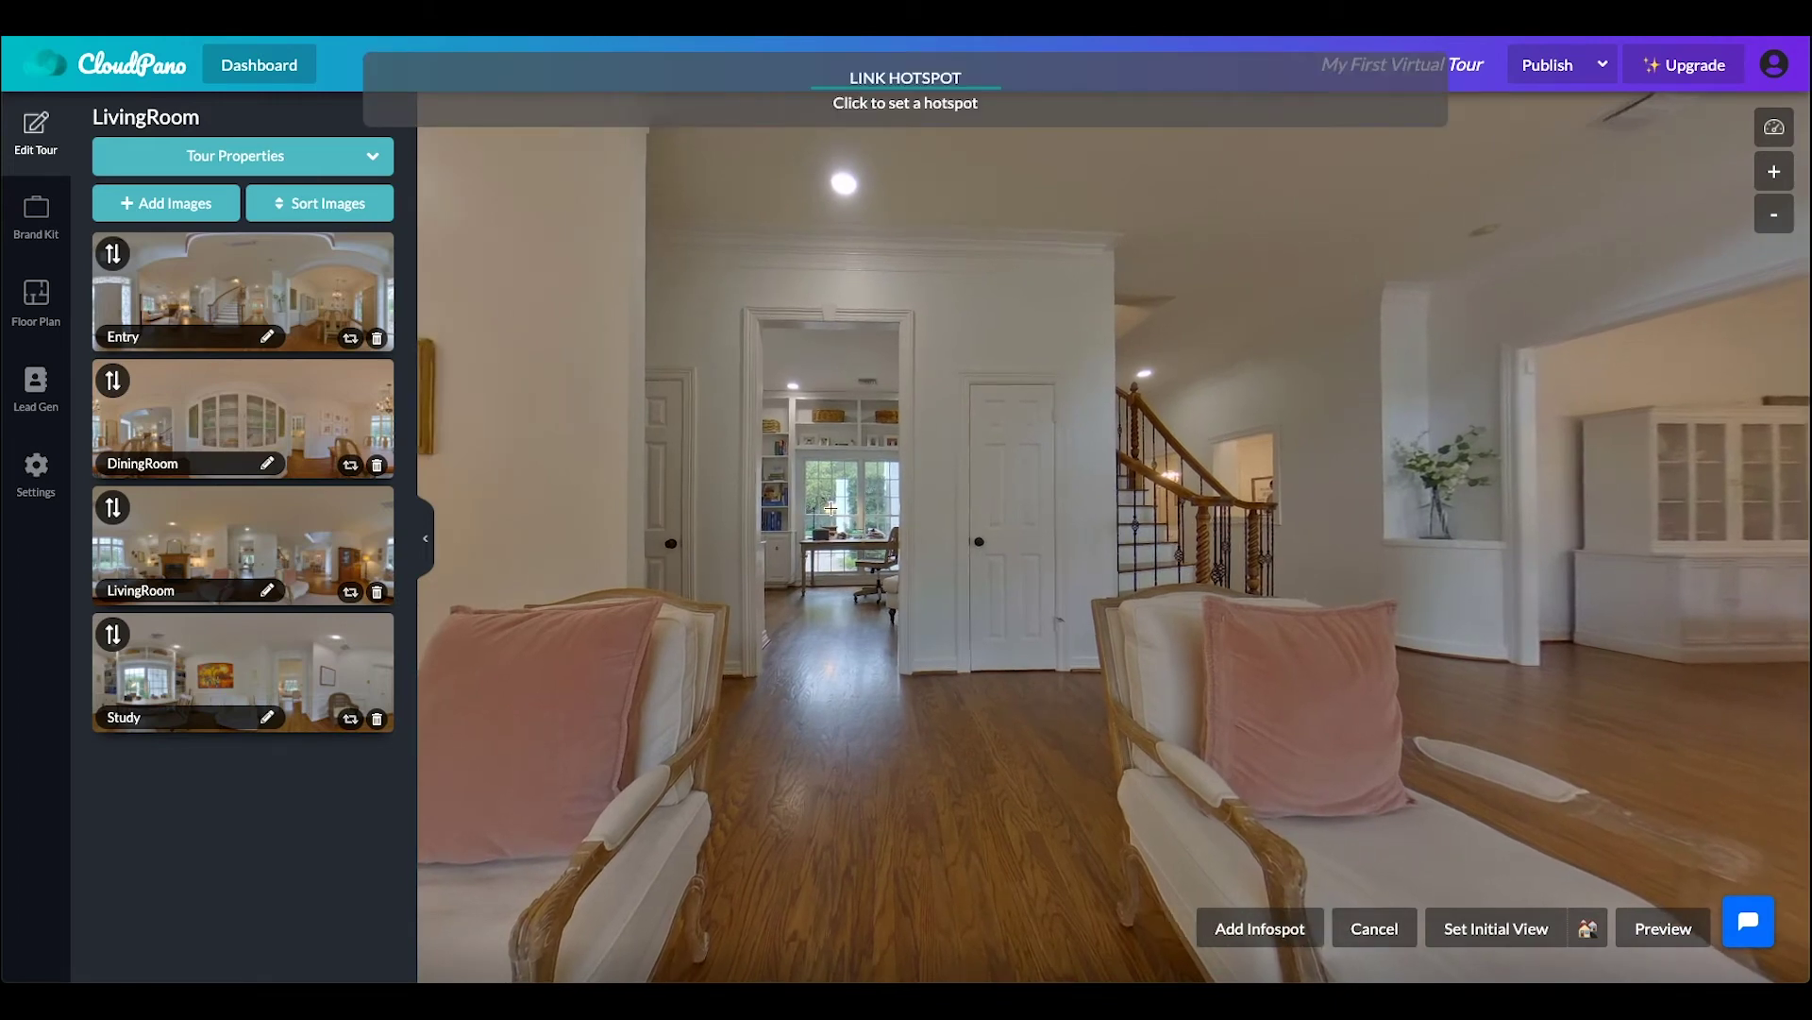
left_click(830, 508)
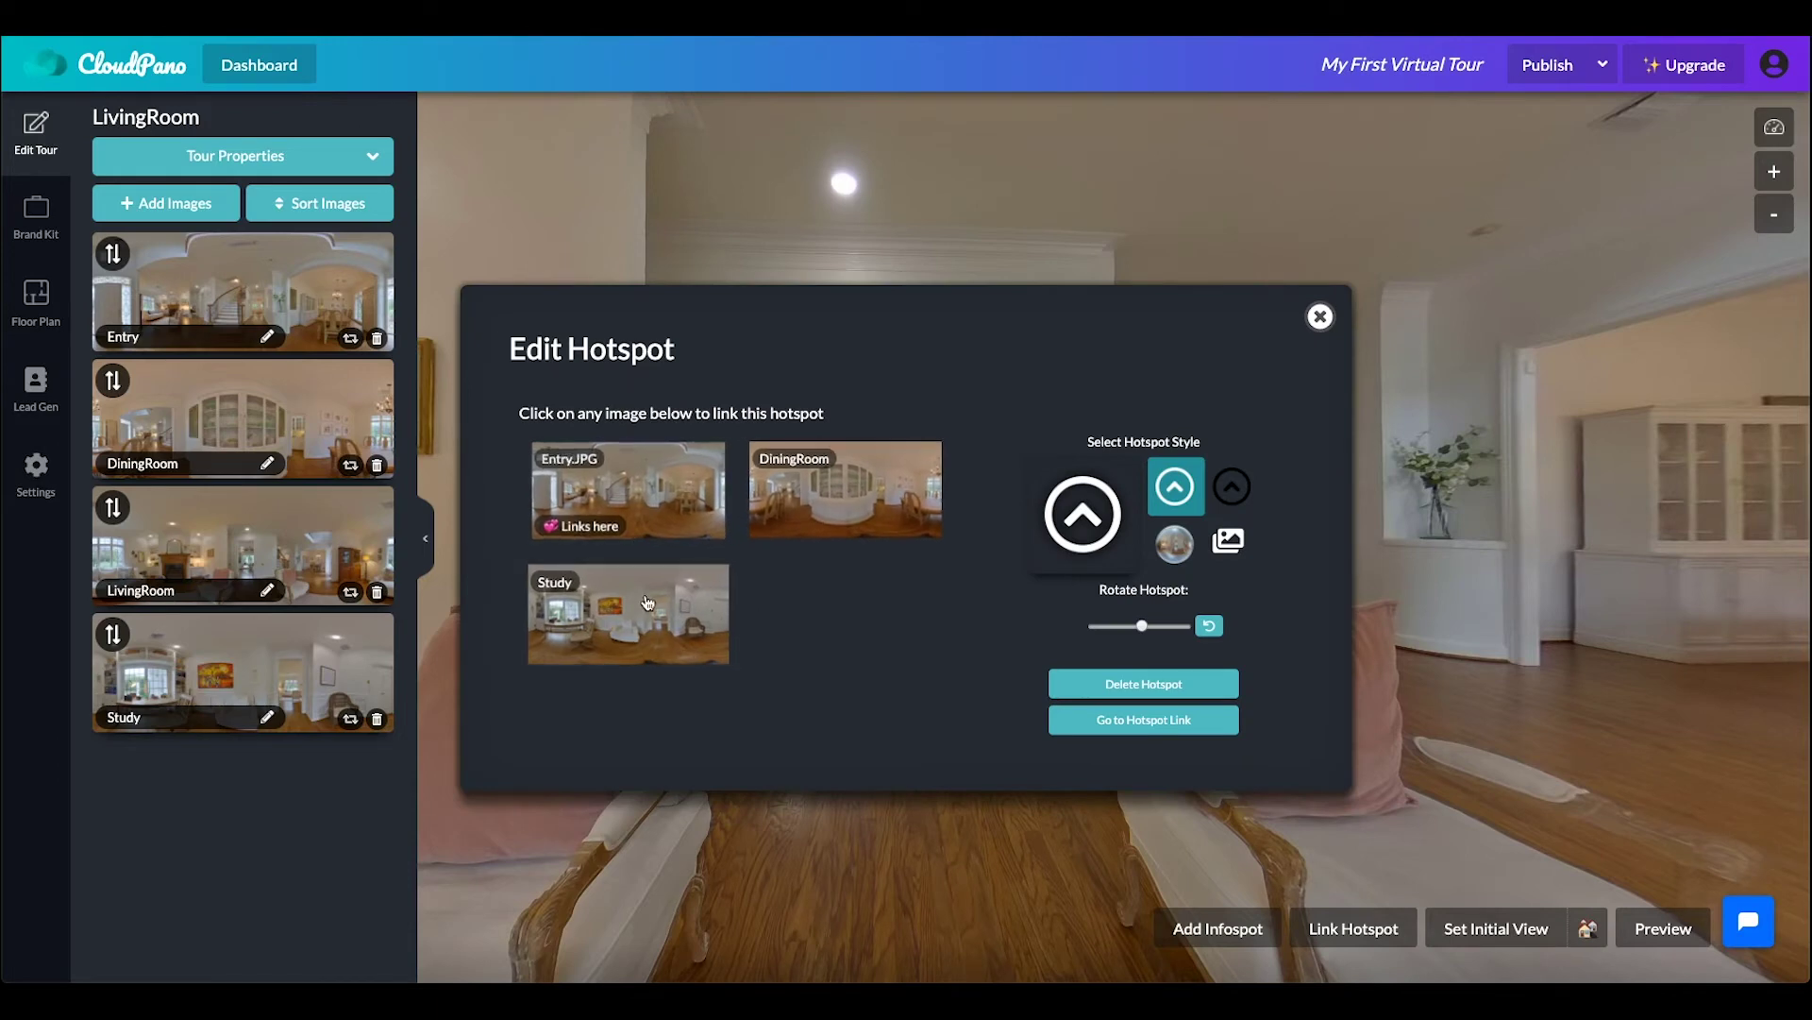
left_click(645, 609)
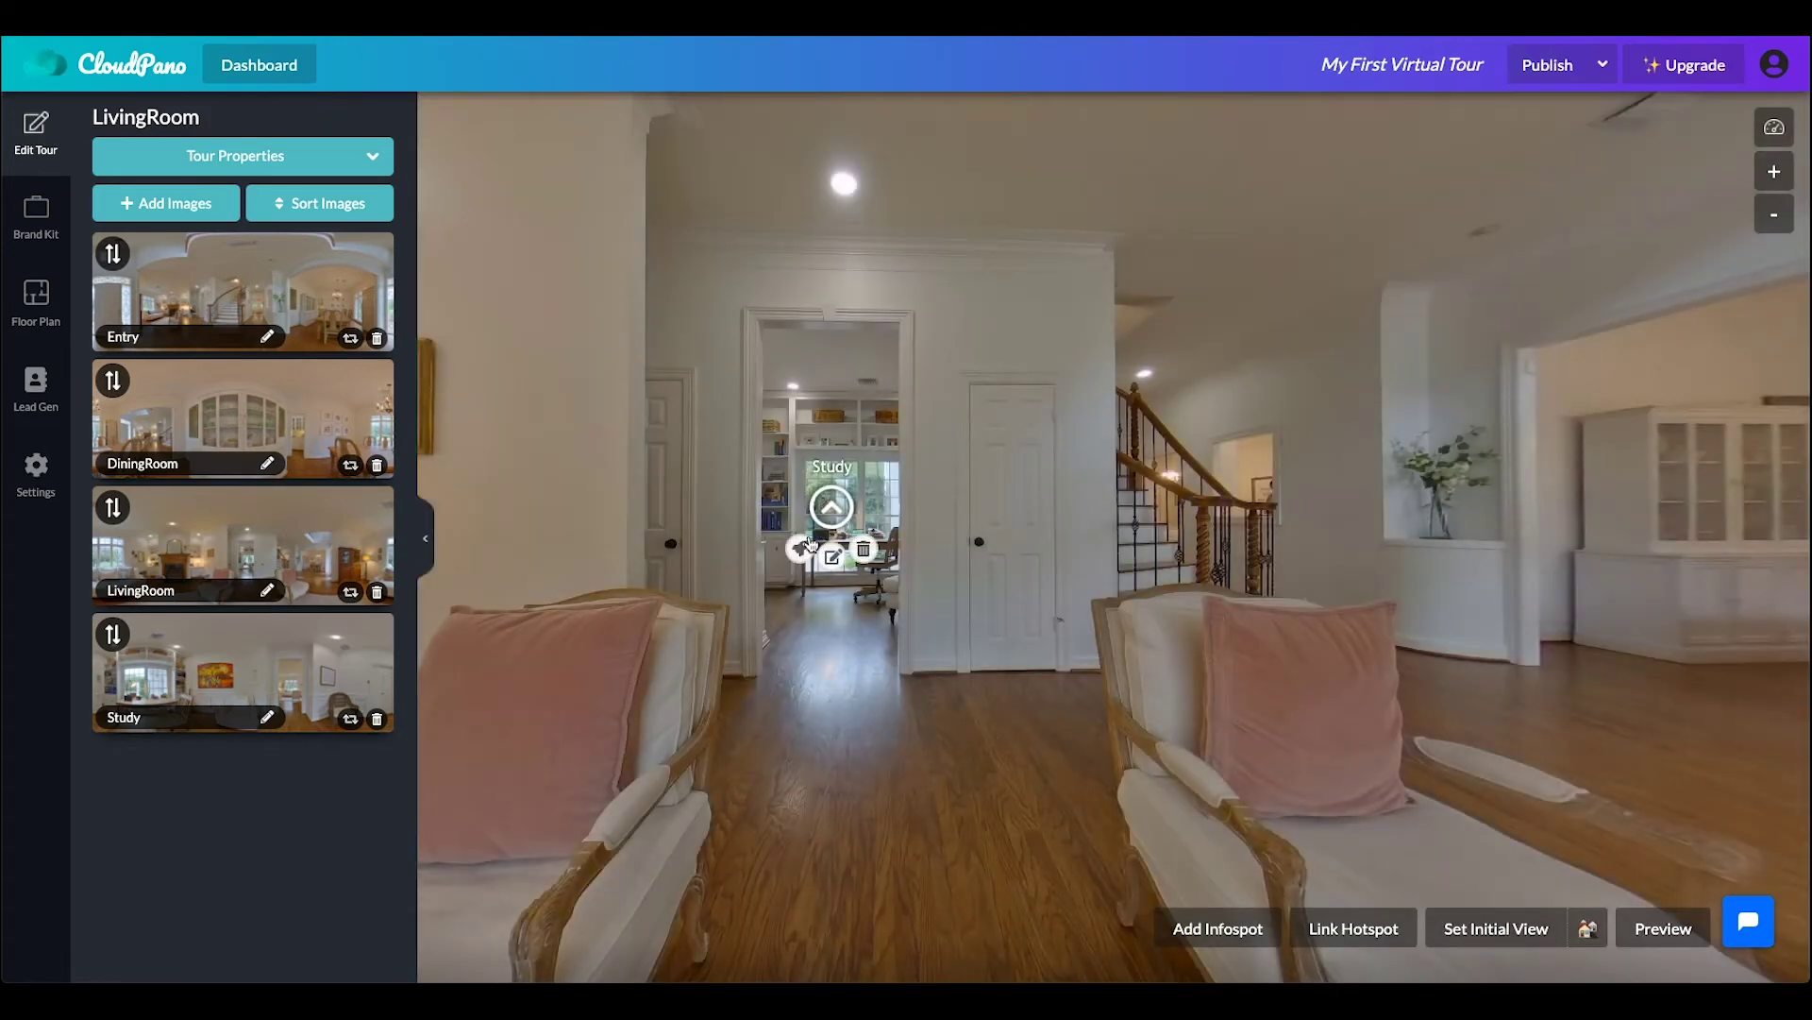
Follow the hotspot to Study and set its default initial view to face the desk and window.
left_click(831, 507)
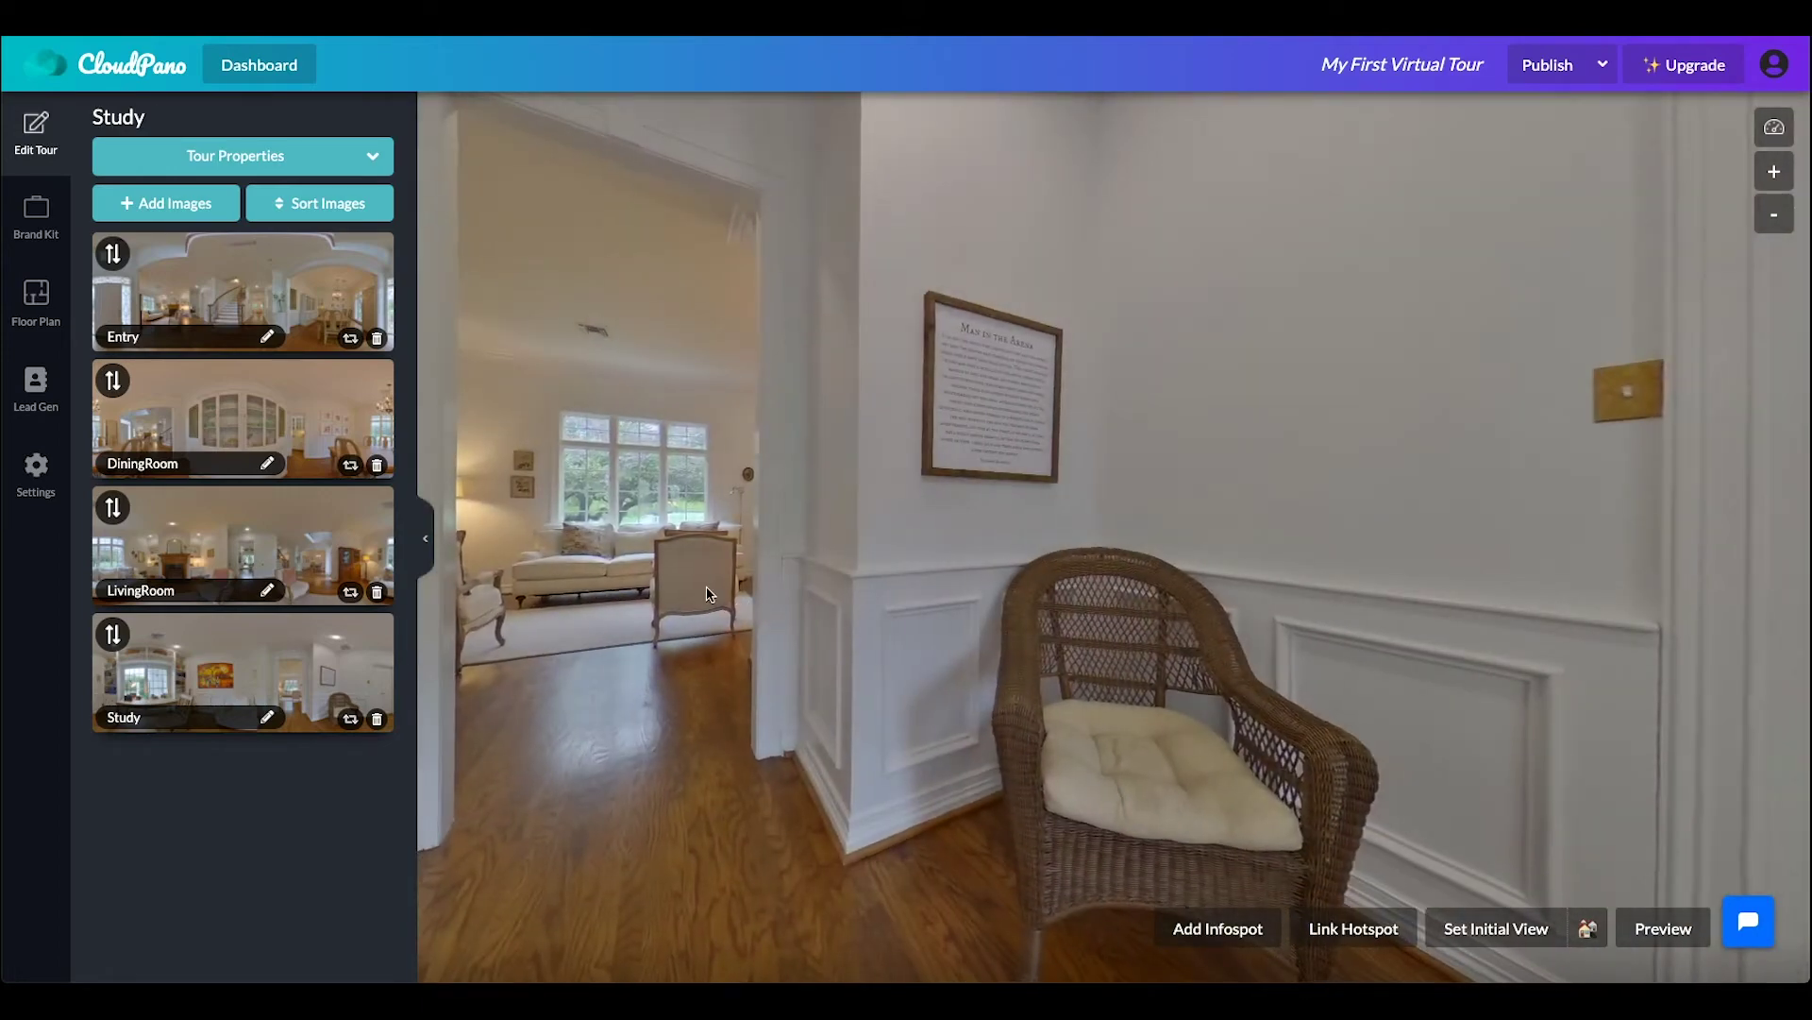
left_click_drag(1236, 563, 712, 482)
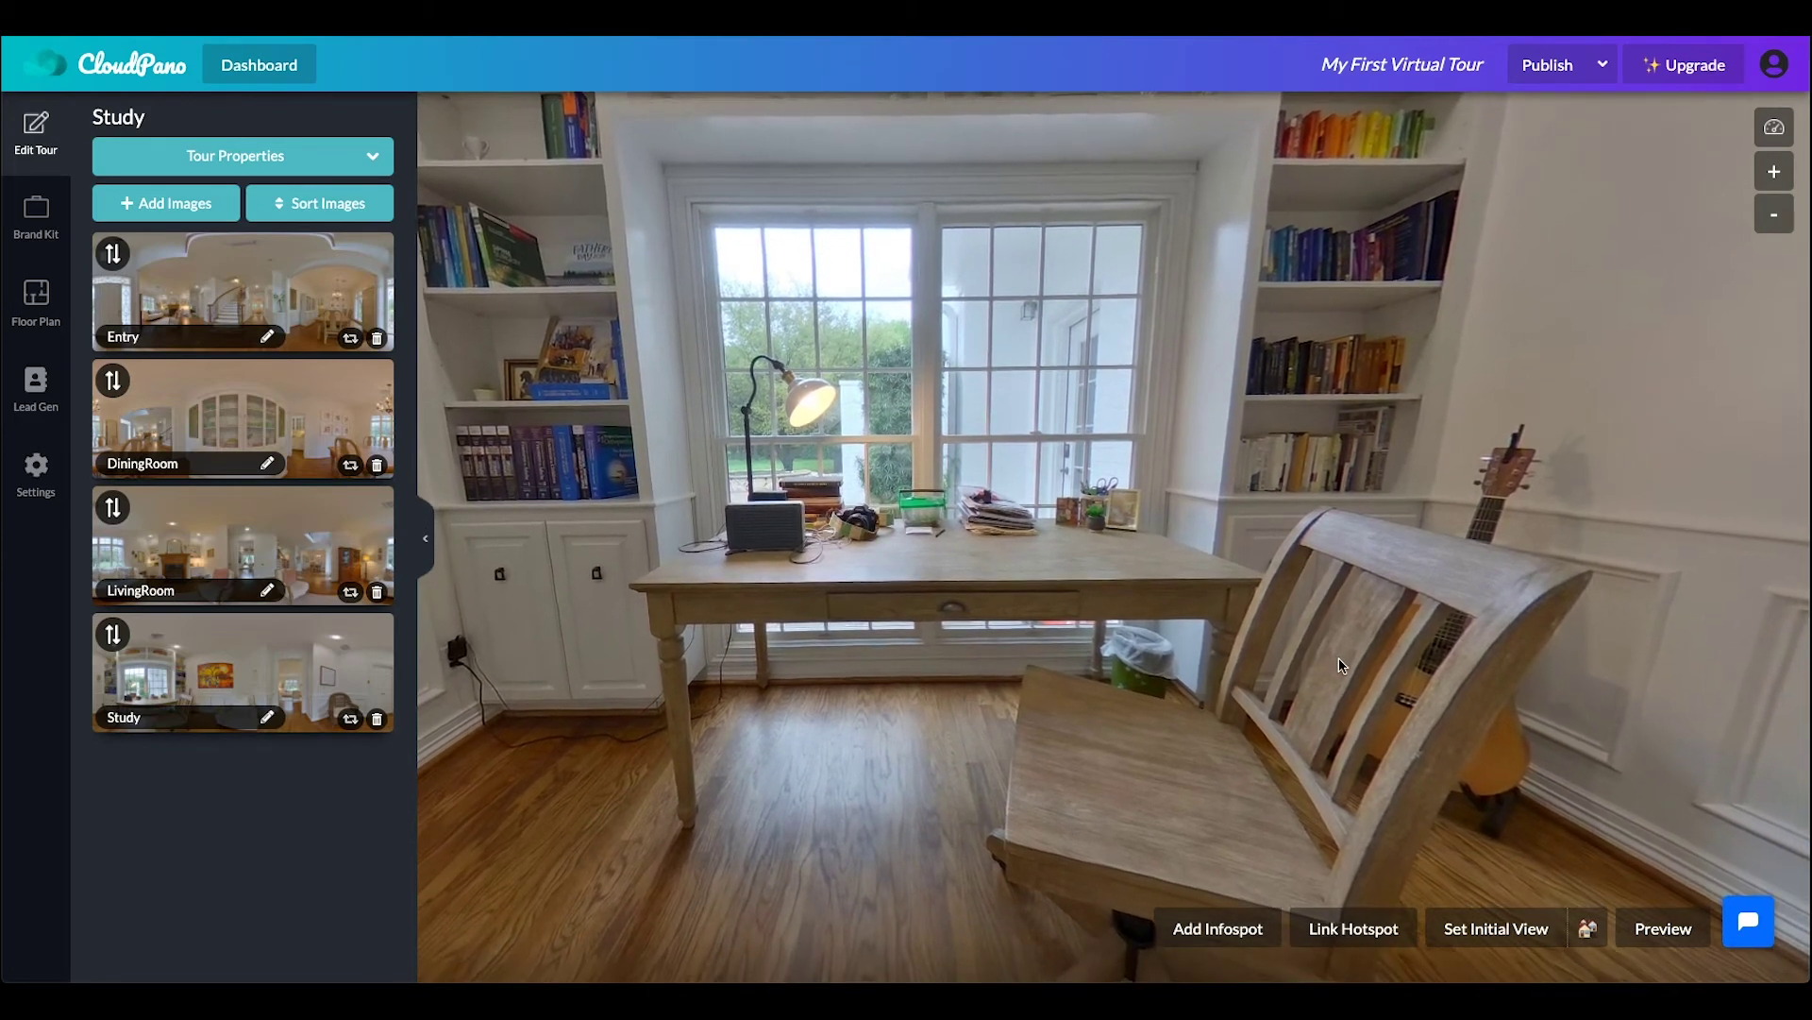
left_click(1518, 925)
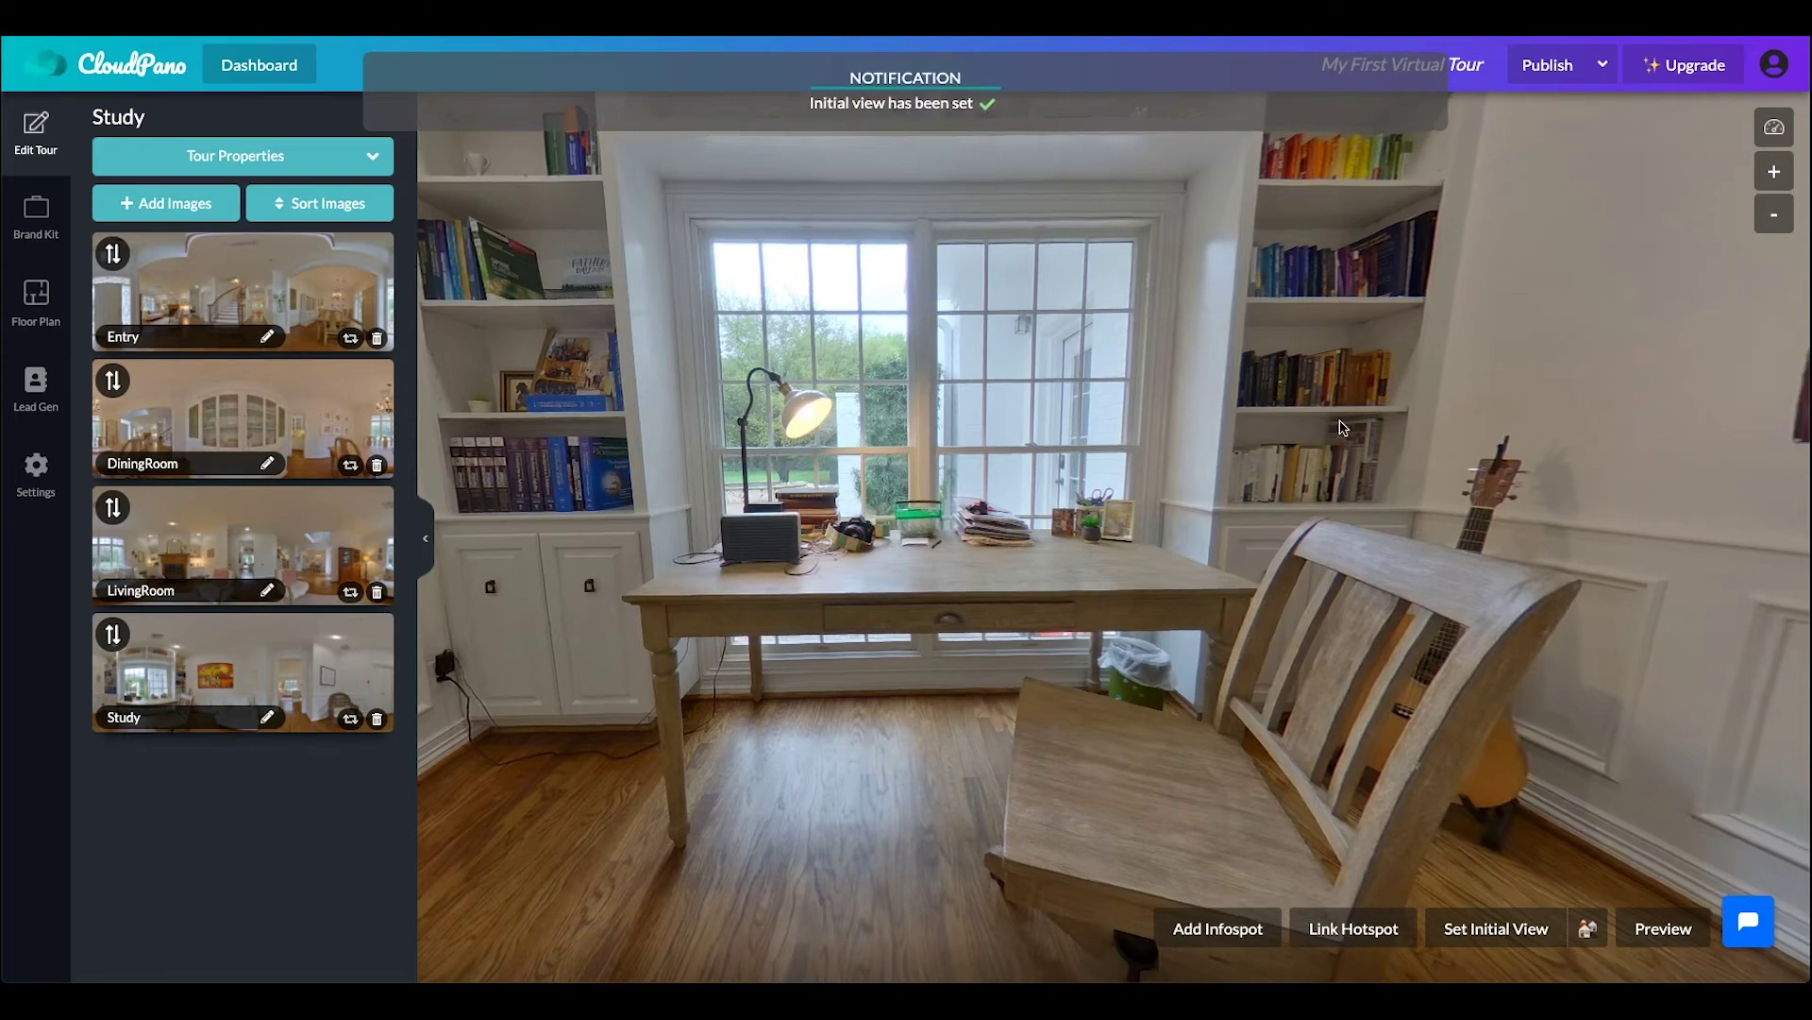
Add a link hotspot in the Study doorway that looks into the living room and link it to the LivingRoom image.
left_click_drag(1490, 422, 837, 427)
left_click_drag(1386, 519, 1051, 542)
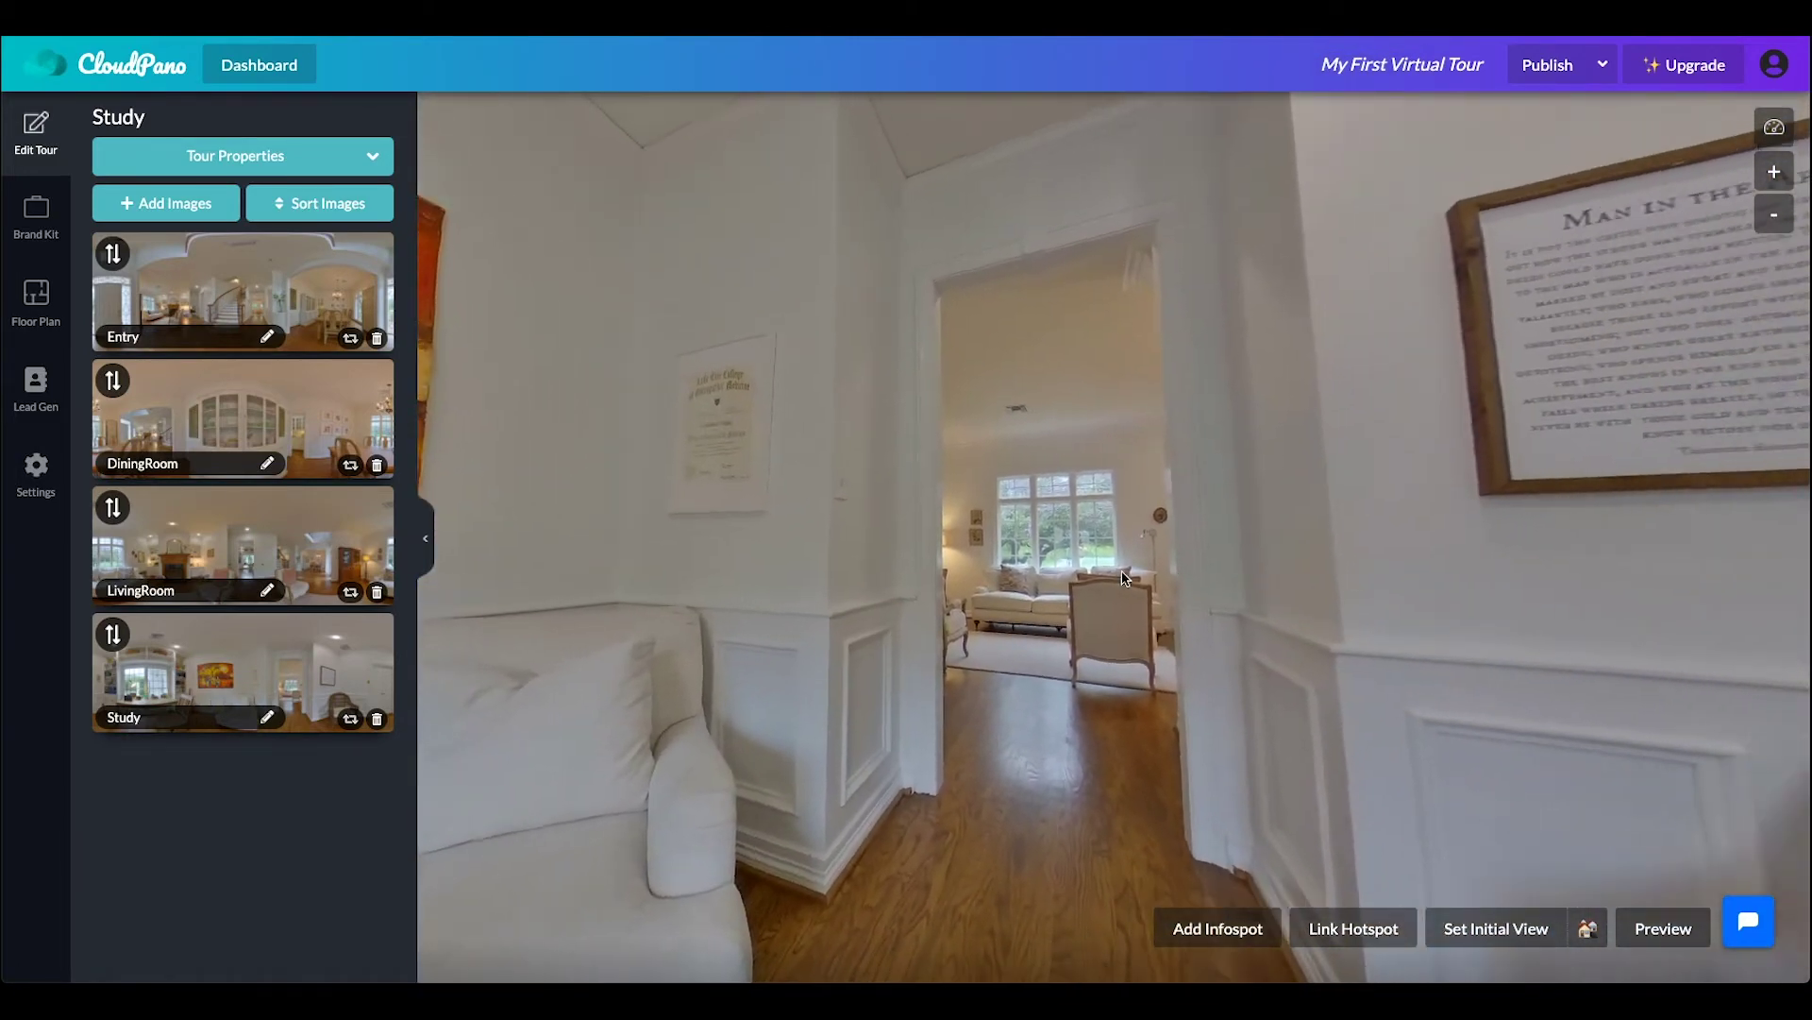
left_click_drag(1124, 578, 748, 514)
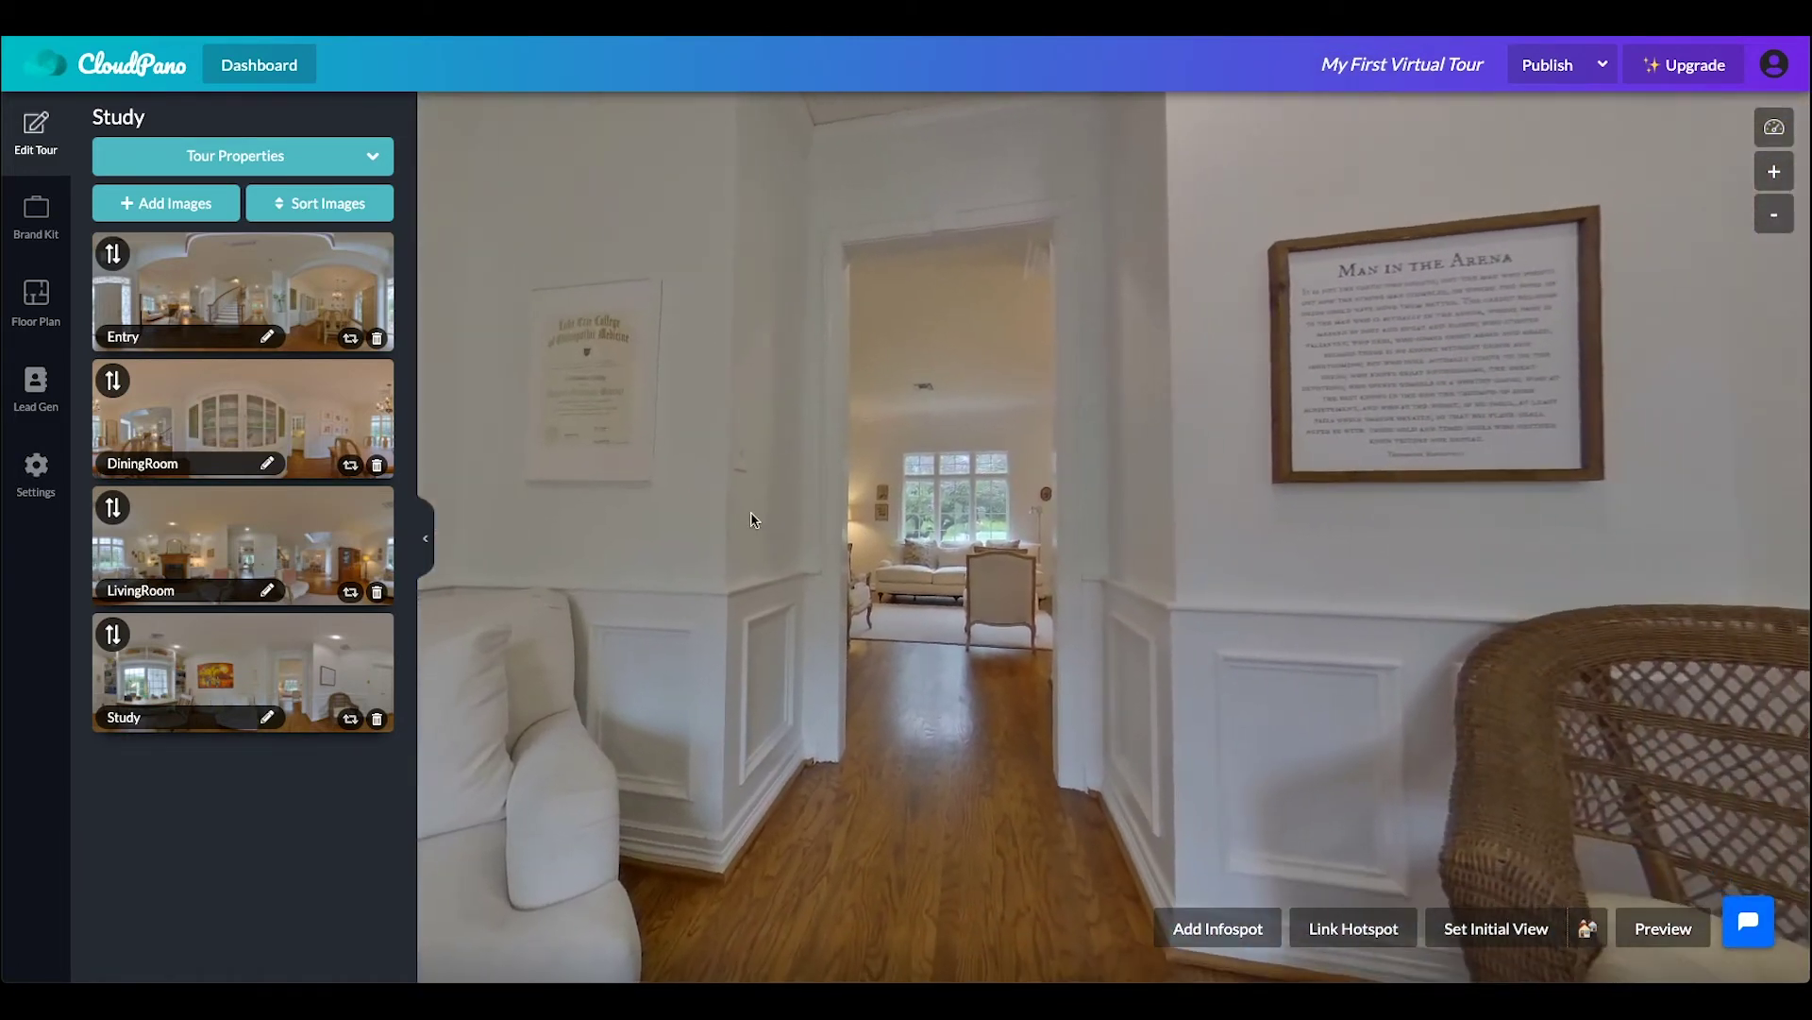
left_click(1355, 930)
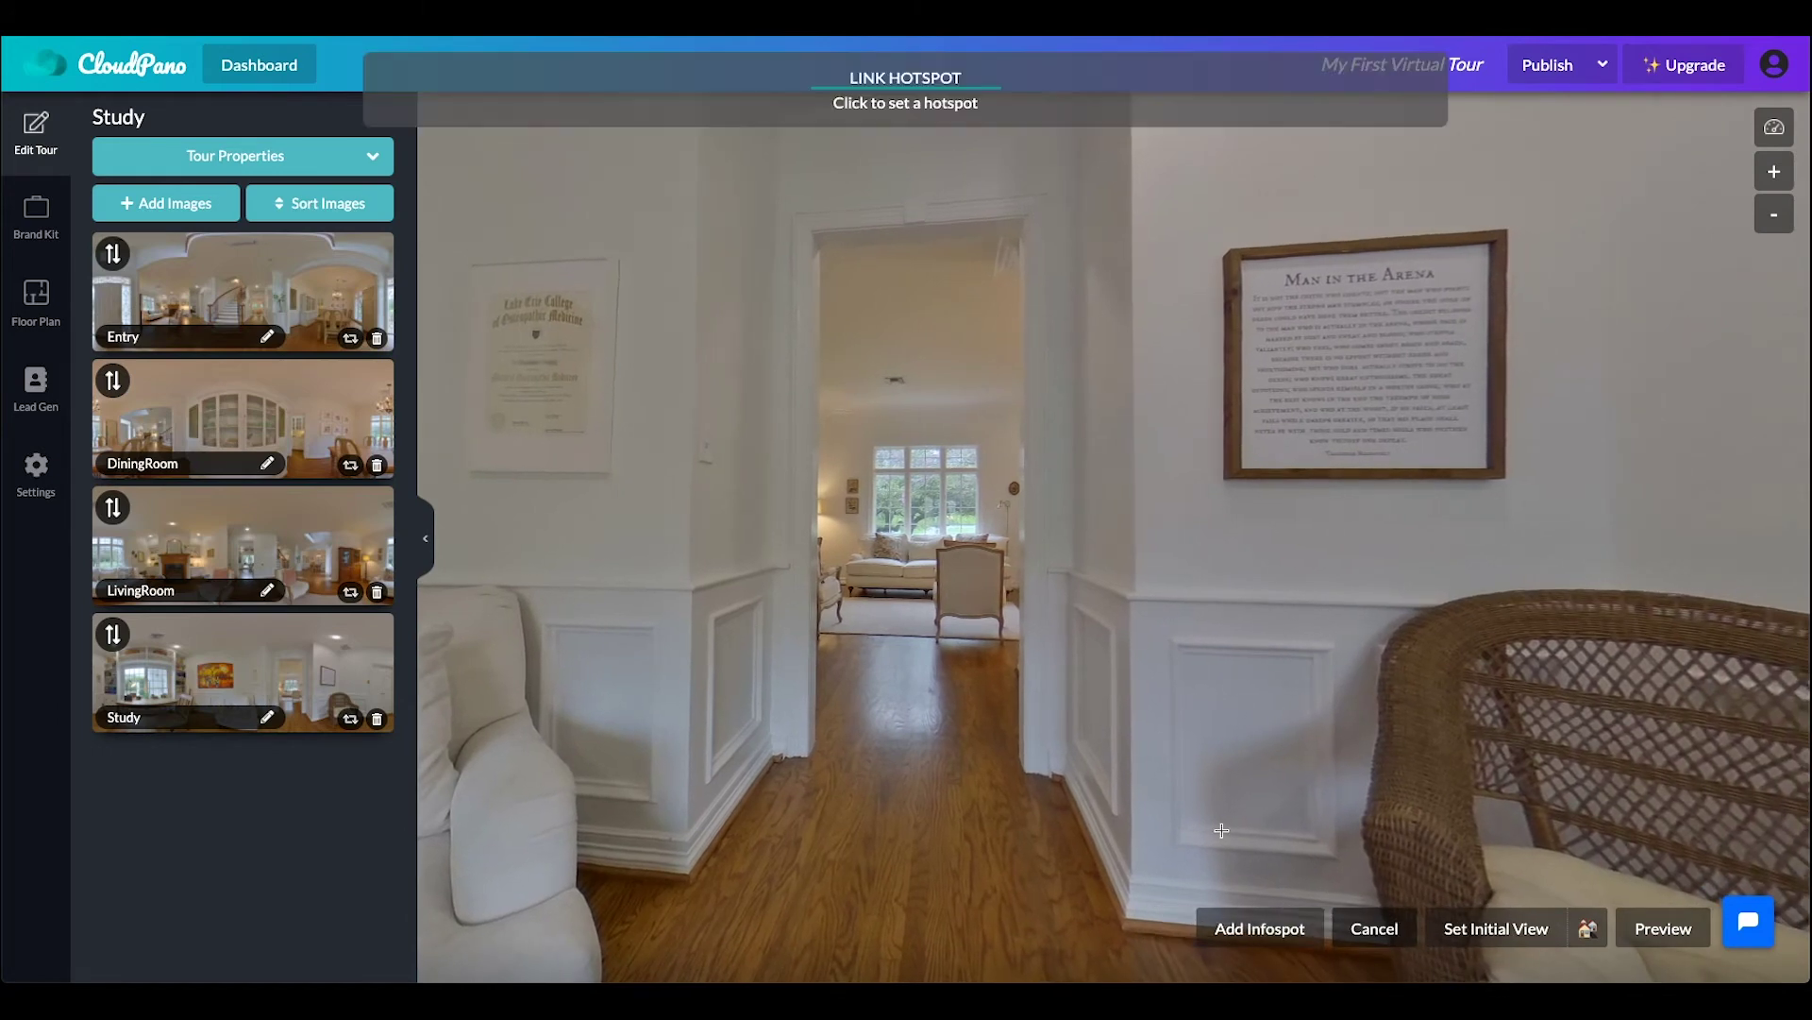
left_click(914, 531)
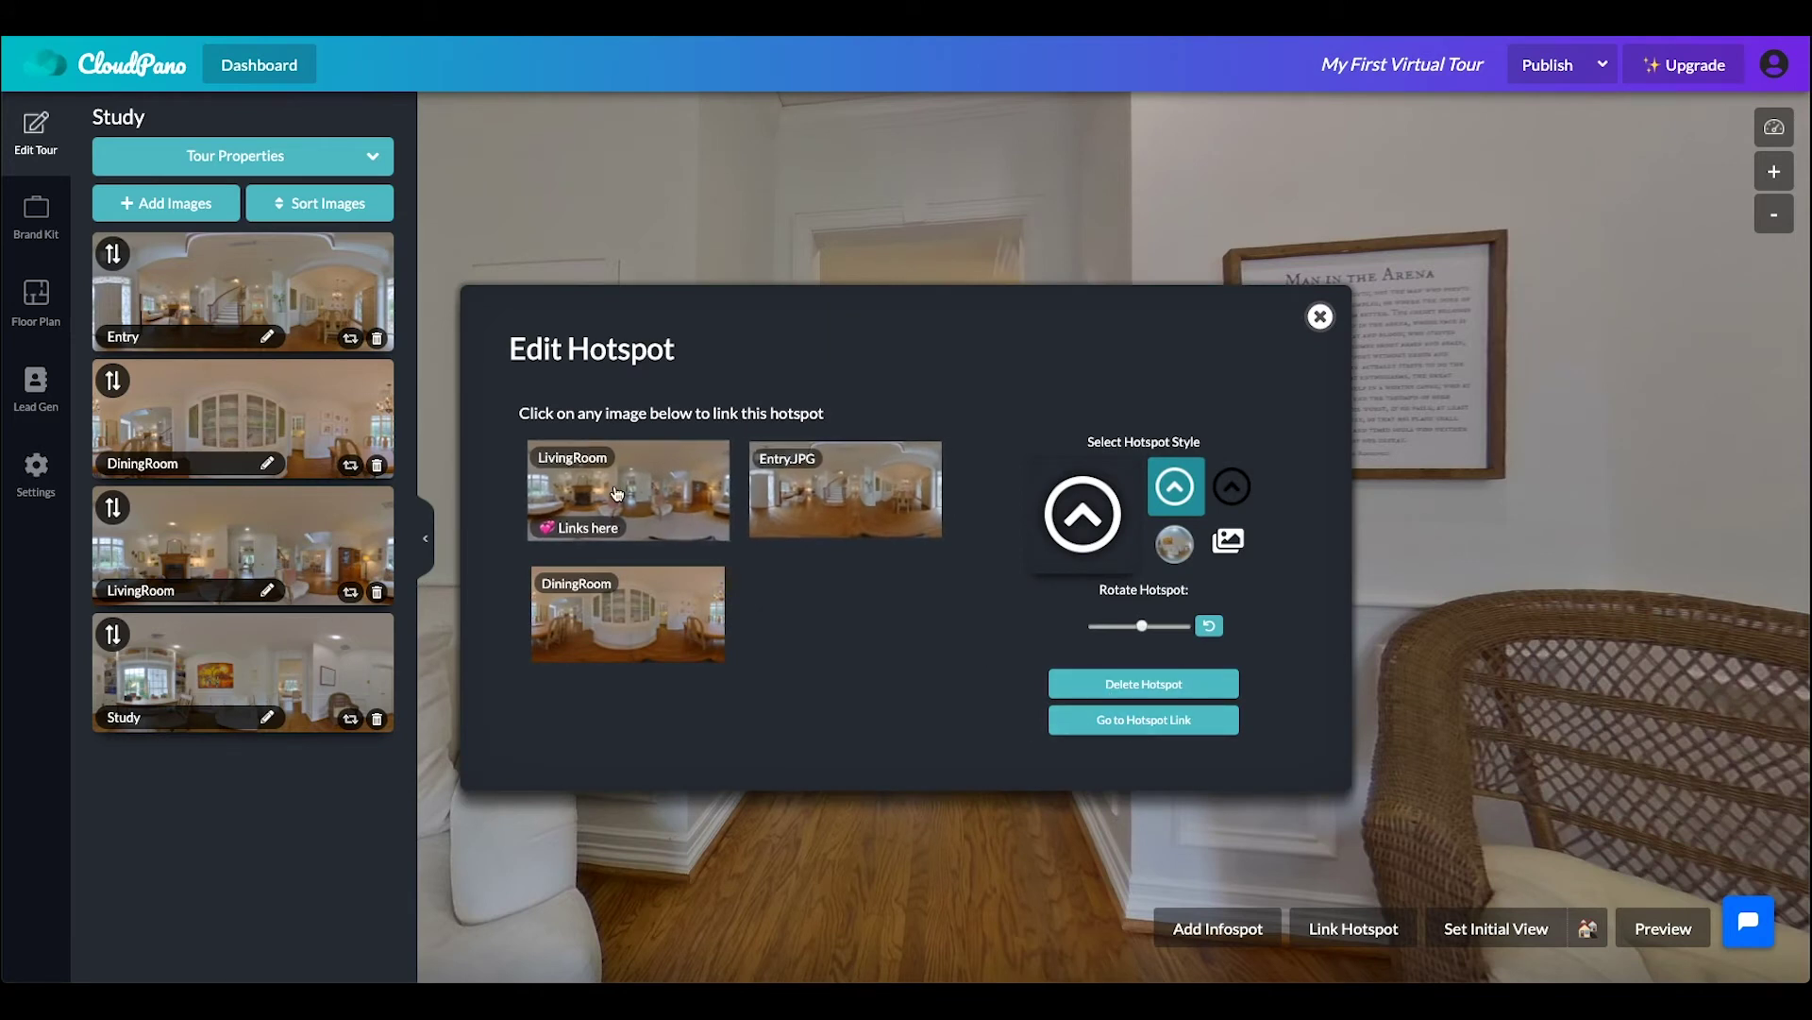
left_click(617, 493)
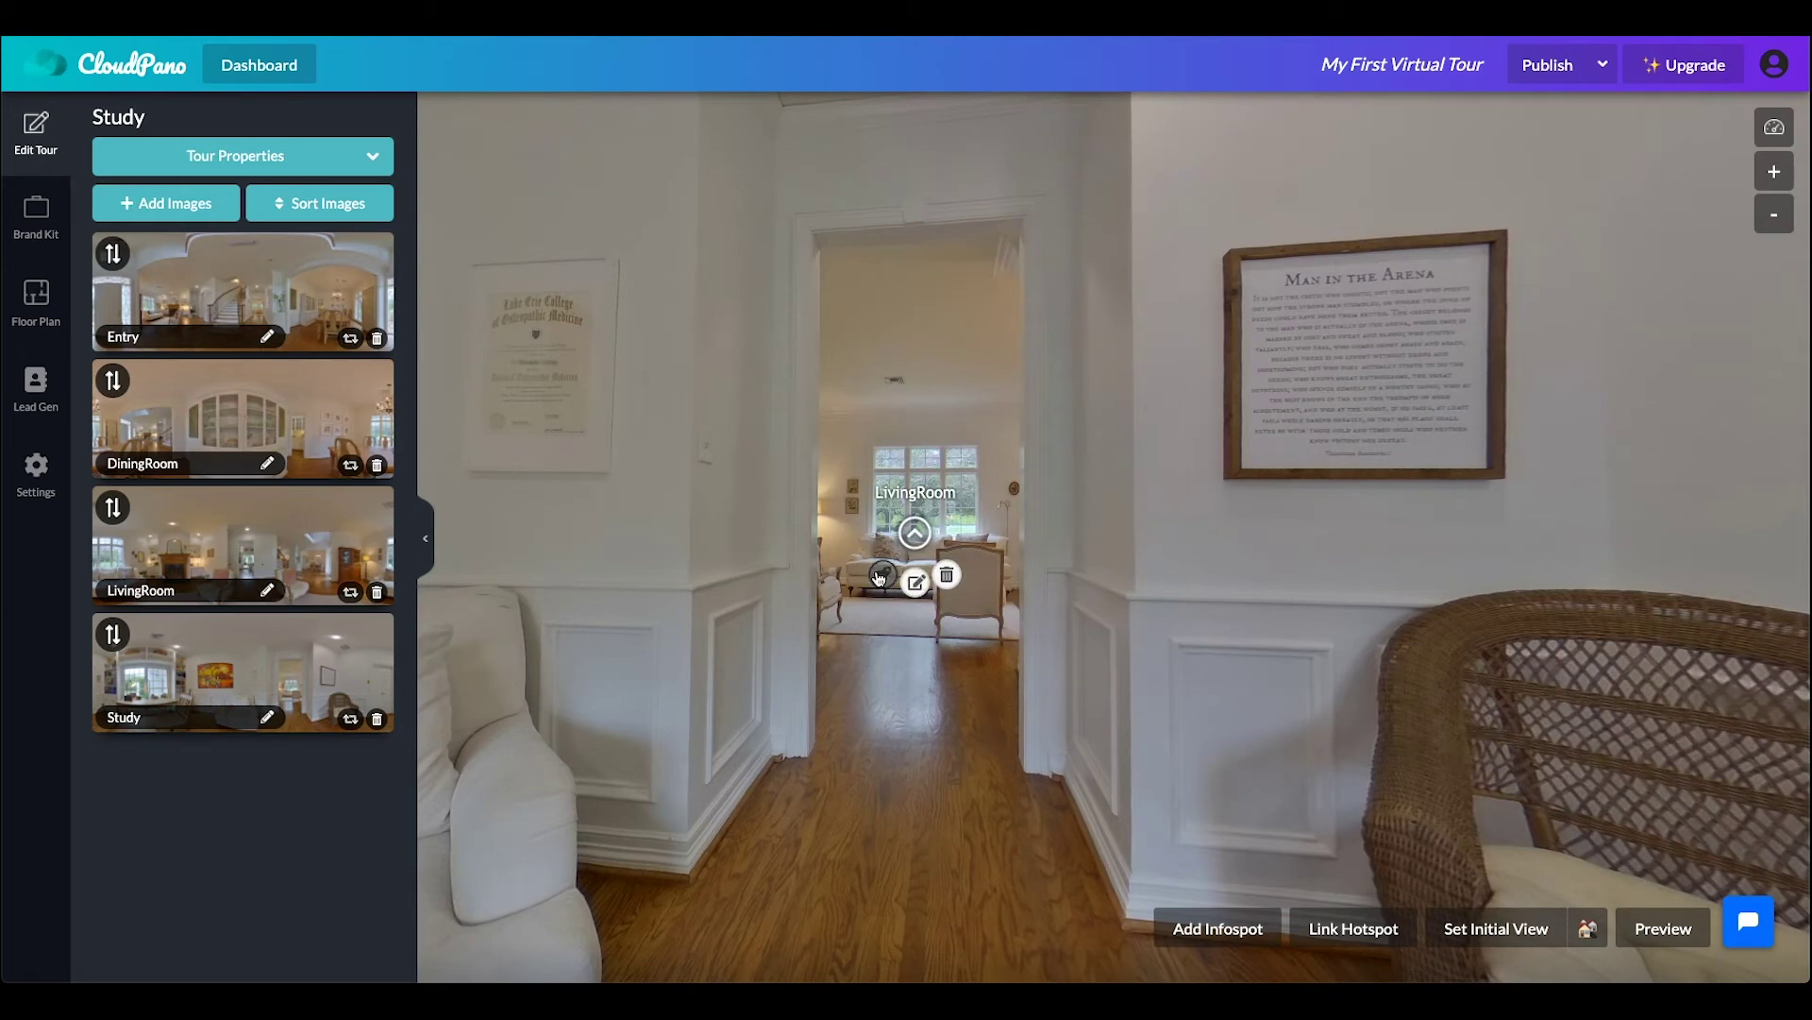
Follow the hotspot to LivingRoom and set its initial view when coming from Study to face the sofa and window.
left_click(880, 570)
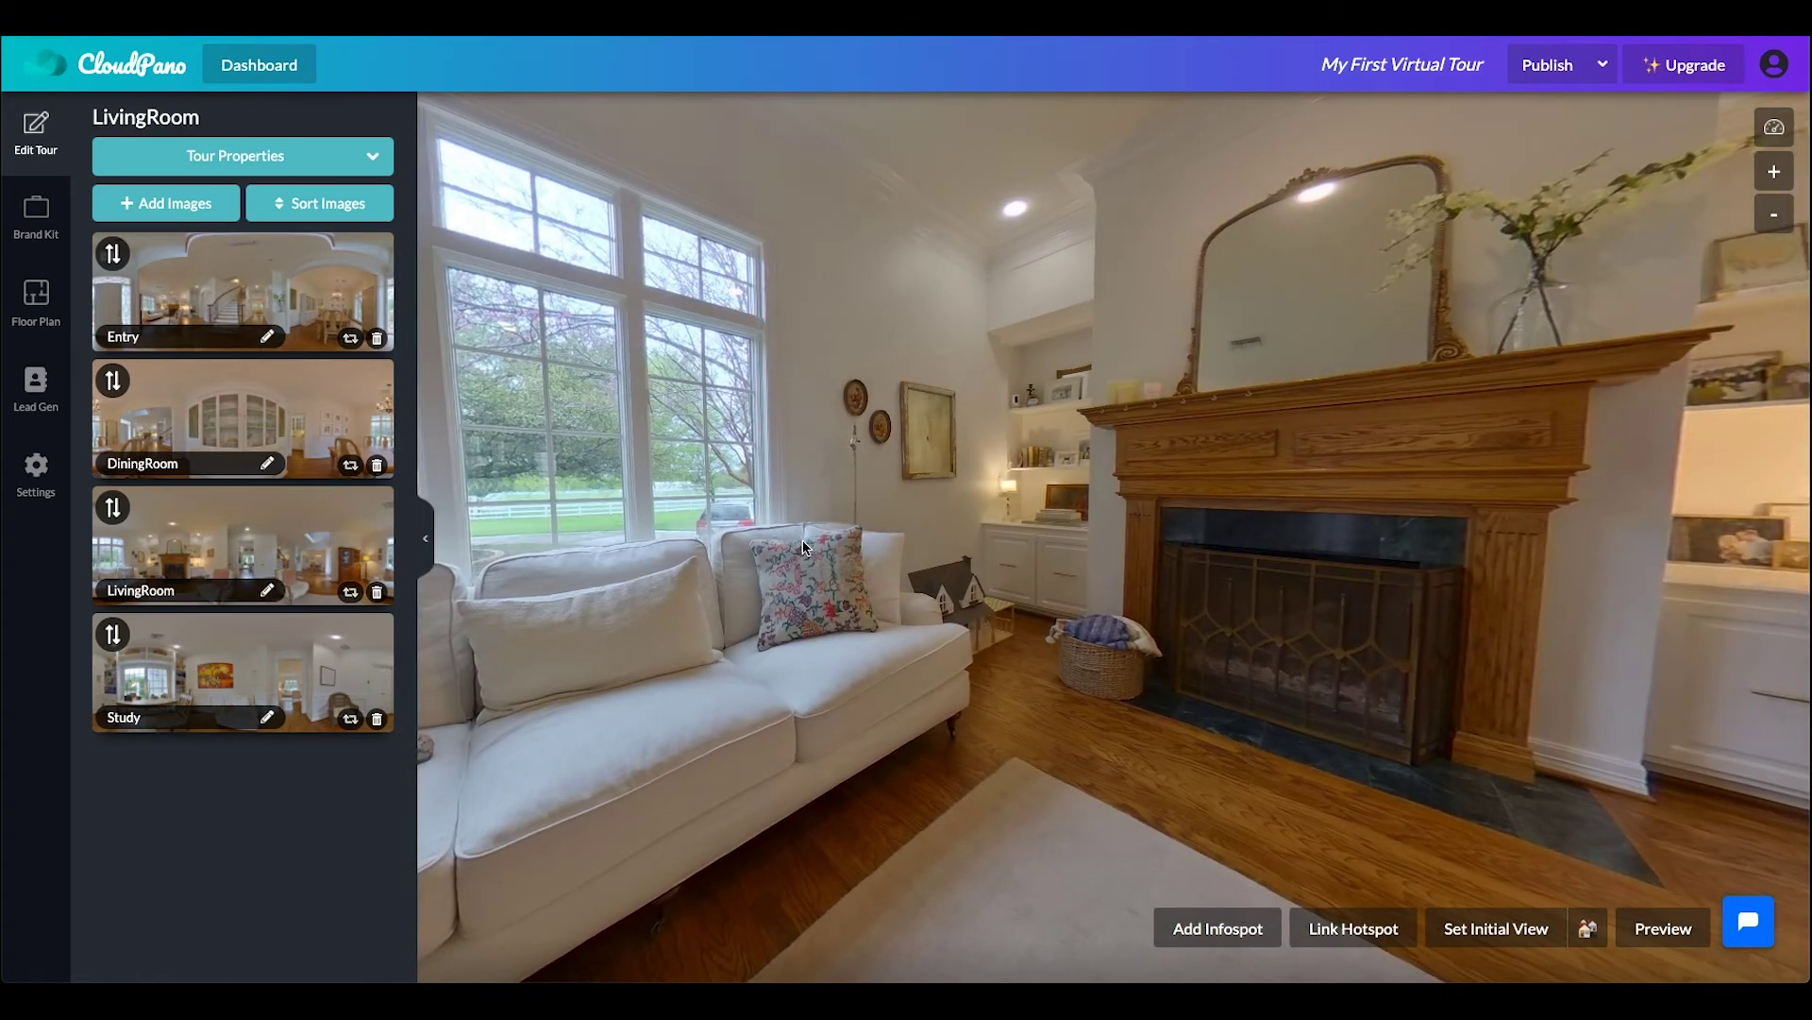
left_click_drag(1275, 518, 1325, 513)
left_click_drag(932, 484, 1181, 315)
left_click_drag(1251, 456, 1423, 494)
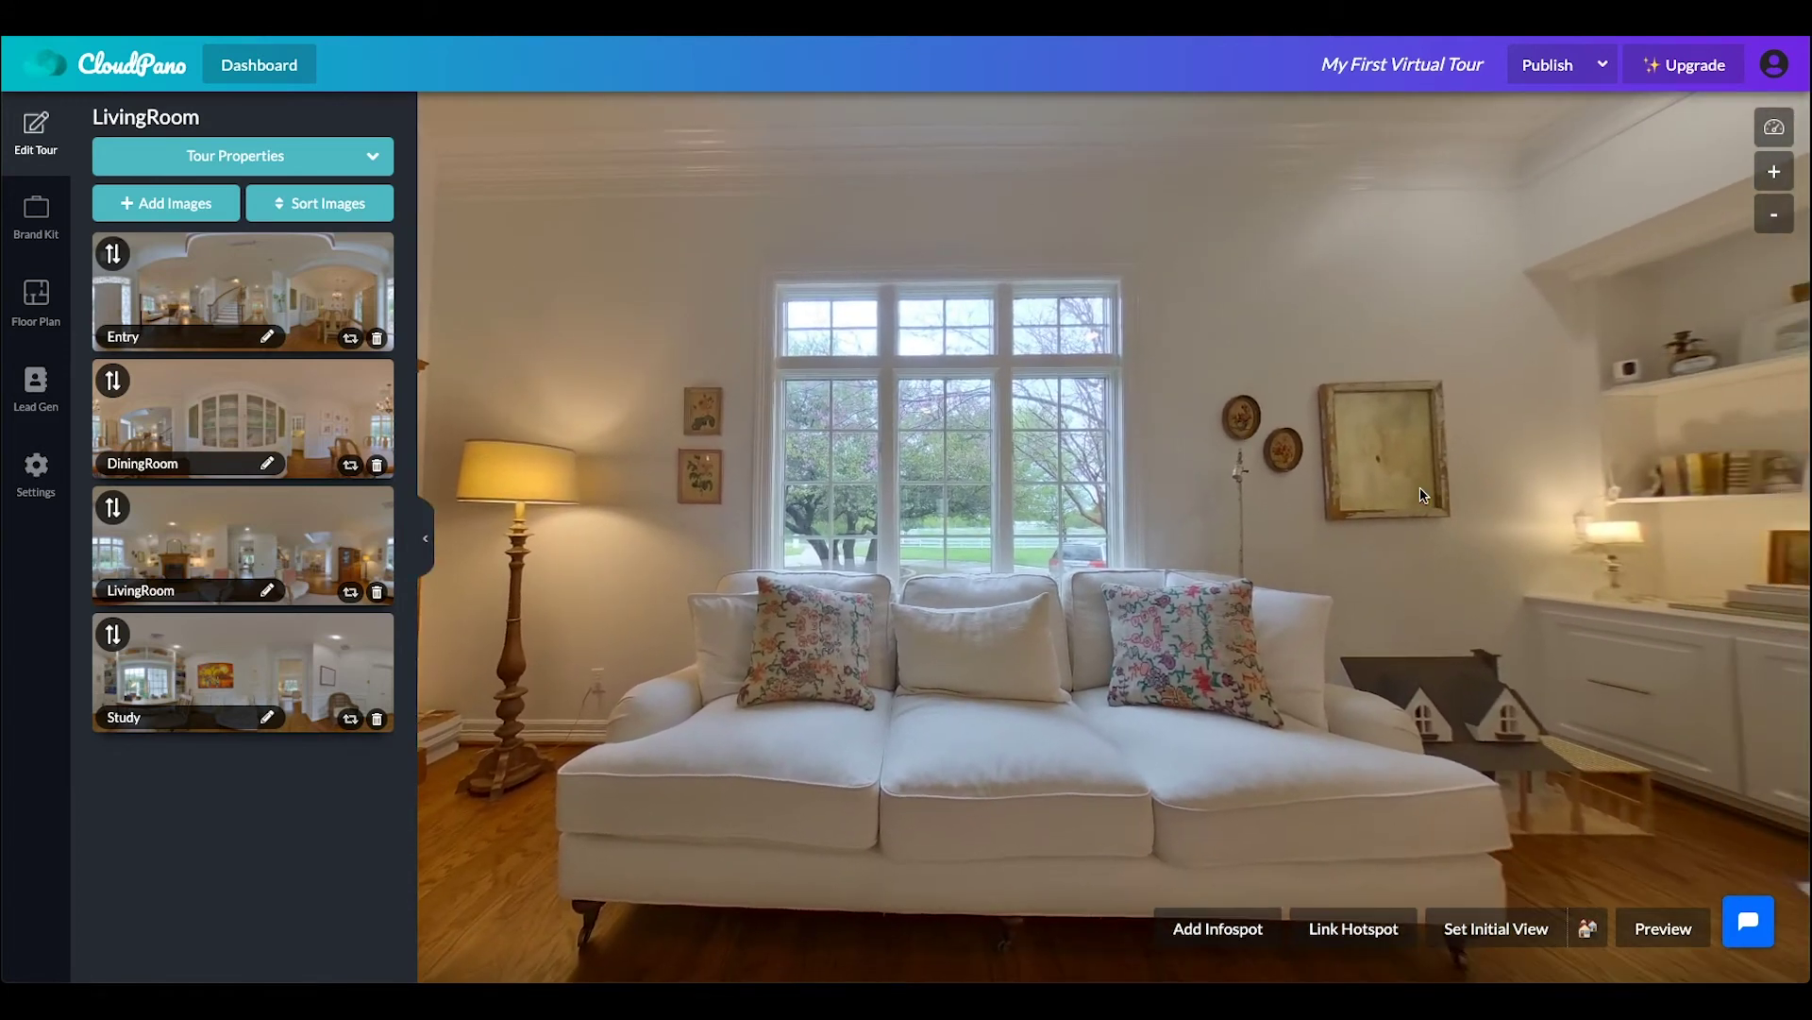
left_click(1585, 931)
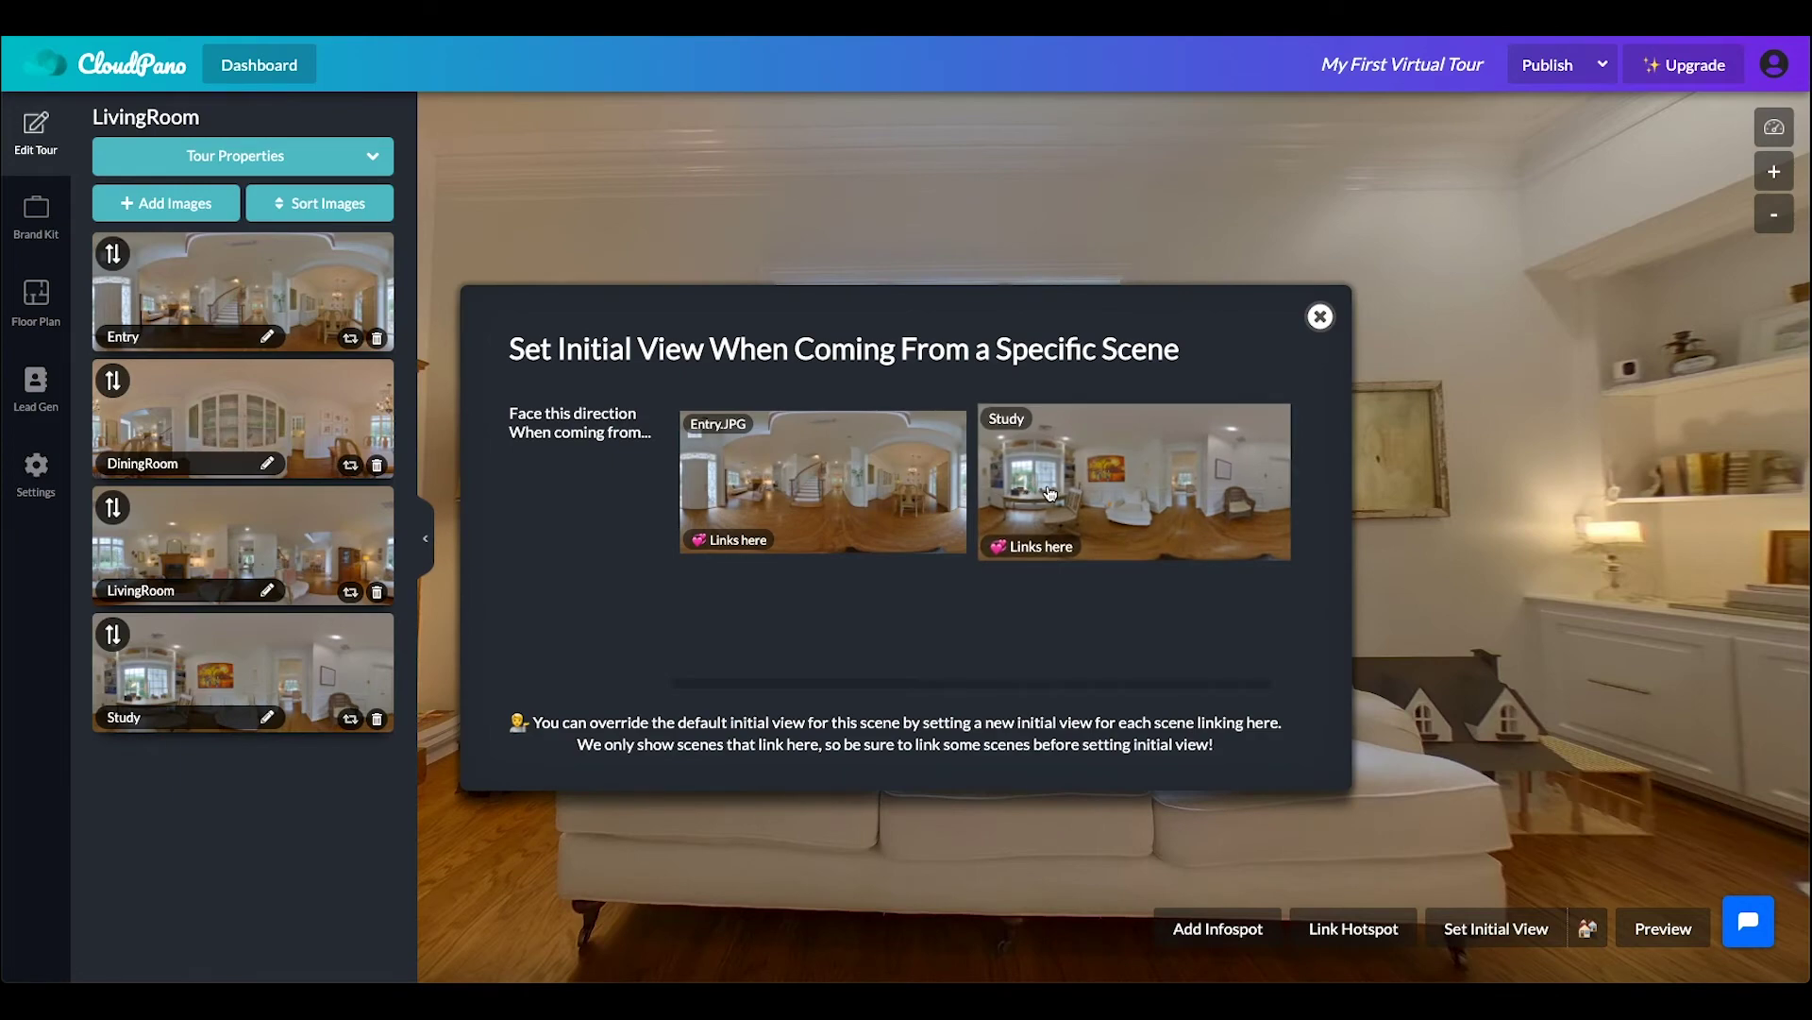
left_click(1050, 493)
Add a link hotspot in the LivingRoom scene toward the dining area and link it to the Entry image.
left_click_drag(793, 620, 1137, 672)
left_click_drag(869, 552, 1300, 666)
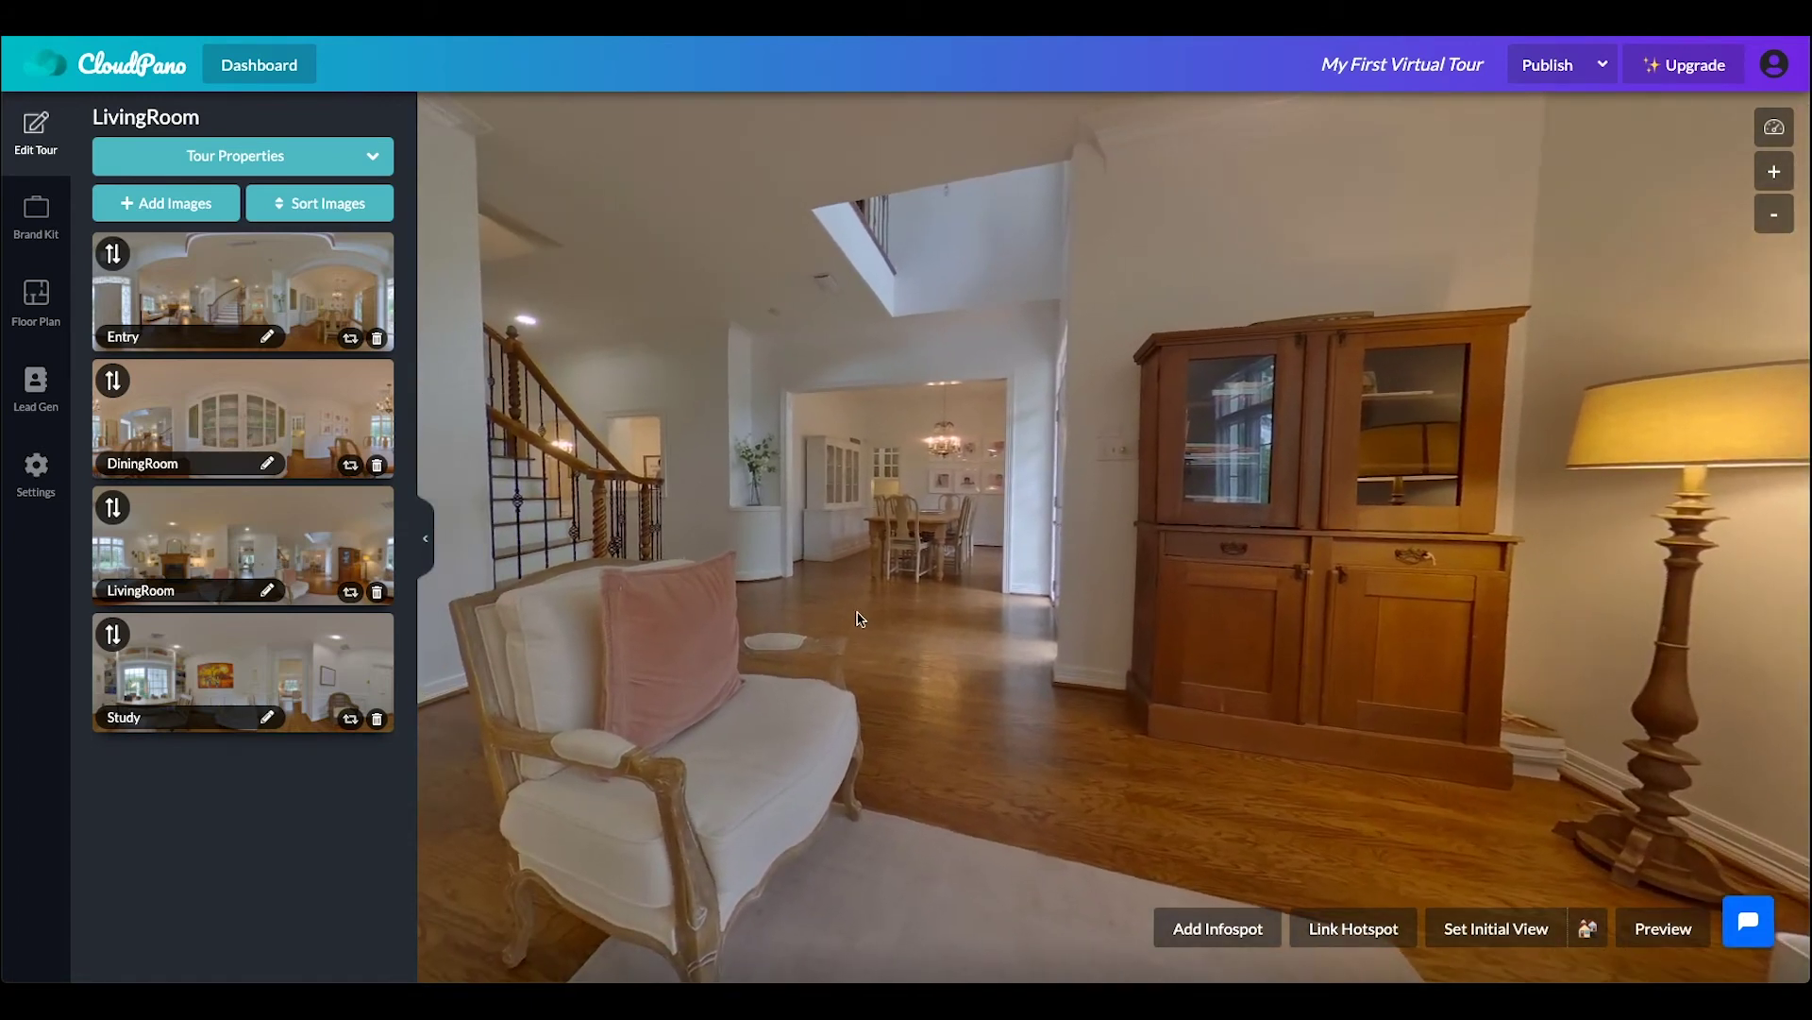
left_click(1355, 930)
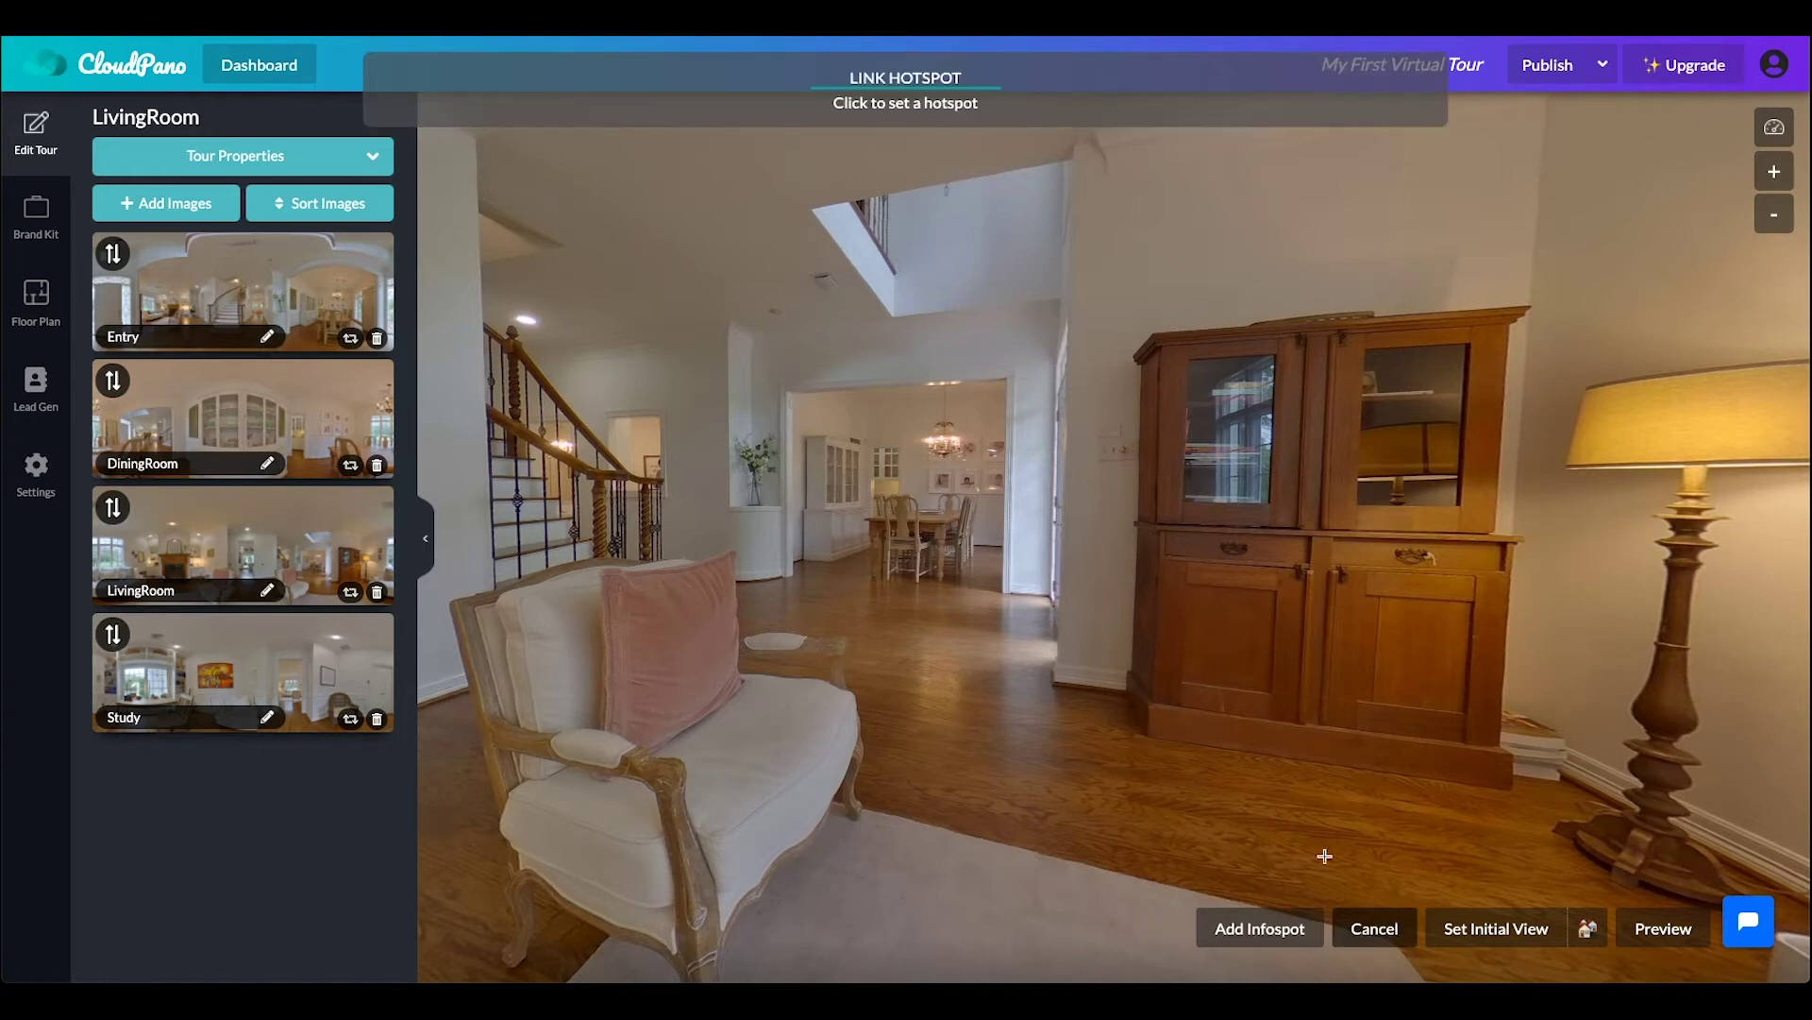
left_click(951, 526)
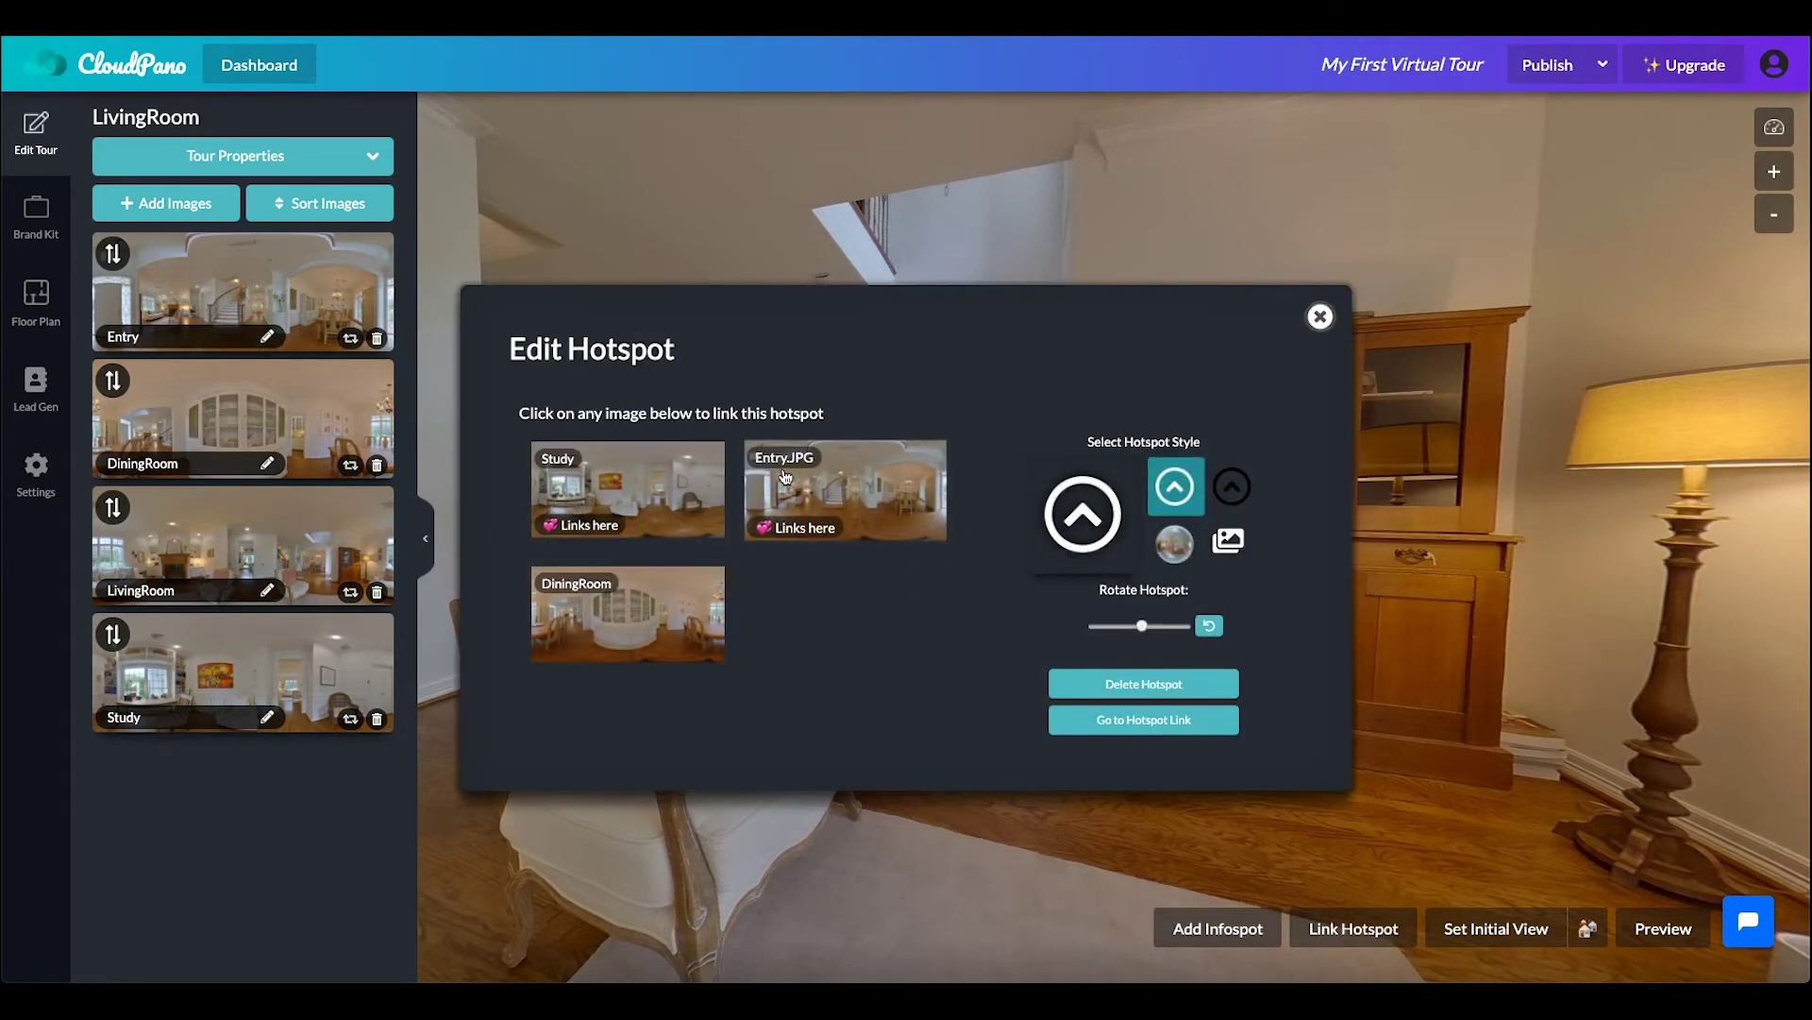
left_click(845, 491)
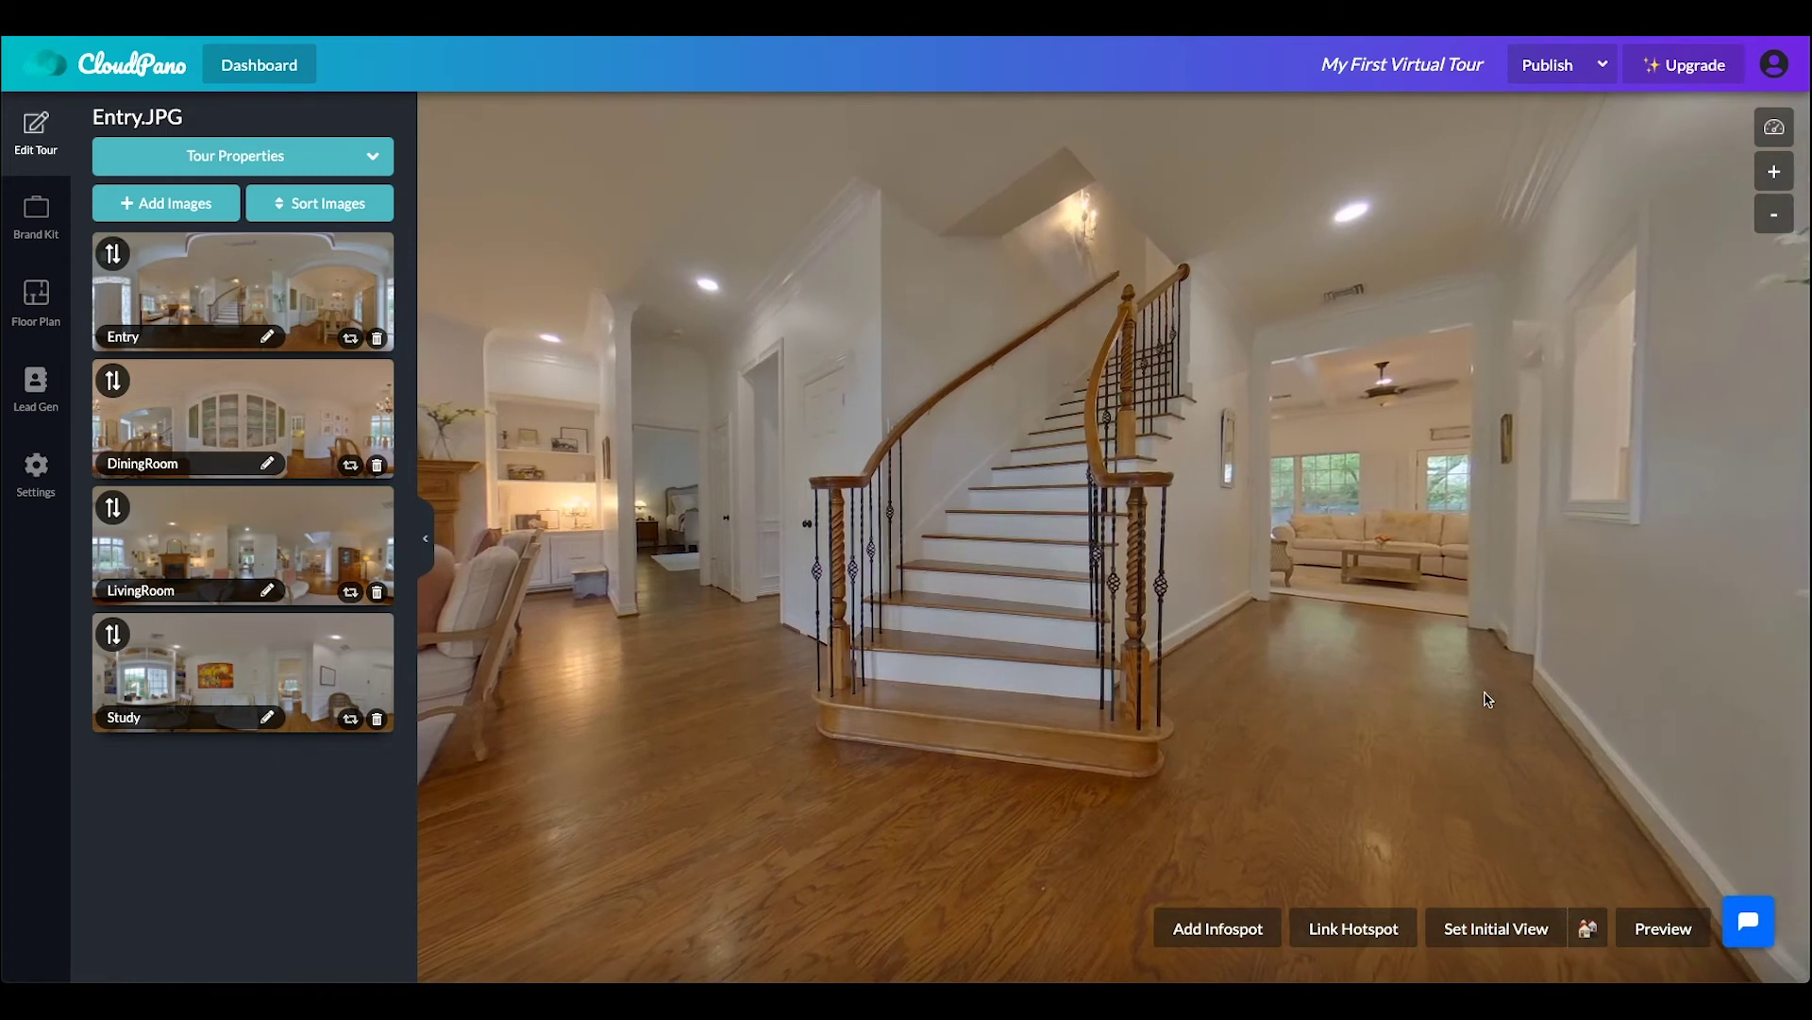
Turn the Entry scene toward the dining table and open its initial view settings for arrivals from specific scenes.
left_click_drag(1489, 700, 645, 554)
left_click_drag(1288, 552, 816, 557)
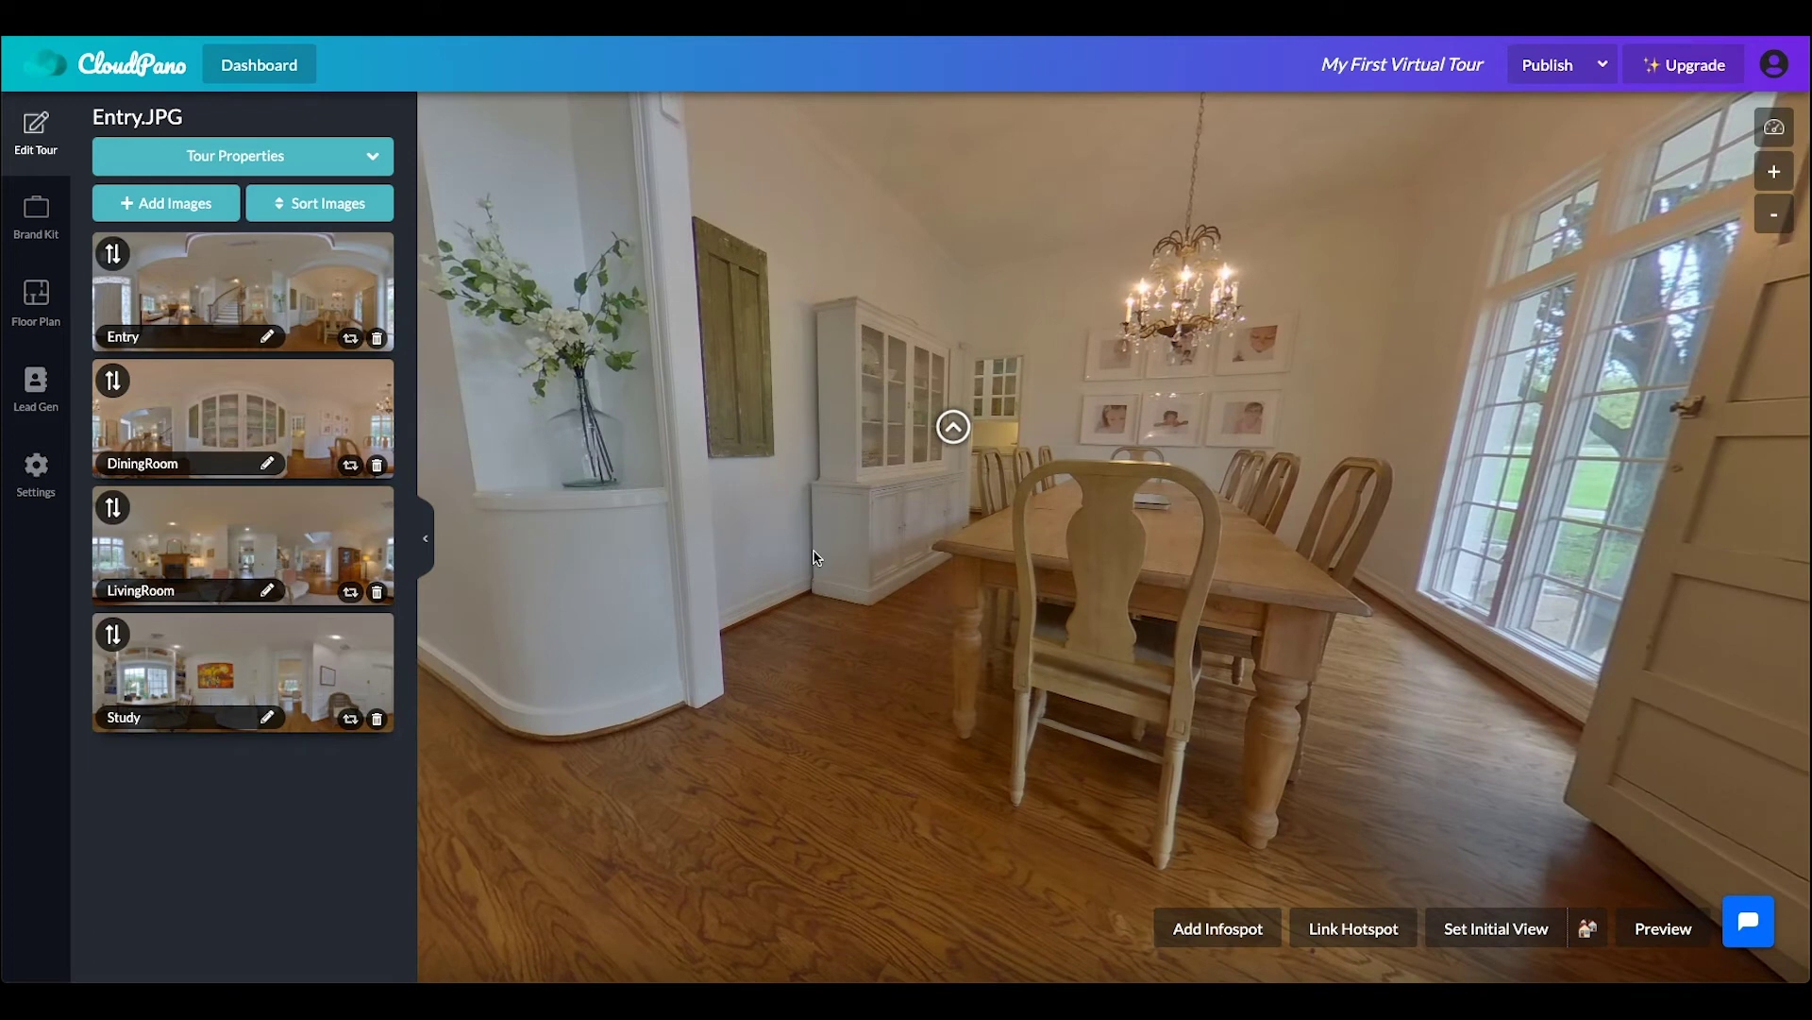
left_click(1588, 930)
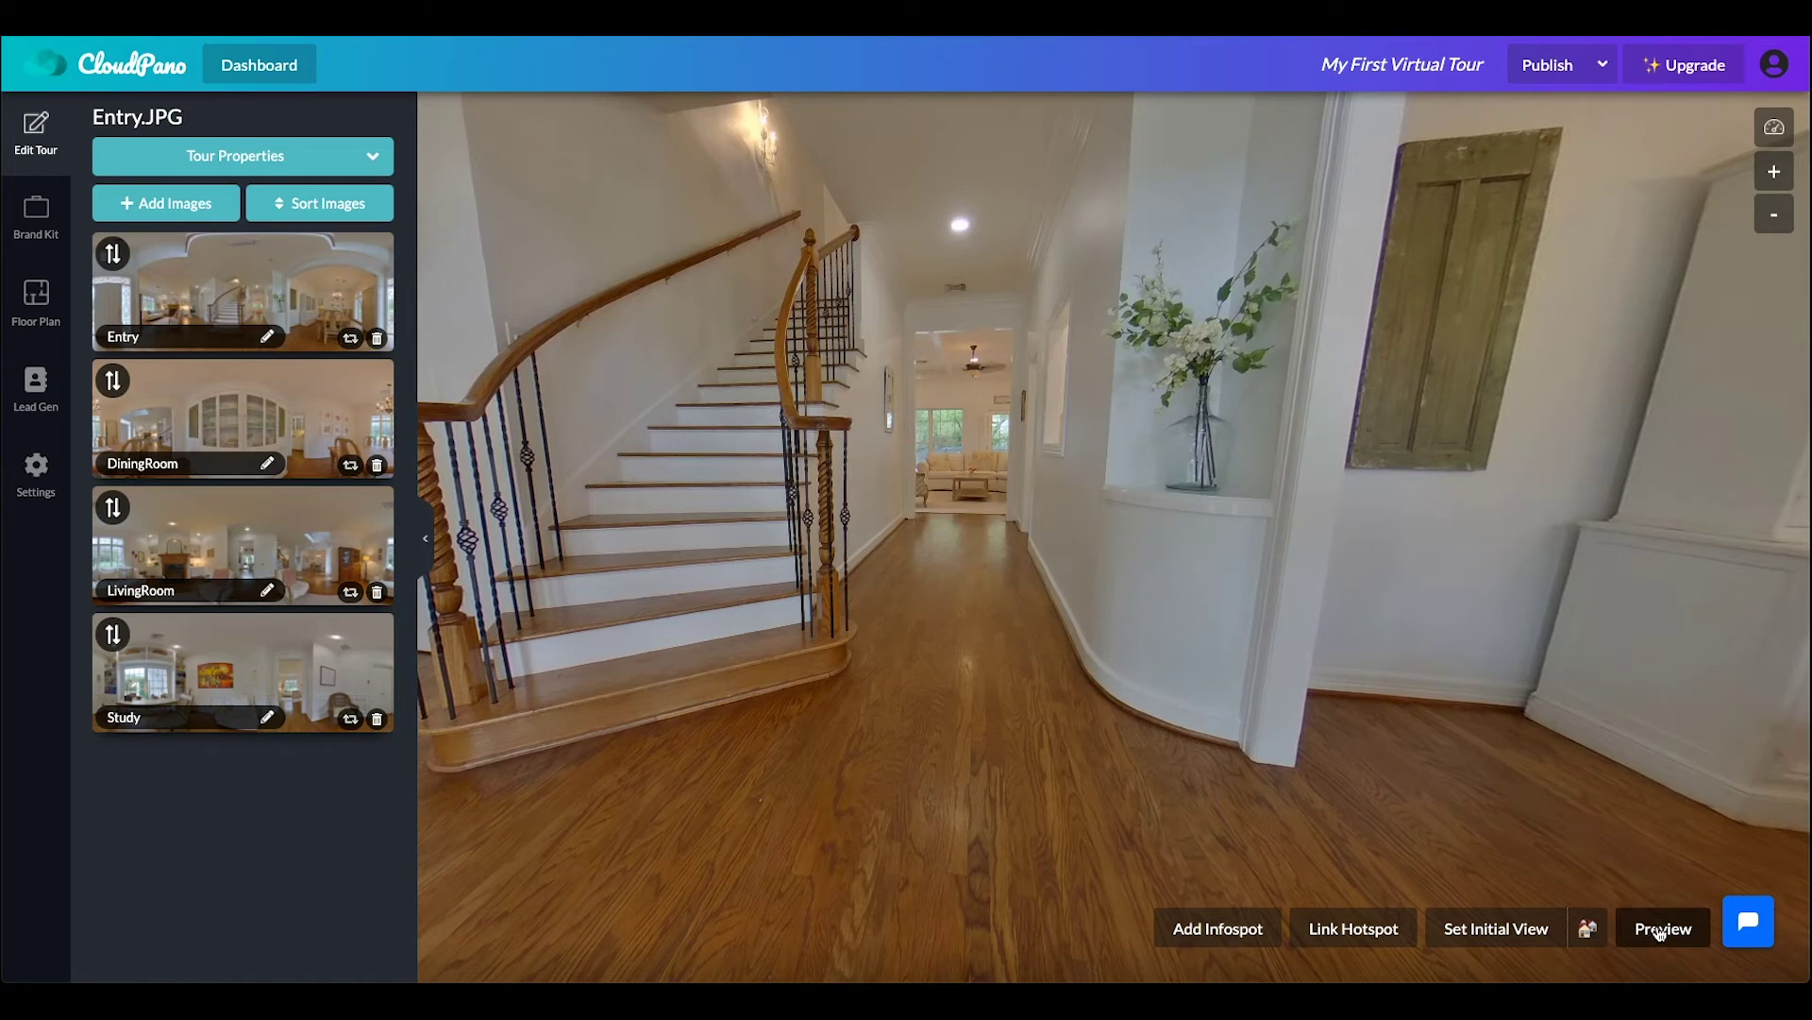
Preview the tour and test the hotspots from Entry to DiningRoom and back to Entry.
left_click(1660, 930)
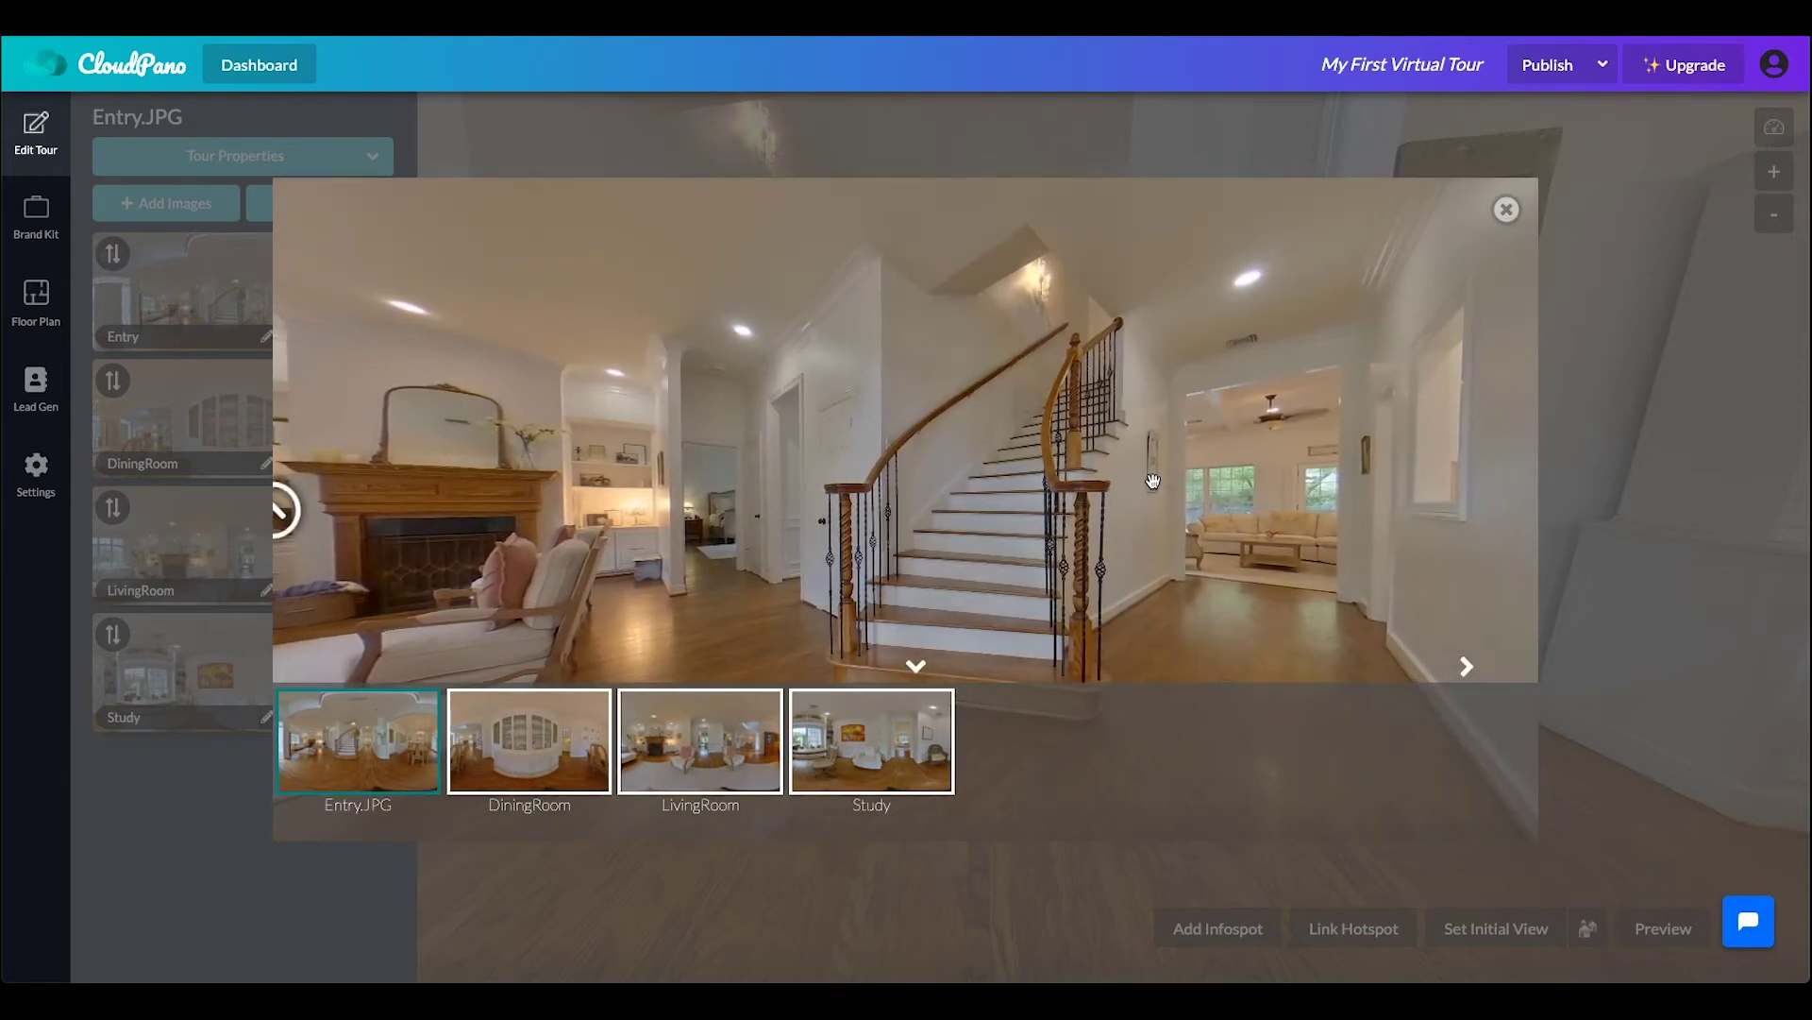
left_click_drag(1153, 481, 734, 432)
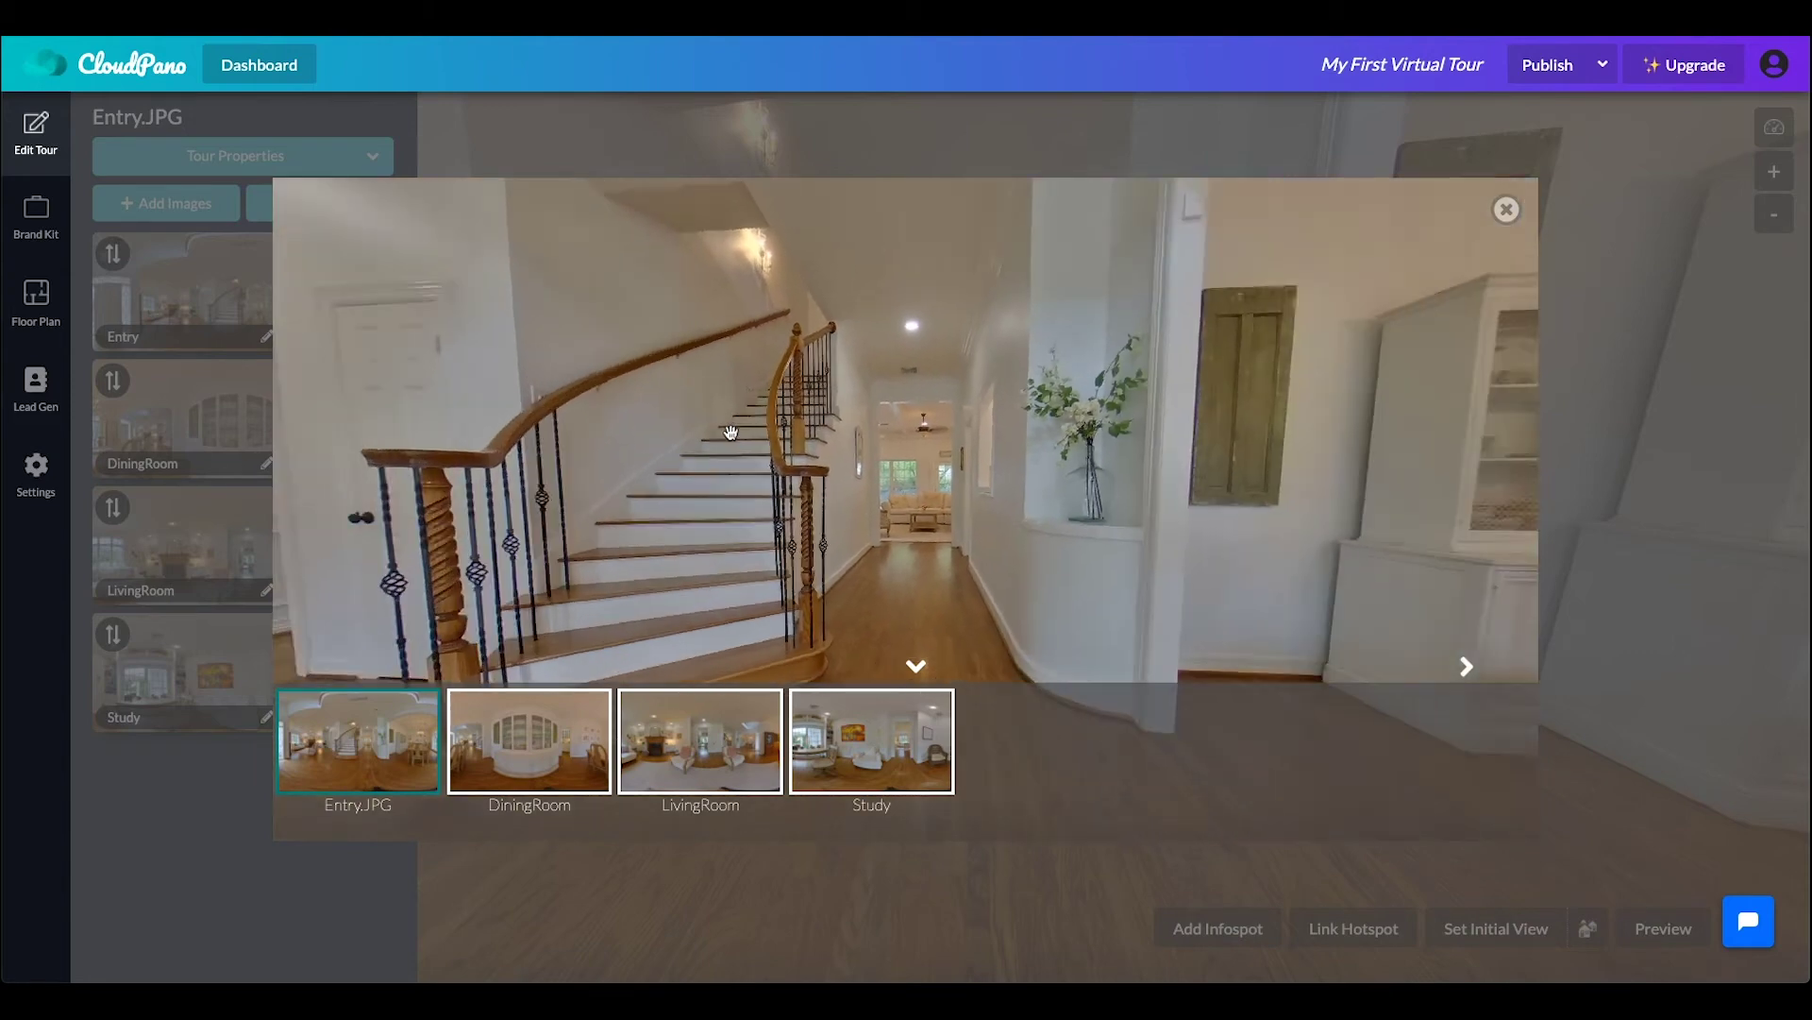
left_click_drag(1287, 437, 821, 518)
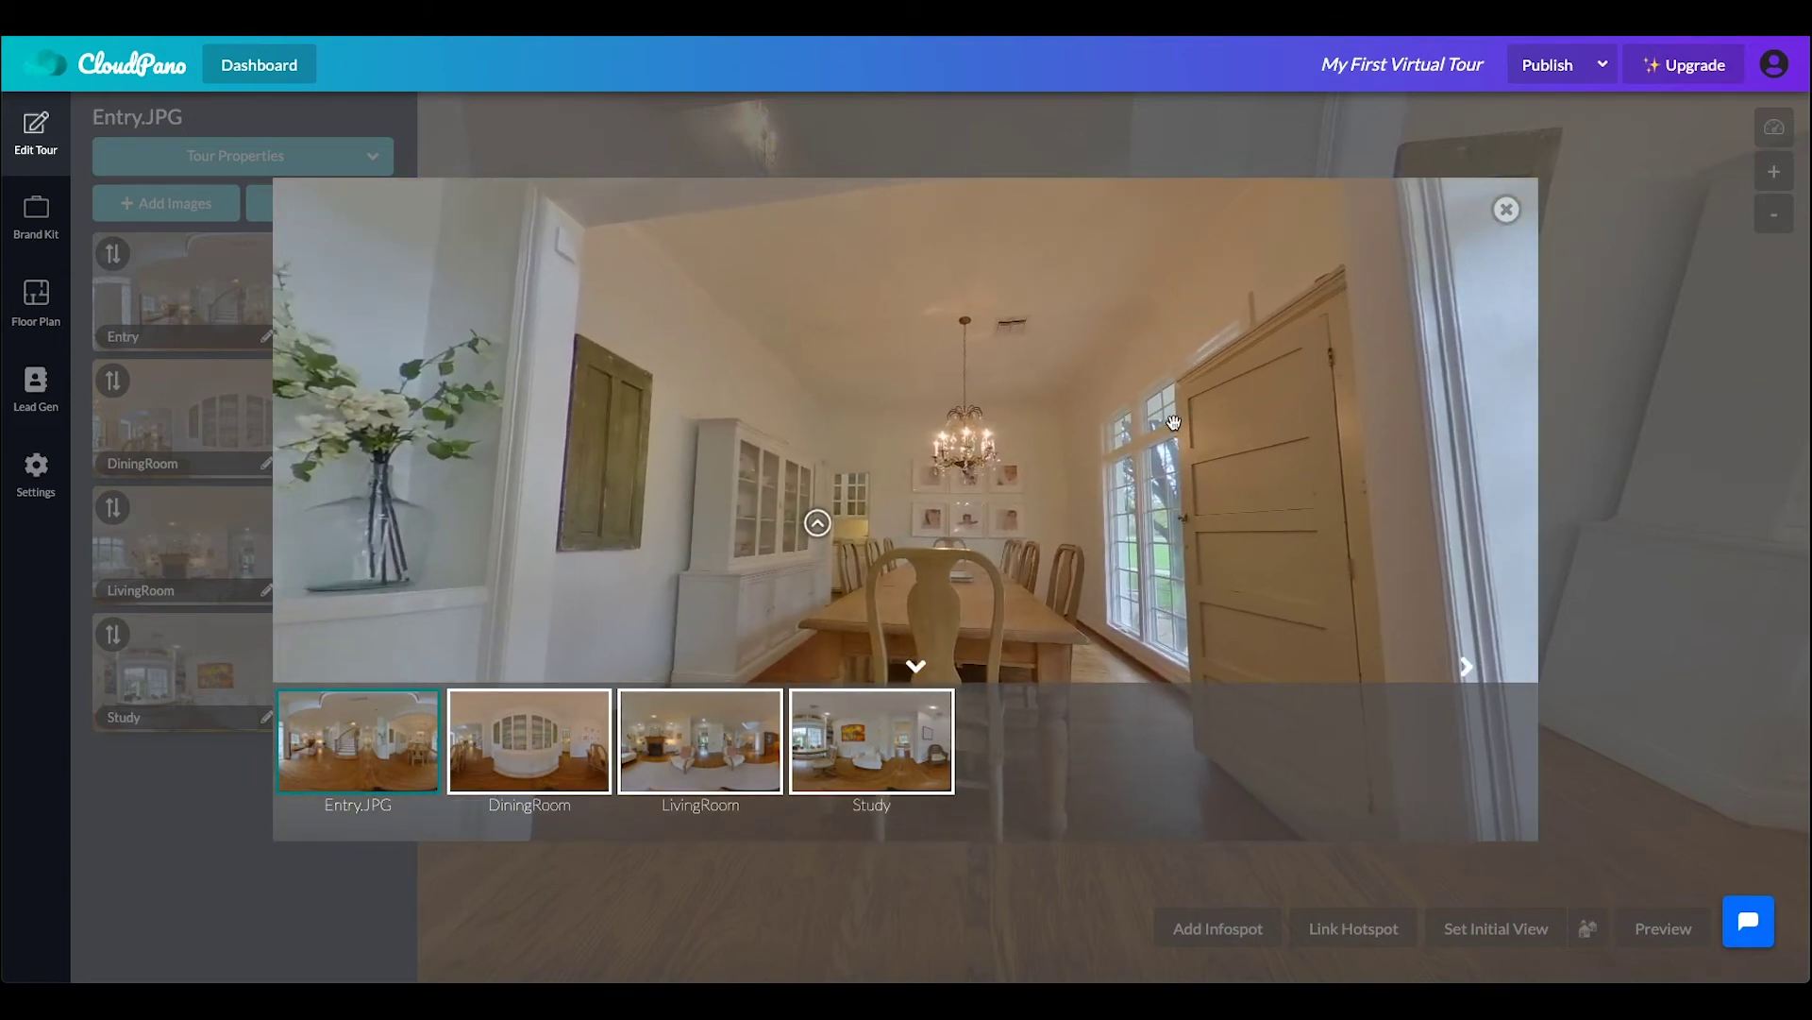
left_click(870, 489)
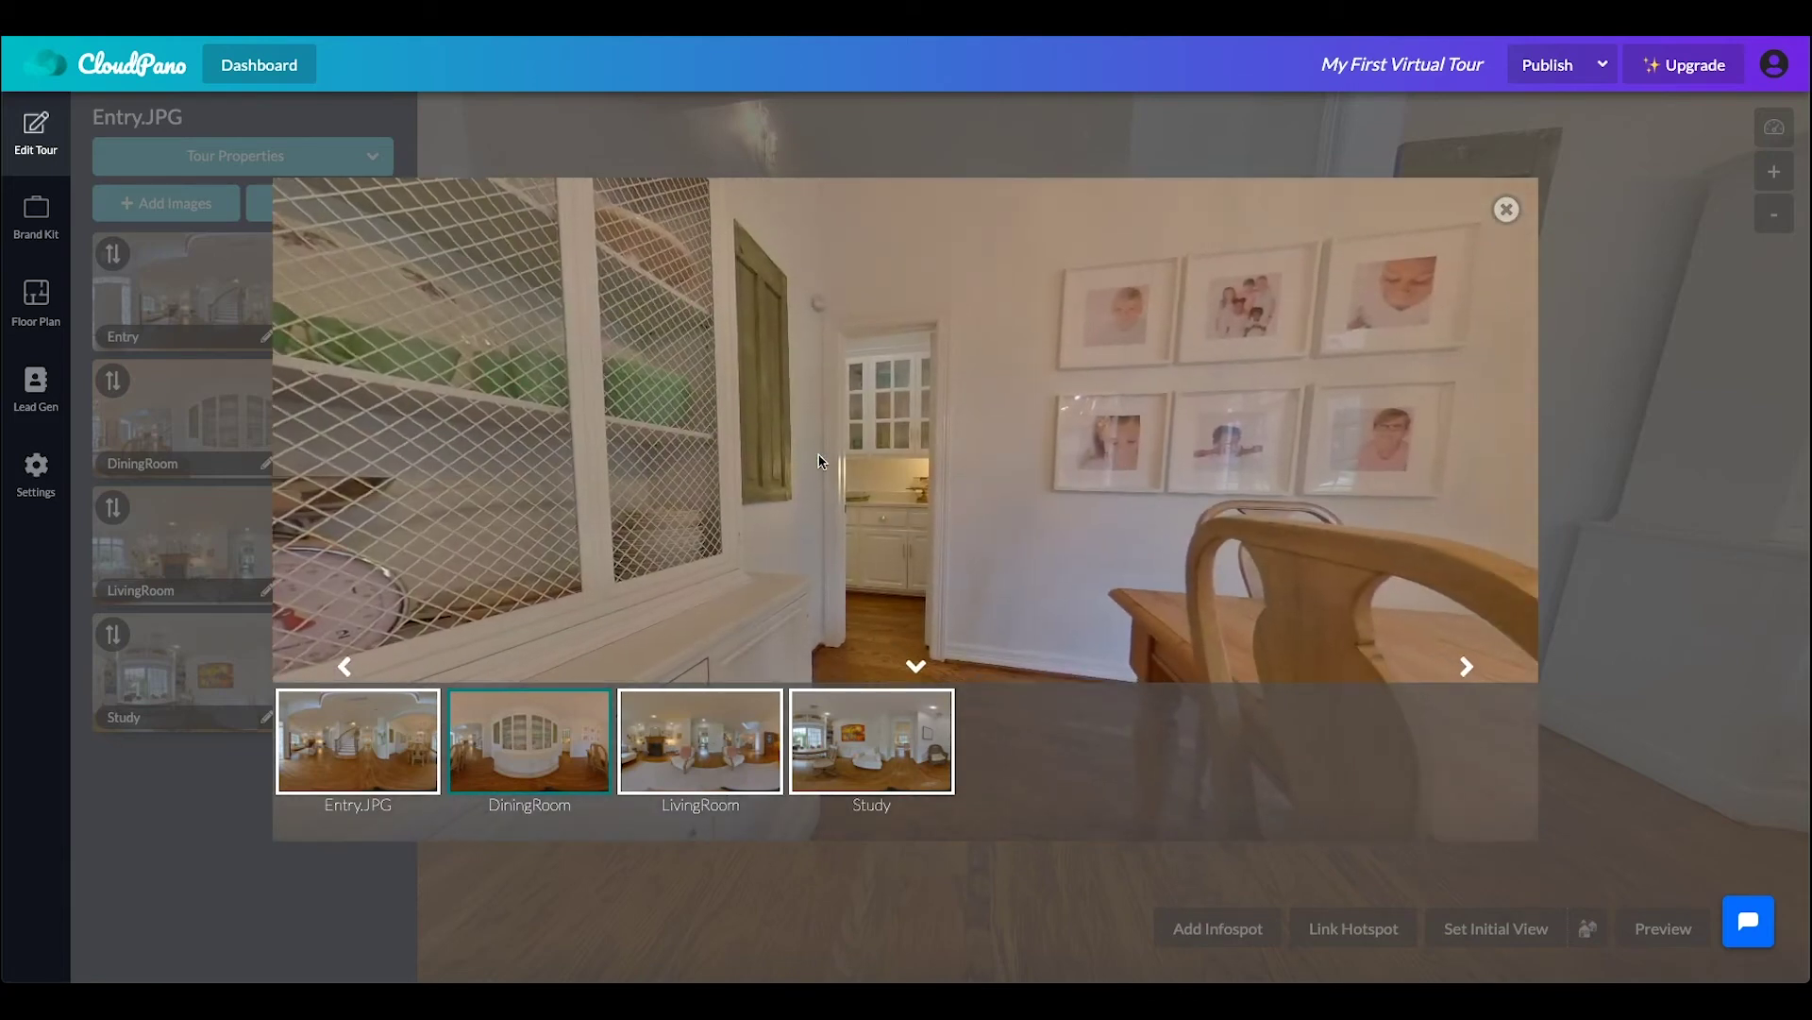
left_click_drag(1039, 449, 664, 439)
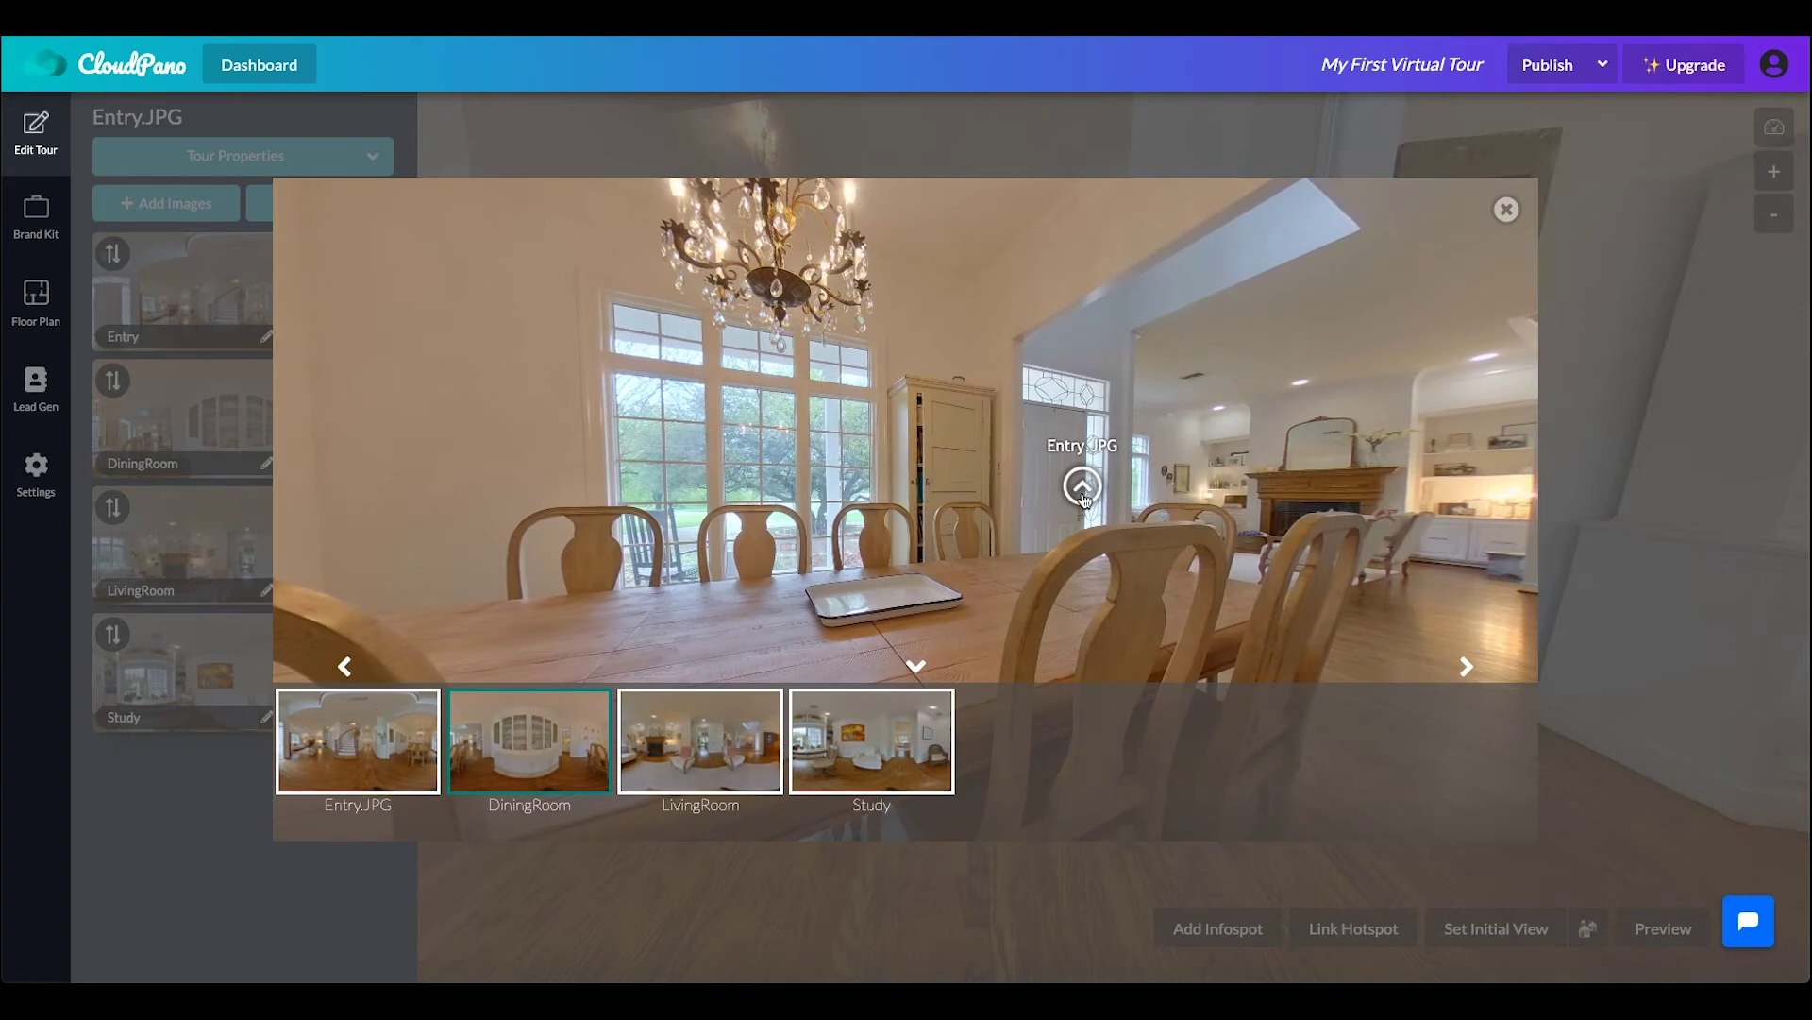
left_click(1081, 487)
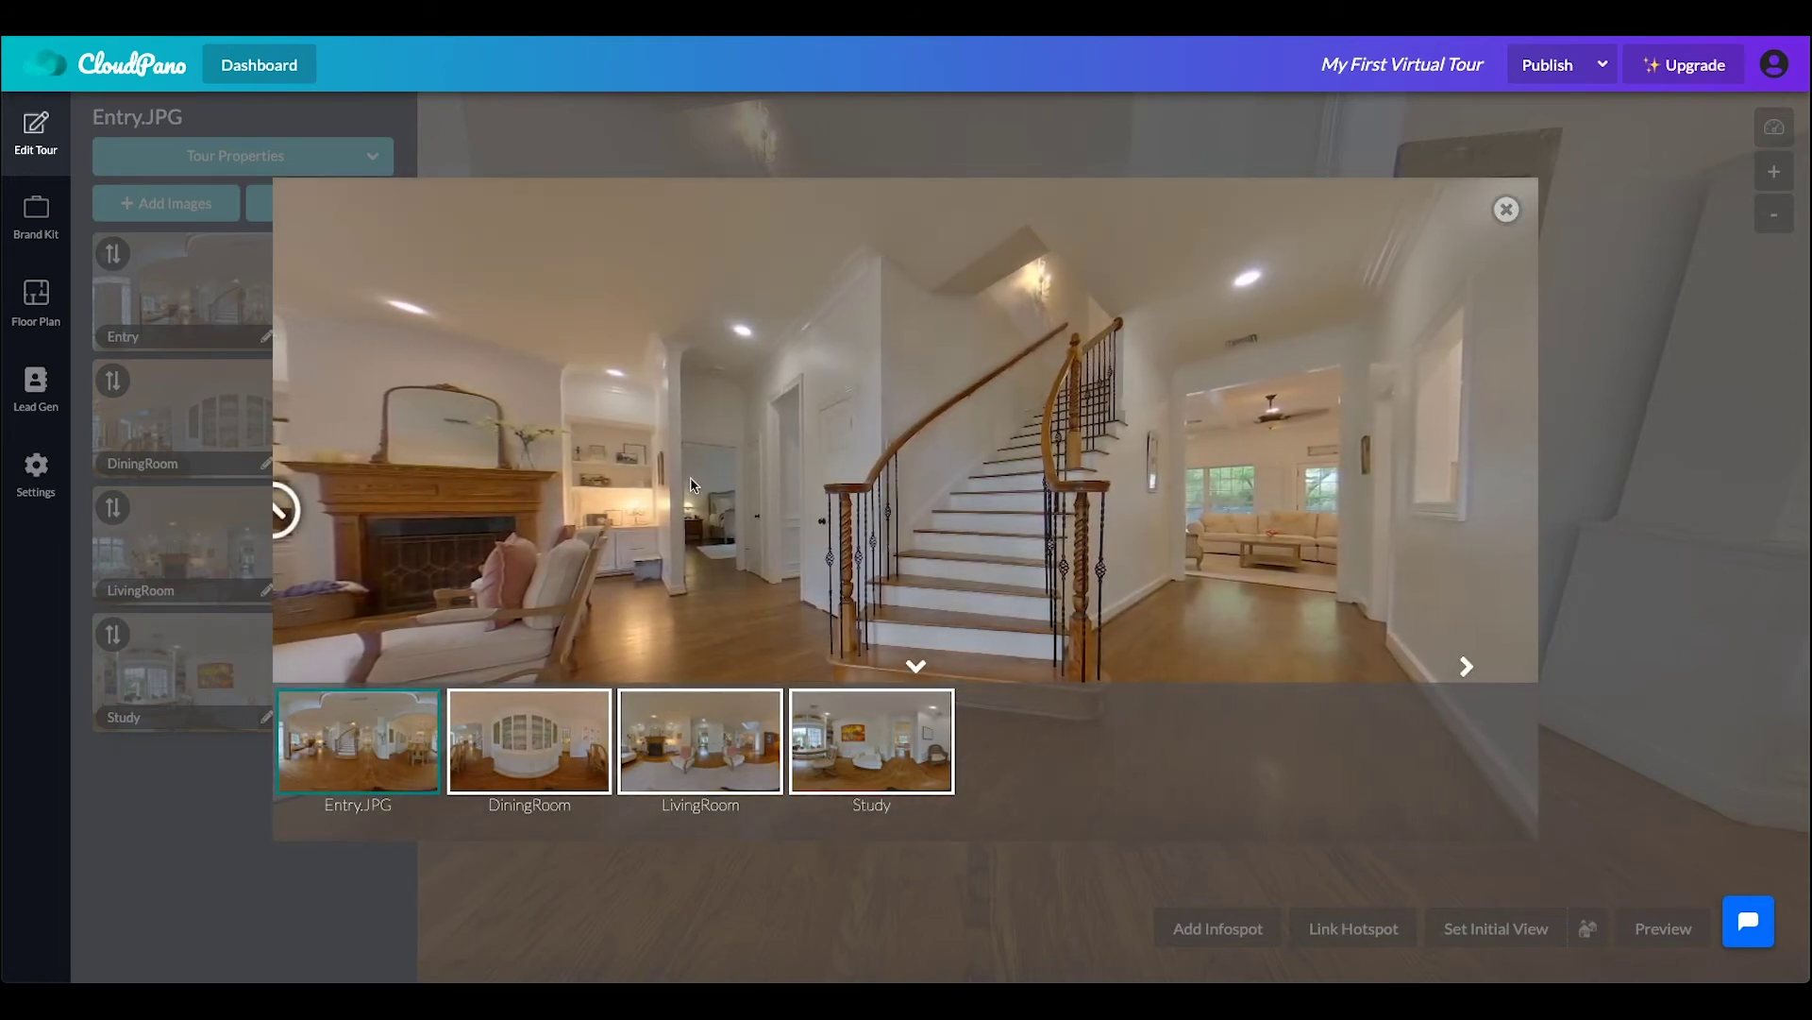
Test the preview route from Entry through the LivingRoom hotspot and on to Study.
left_click_drag(689, 478, 841, 452)
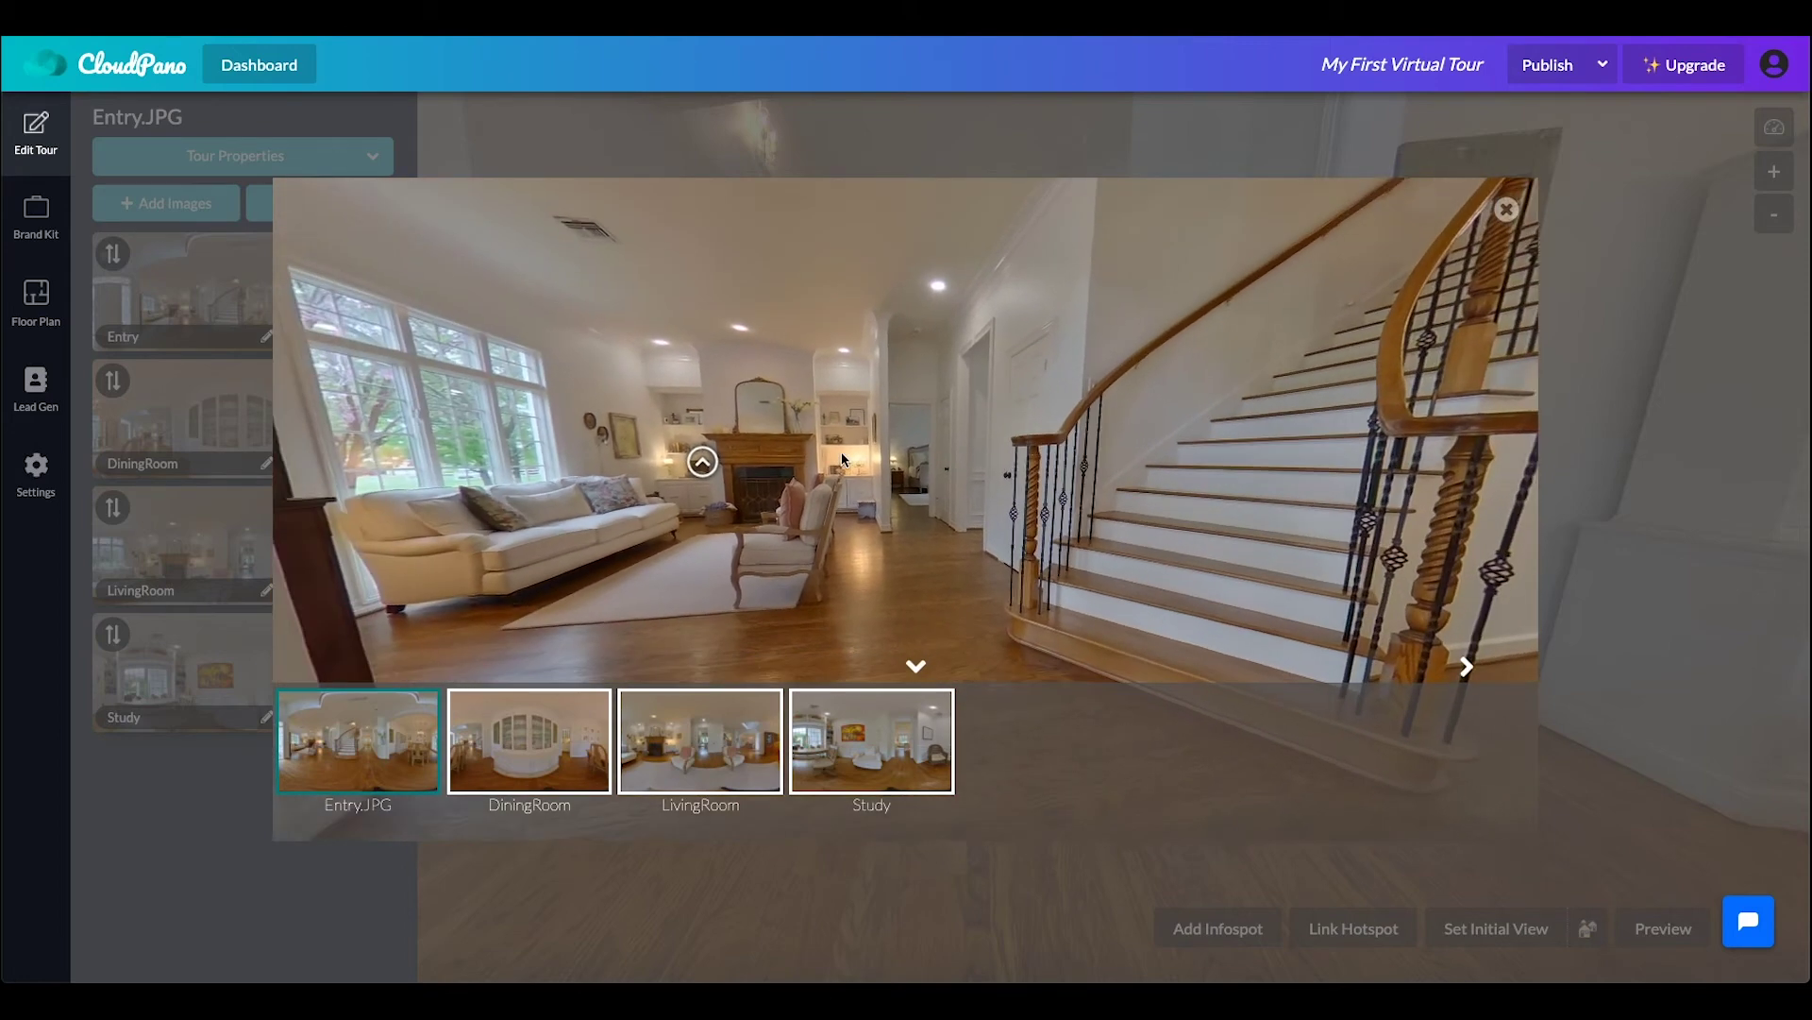
left_click(711, 462)
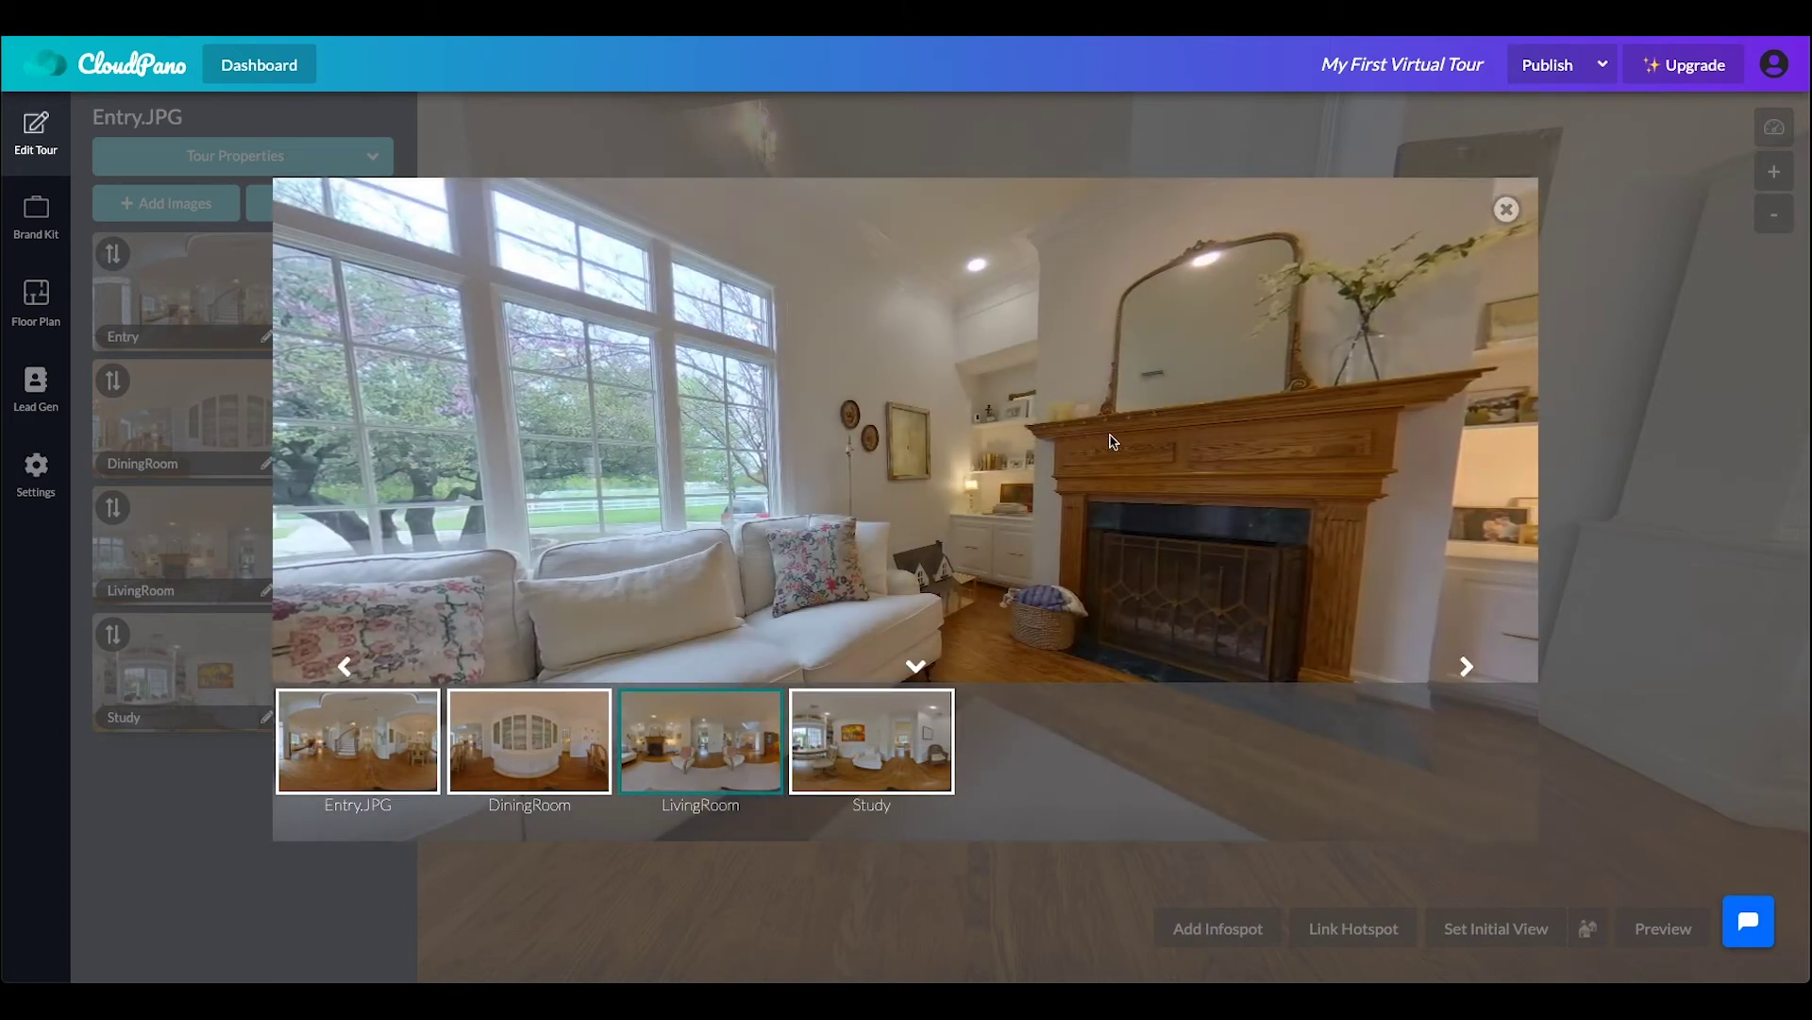
left_click_drag(1206, 437, 830, 465)
left_click_drag(912, 390, 819, 421)
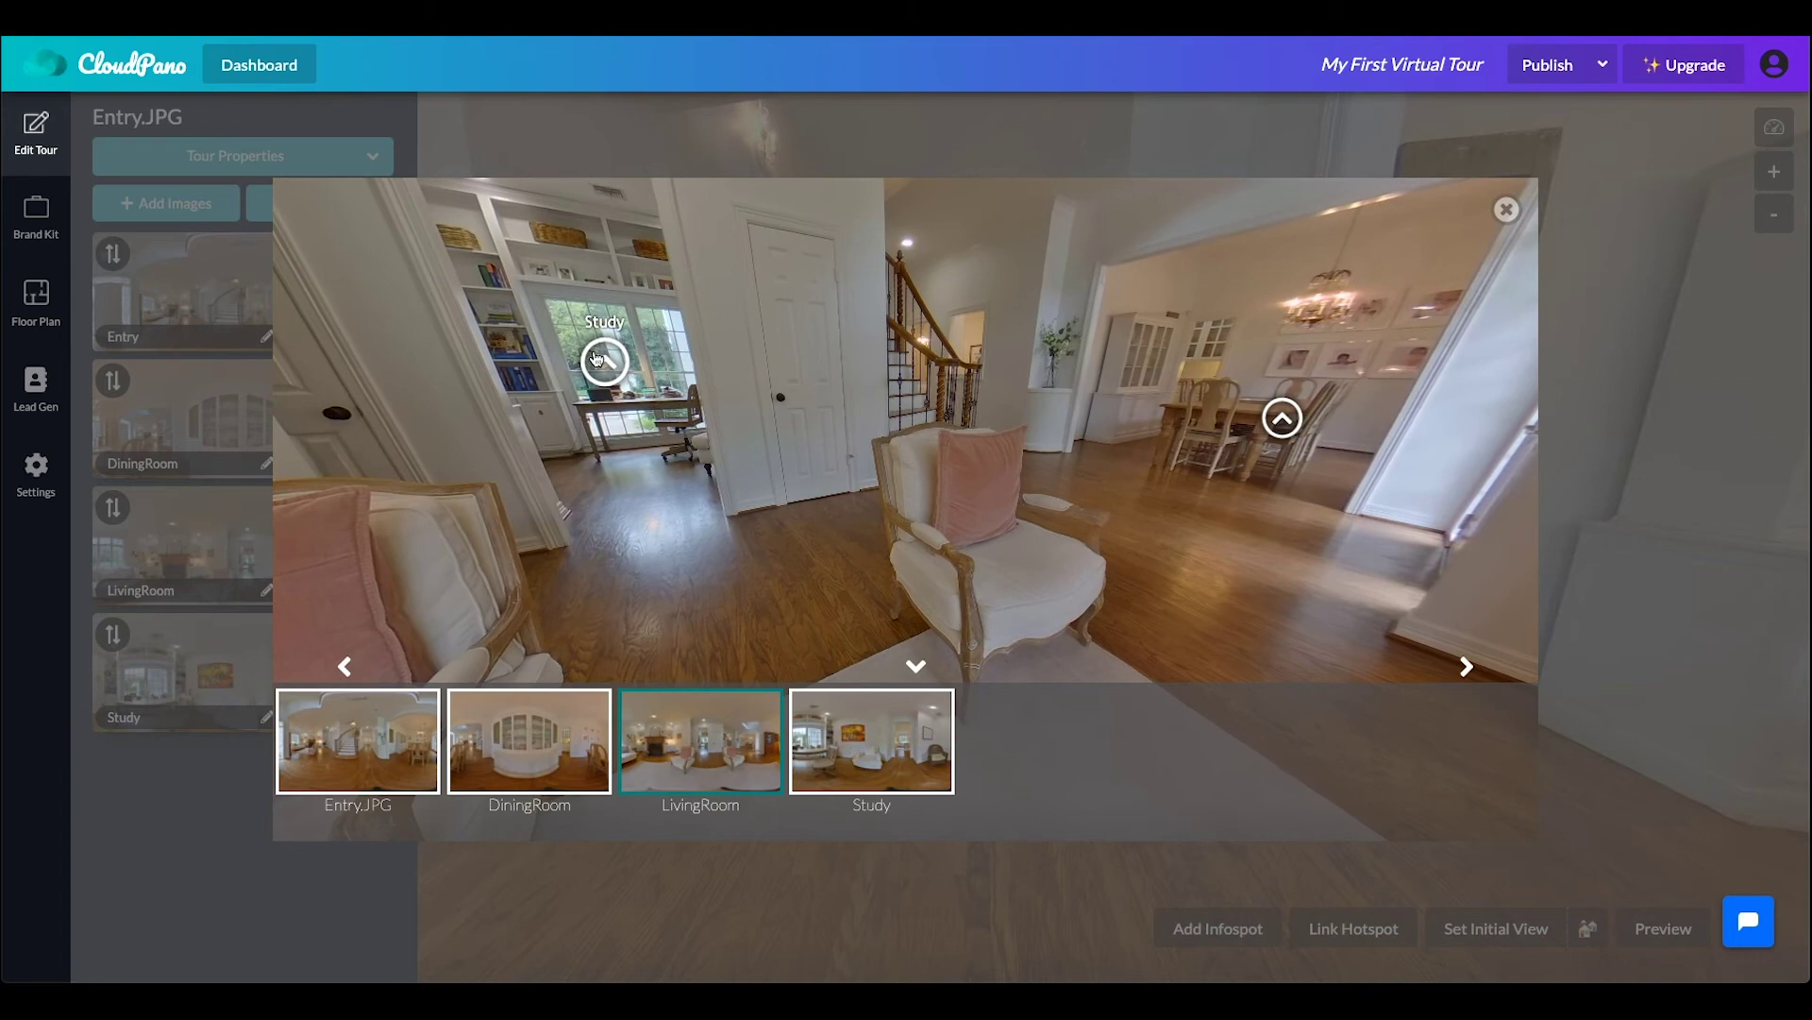
left_click(603, 361)
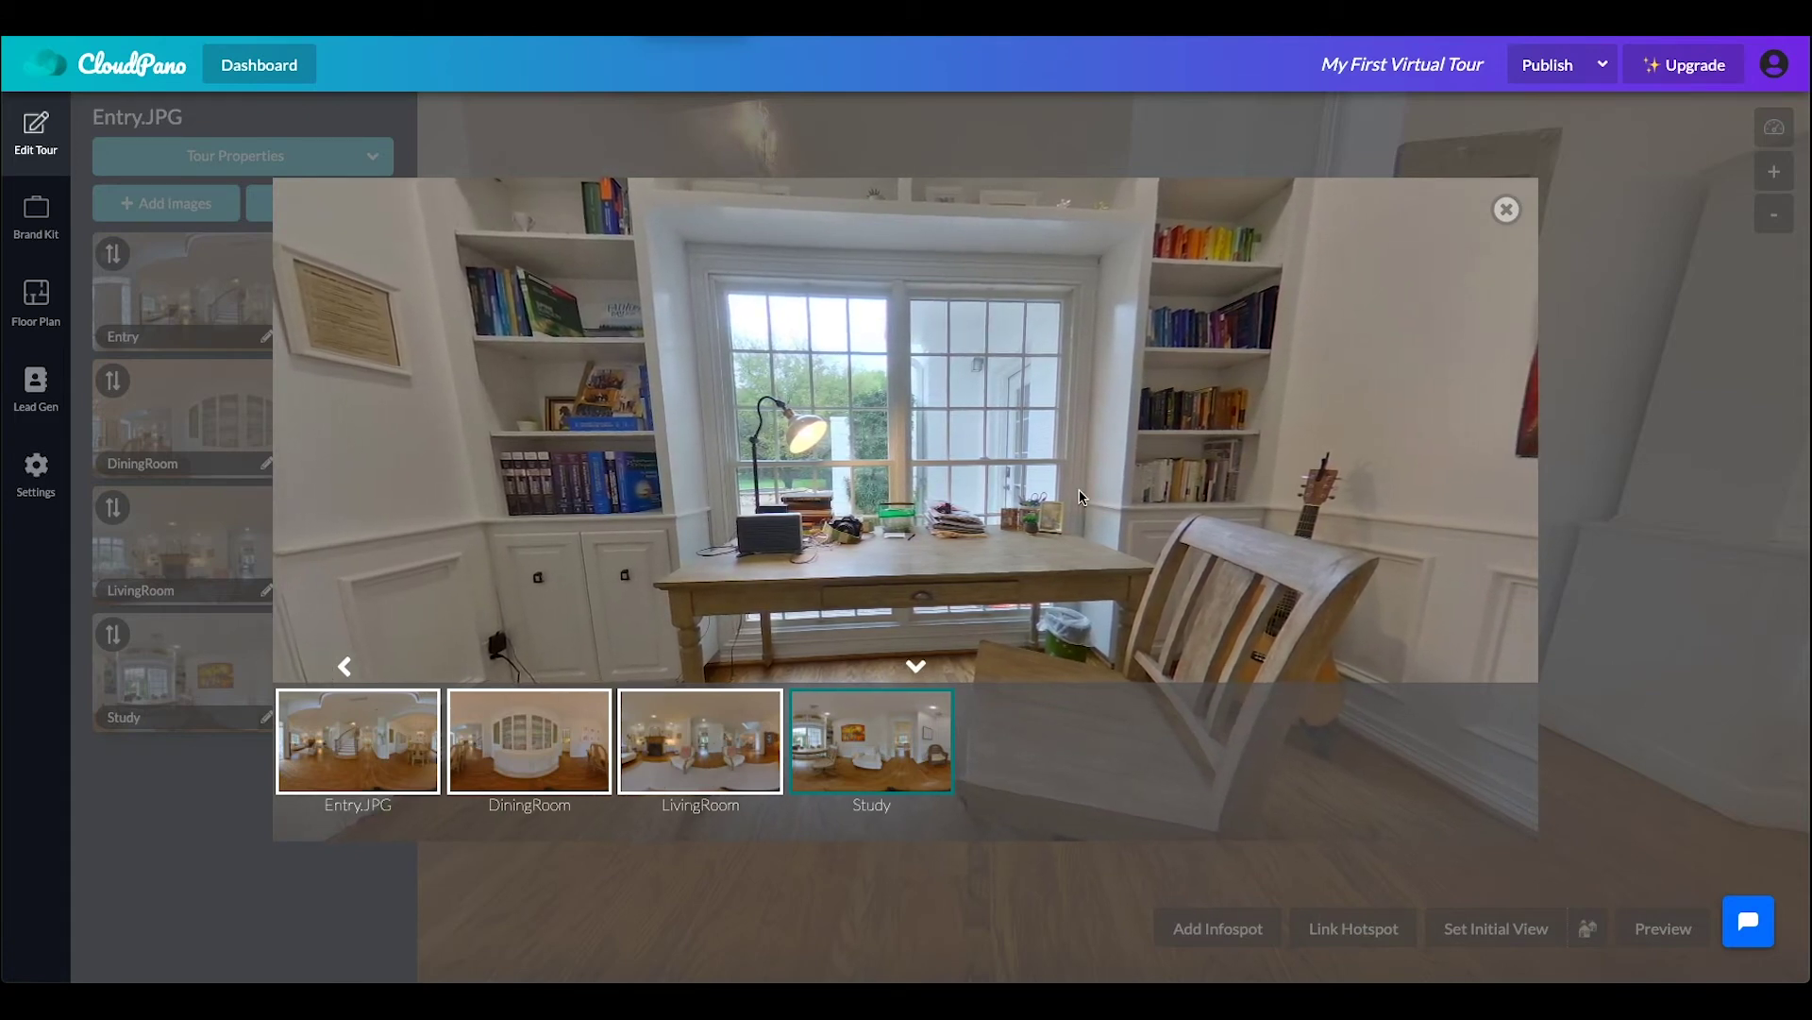
Look around Study in the preview, return to LivingRoom, and check its arrival view and the hotspot toward the dining area.
left_click_drag(1068, 556, 579, 490)
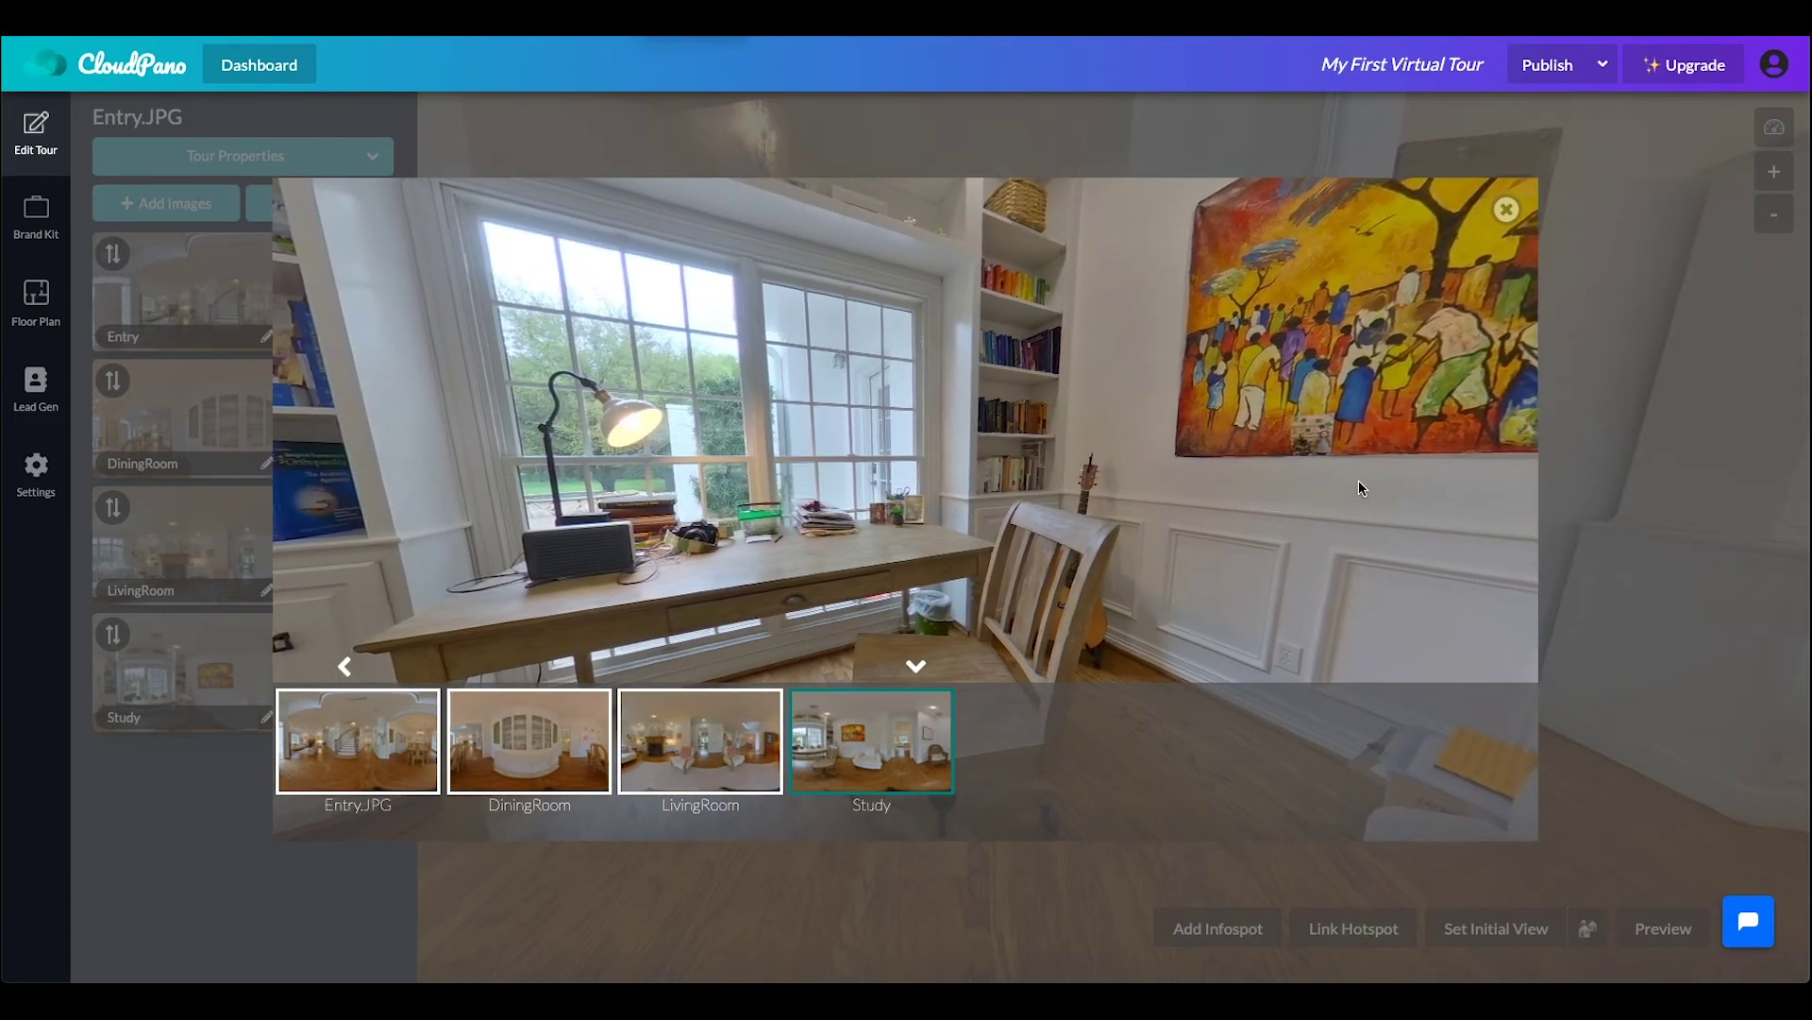
left_click_drag(1363, 490, 475, 479)
left_click_drag(1233, 490, 530, 467)
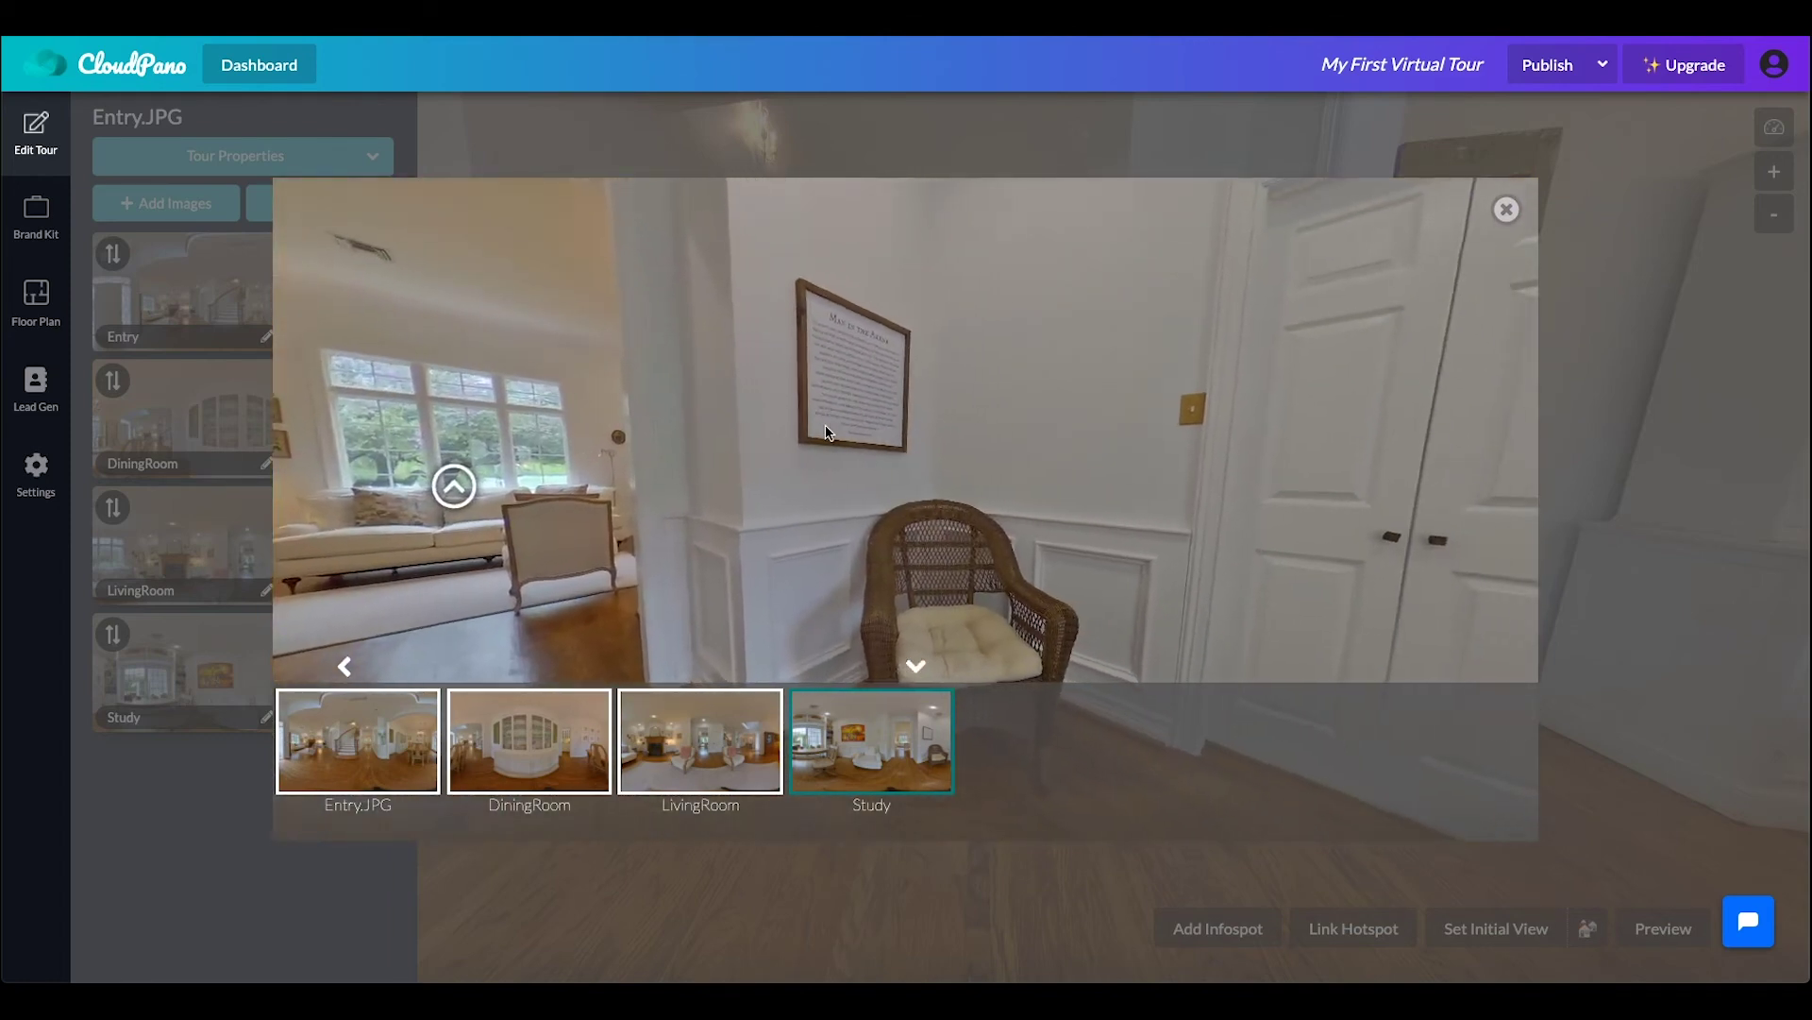
left_click_drag(944, 469, 1123, 461)
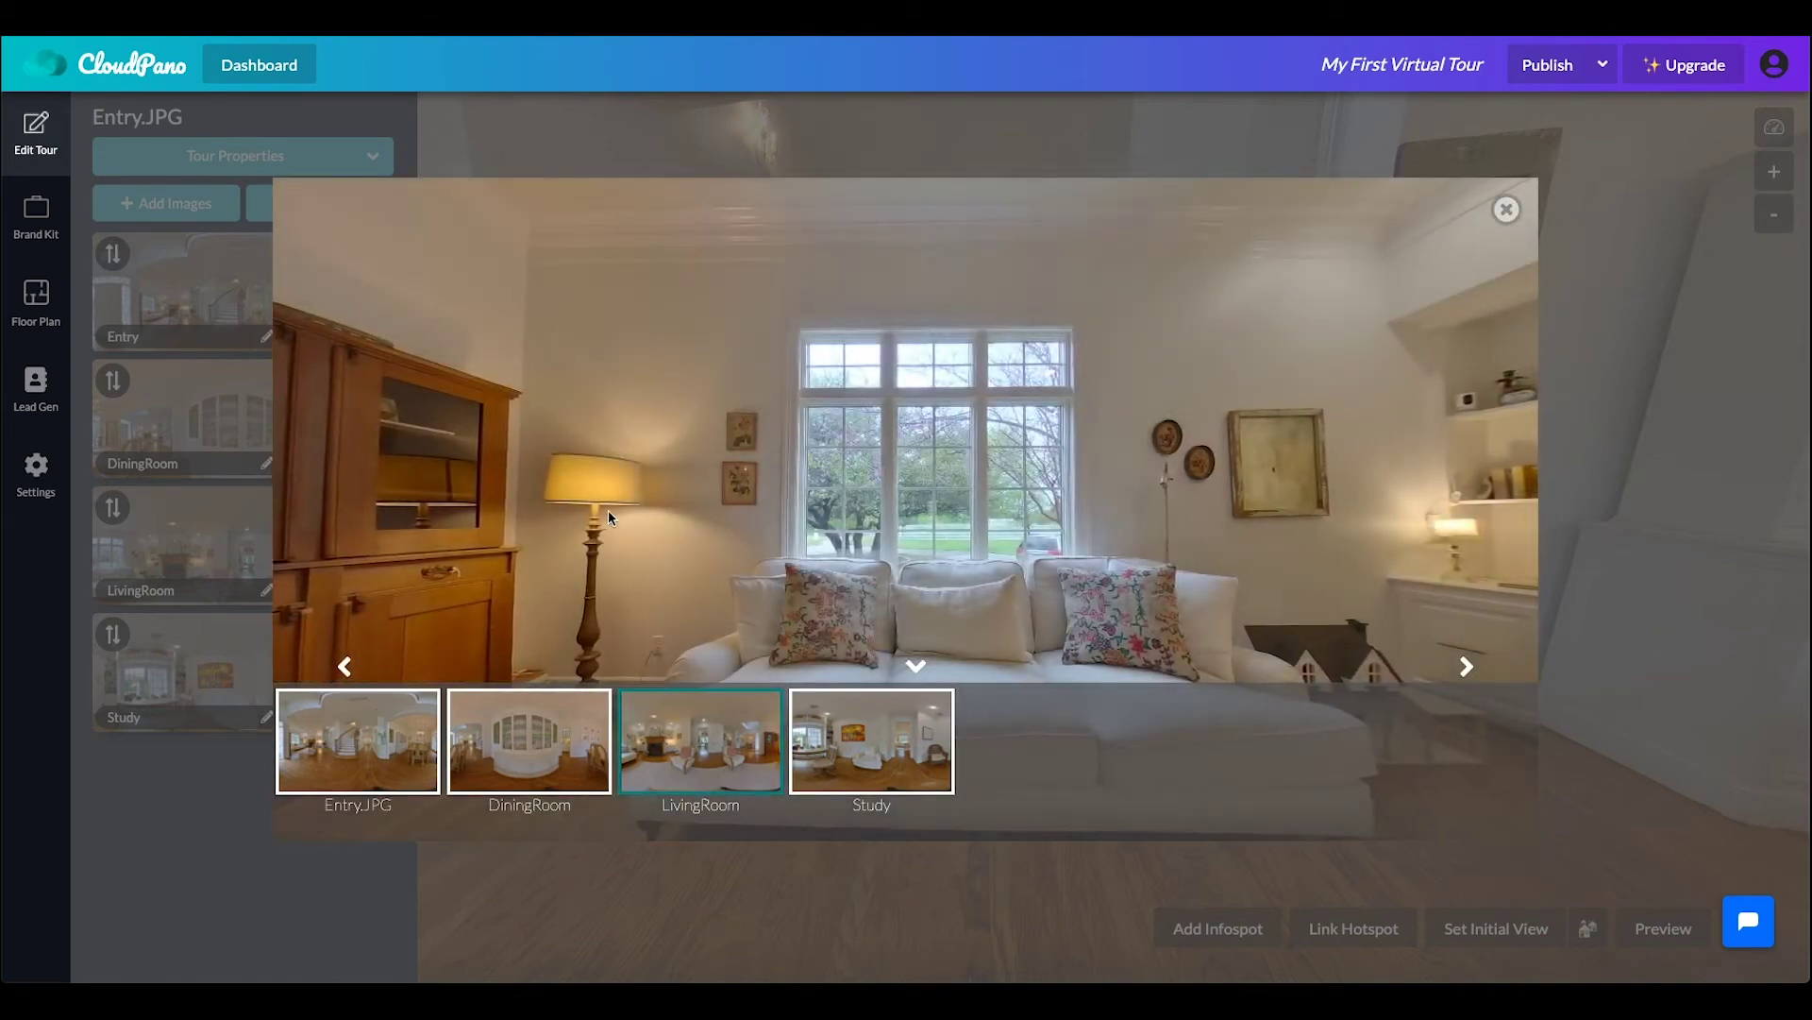
left_click_drag(608, 516, 943, 499)
mouse_move(477, 494)
left_mouse_down()
mouse_move(1224, 491)
mouse_move(790, 485)
mouse_move(1019, 472)
mouse_move(830, 446)
mouse_move(1265, 455)
left_mouse_up()
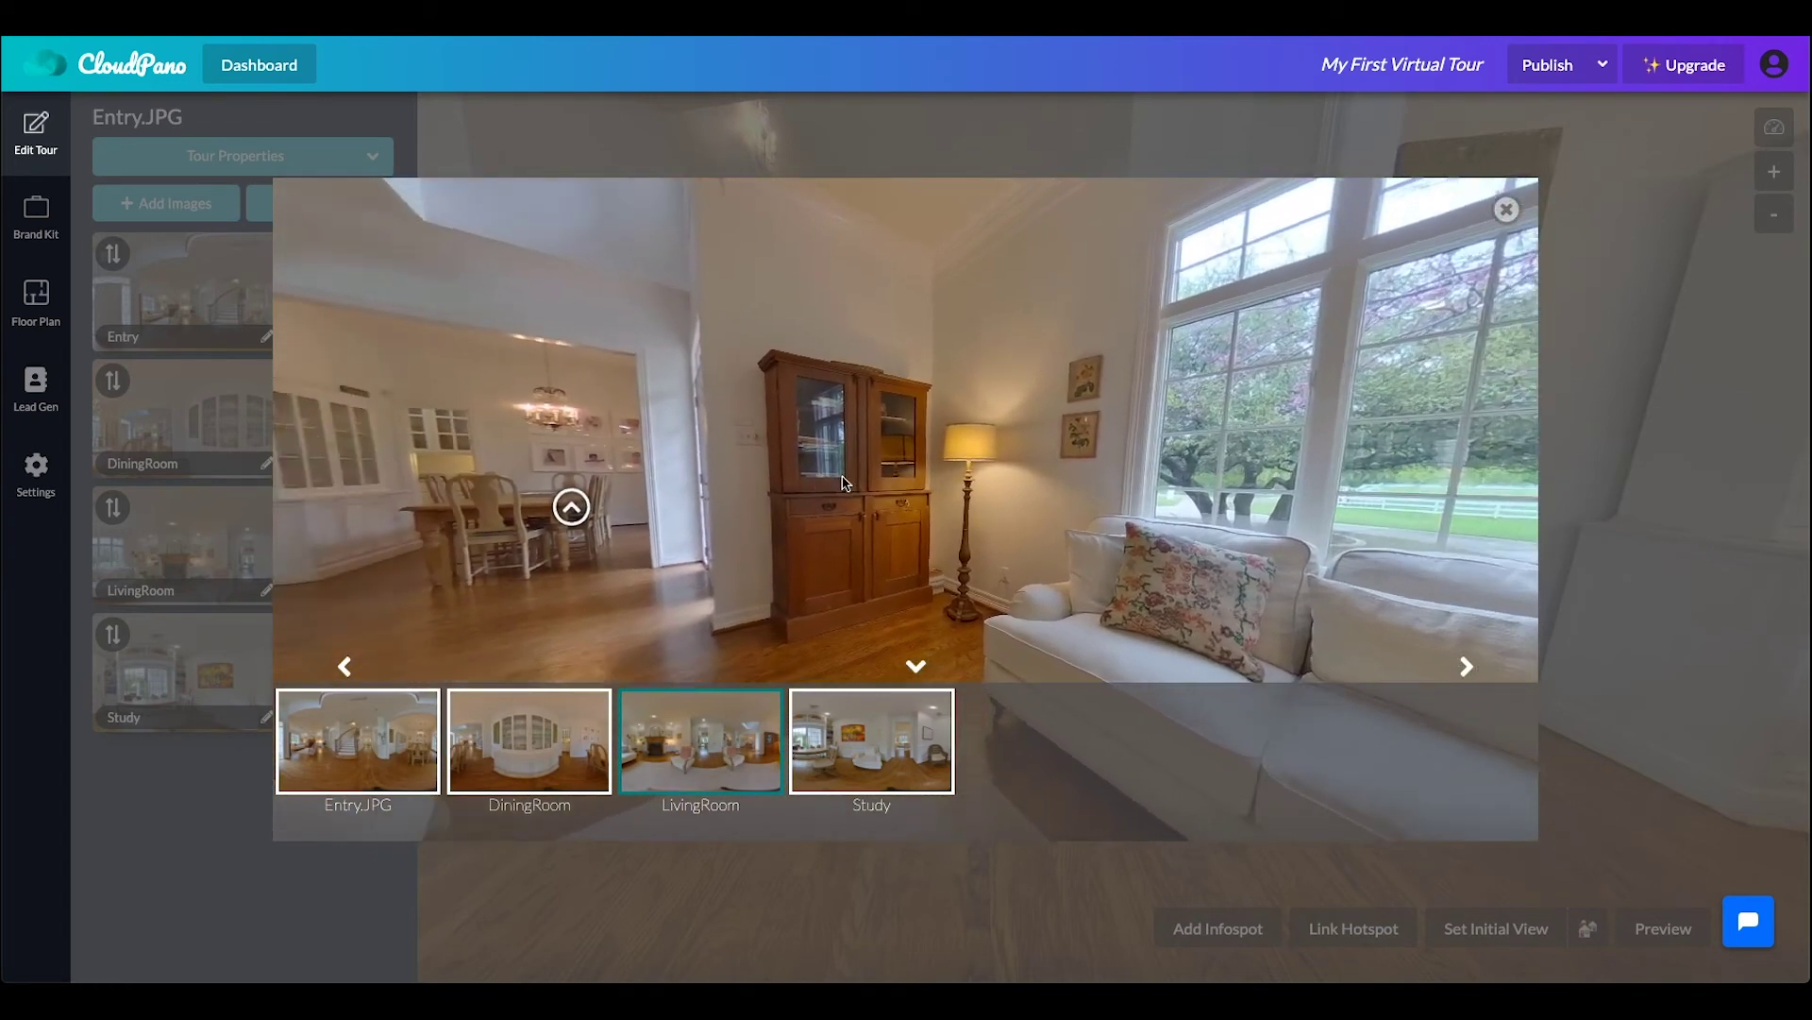
Publish the virtual tour from the editor as a free basic tour, skipping payment, and copy its direct link.
left_click_drag(804, 482, 924, 448)
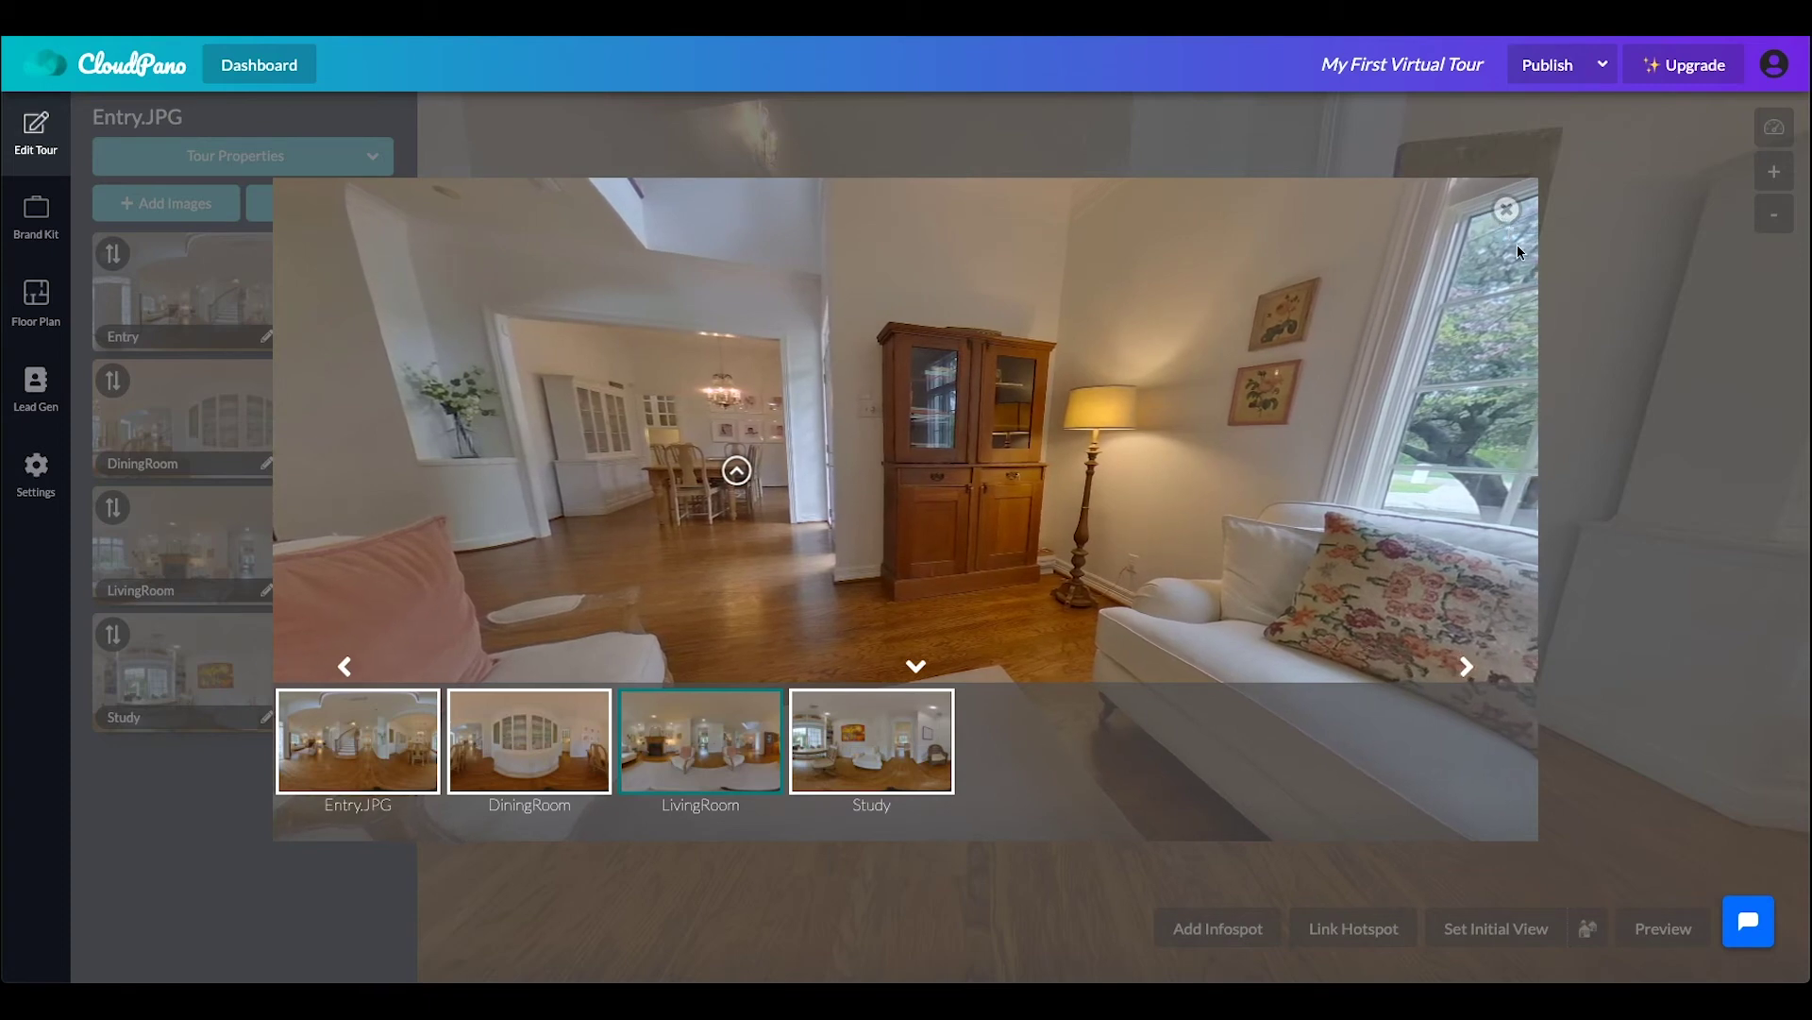
left_click(1507, 209)
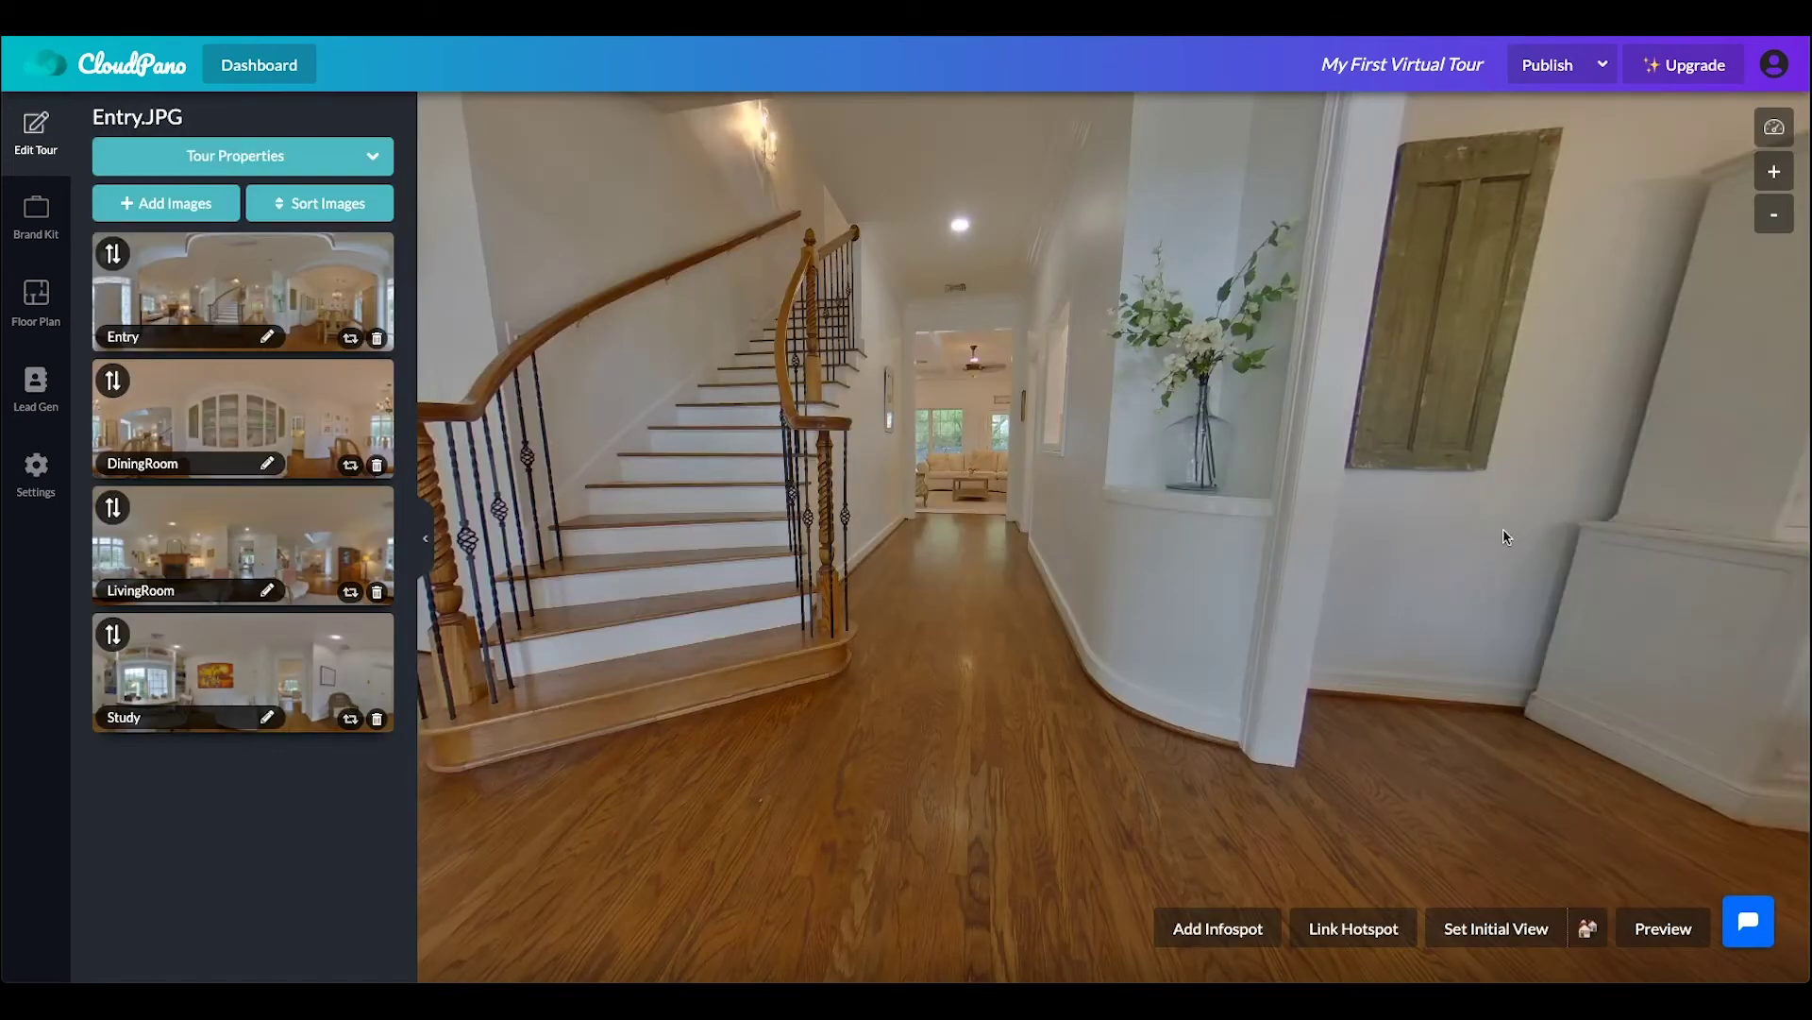
left_click(1548, 66)
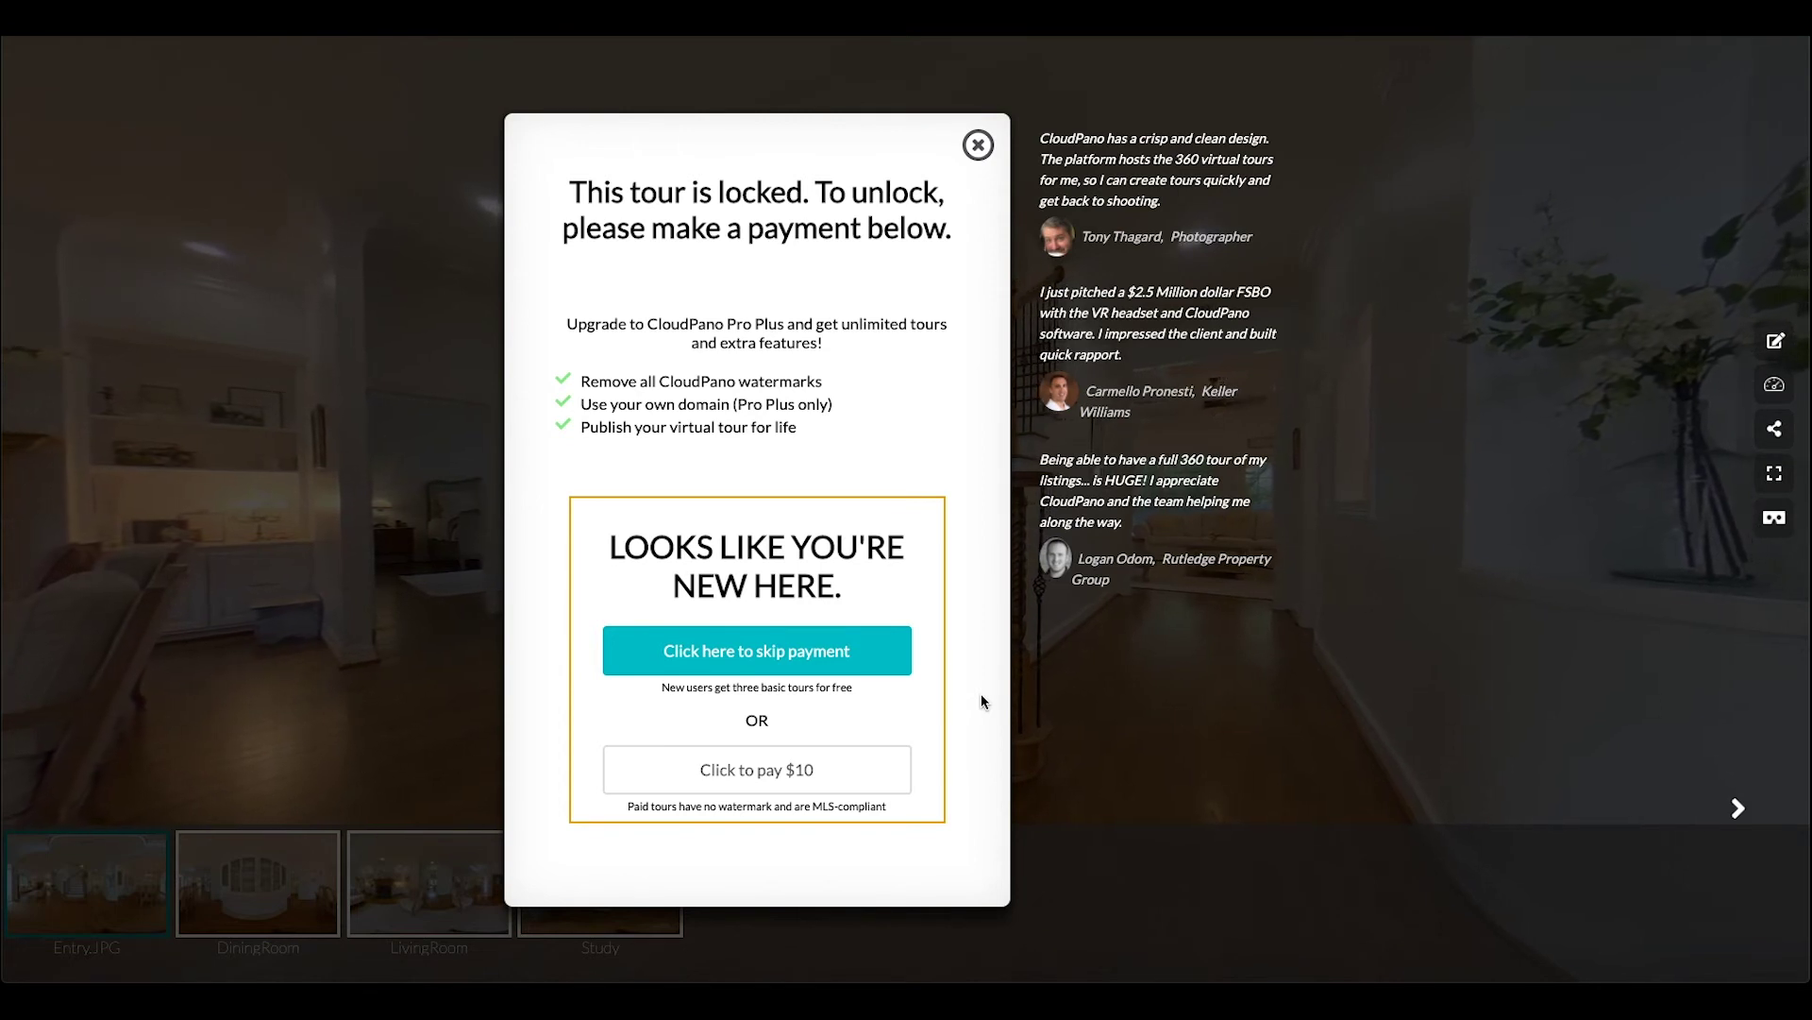
left_click(786, 661)
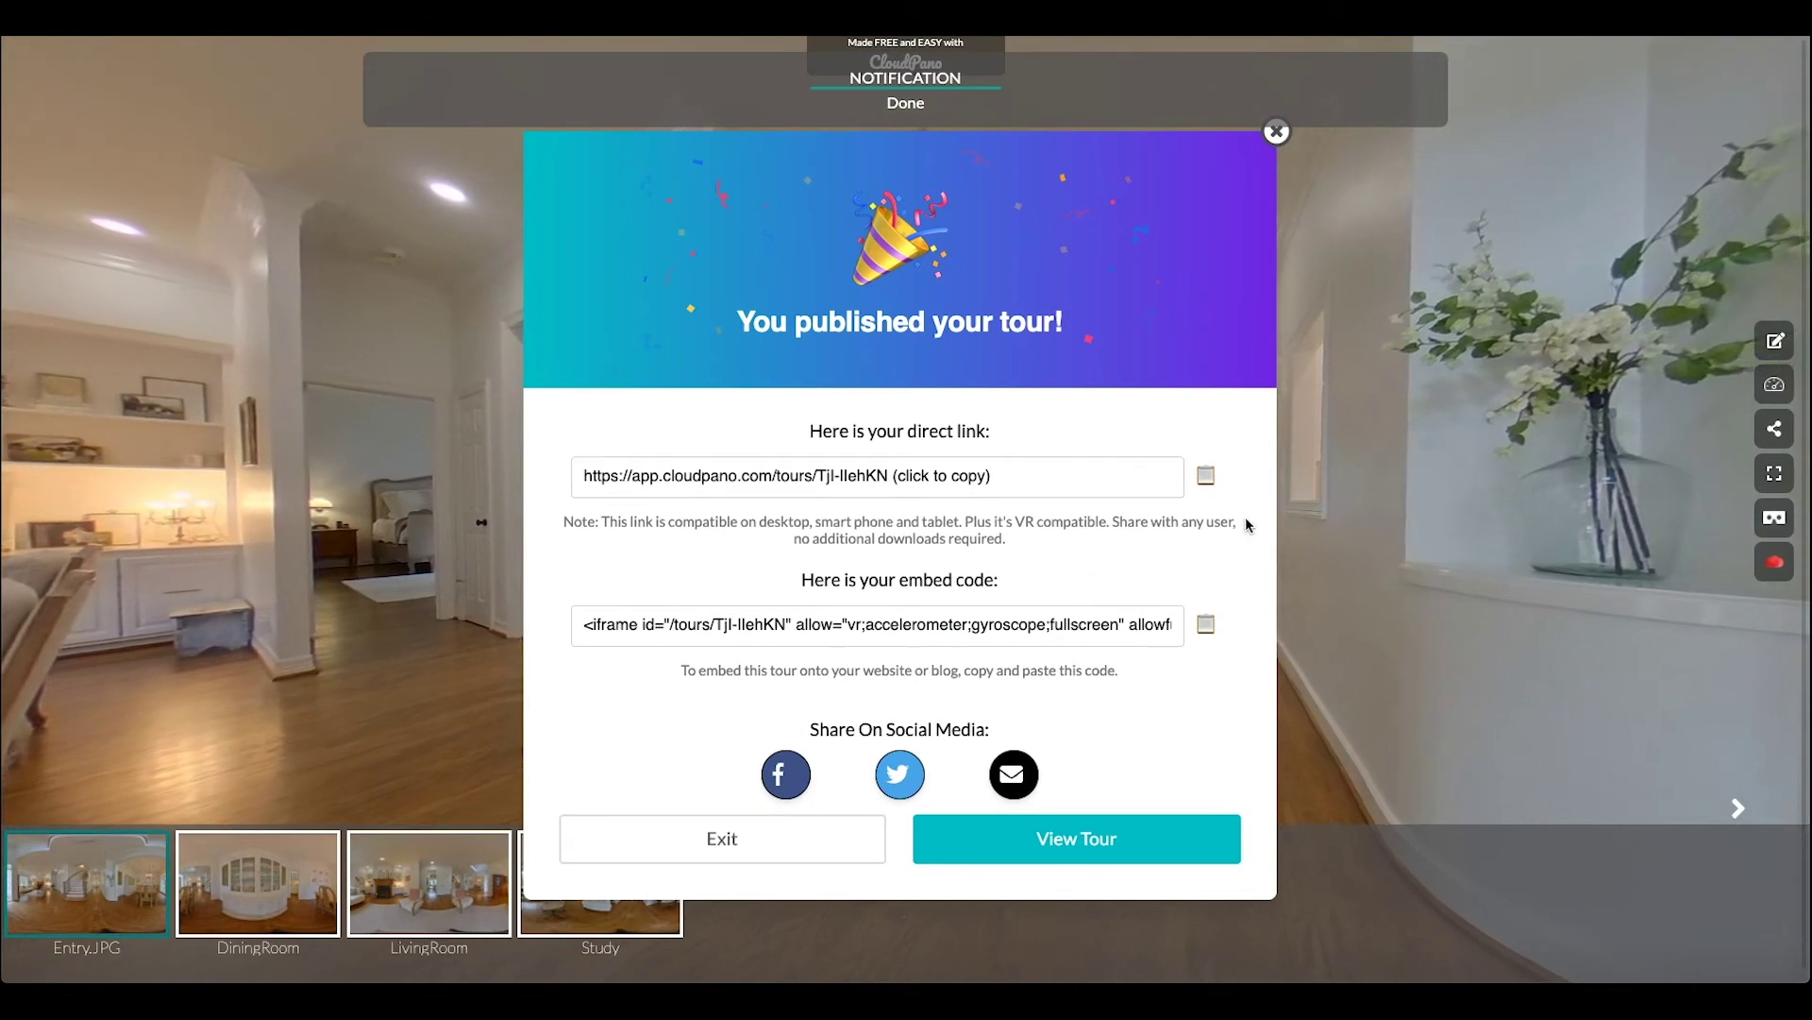
left_click(1207, 479)
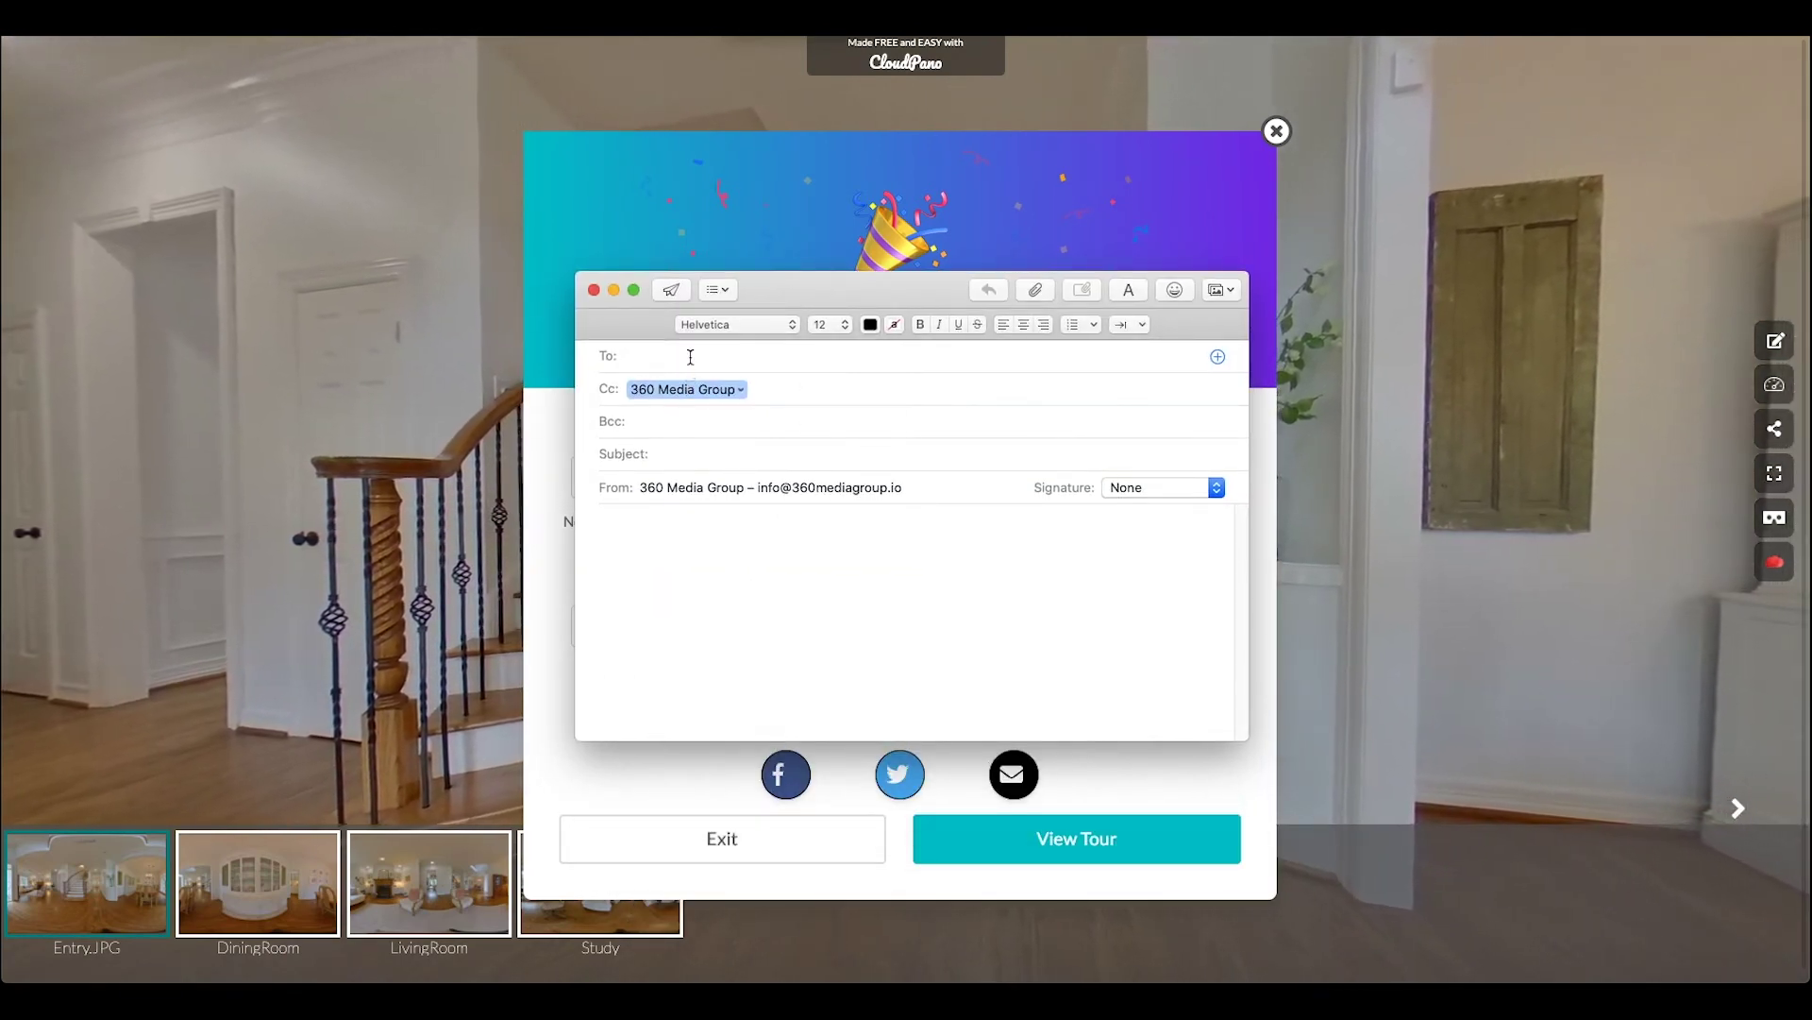
Send an email to the recipient's address with the subject "Hey check out this tour!" and the copied tour link as its body.
key("Return")
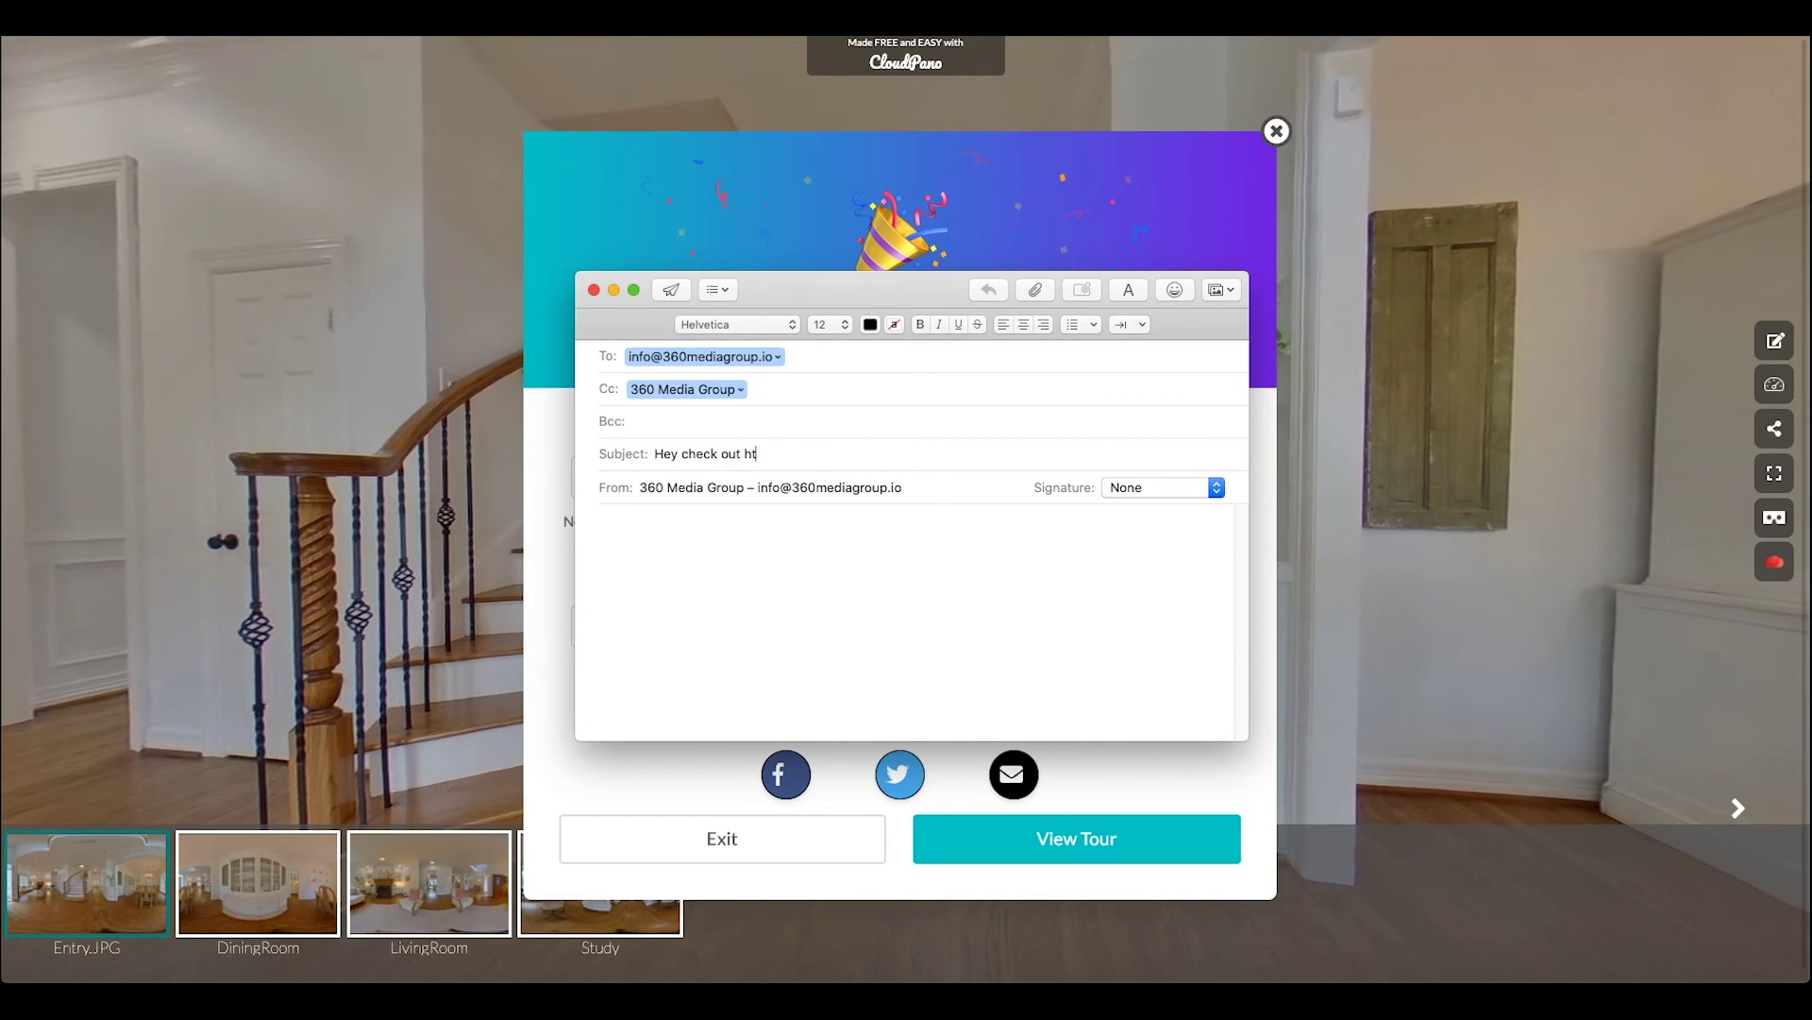
type("our!")
key("Tab")
key("super+v")
key("Return")
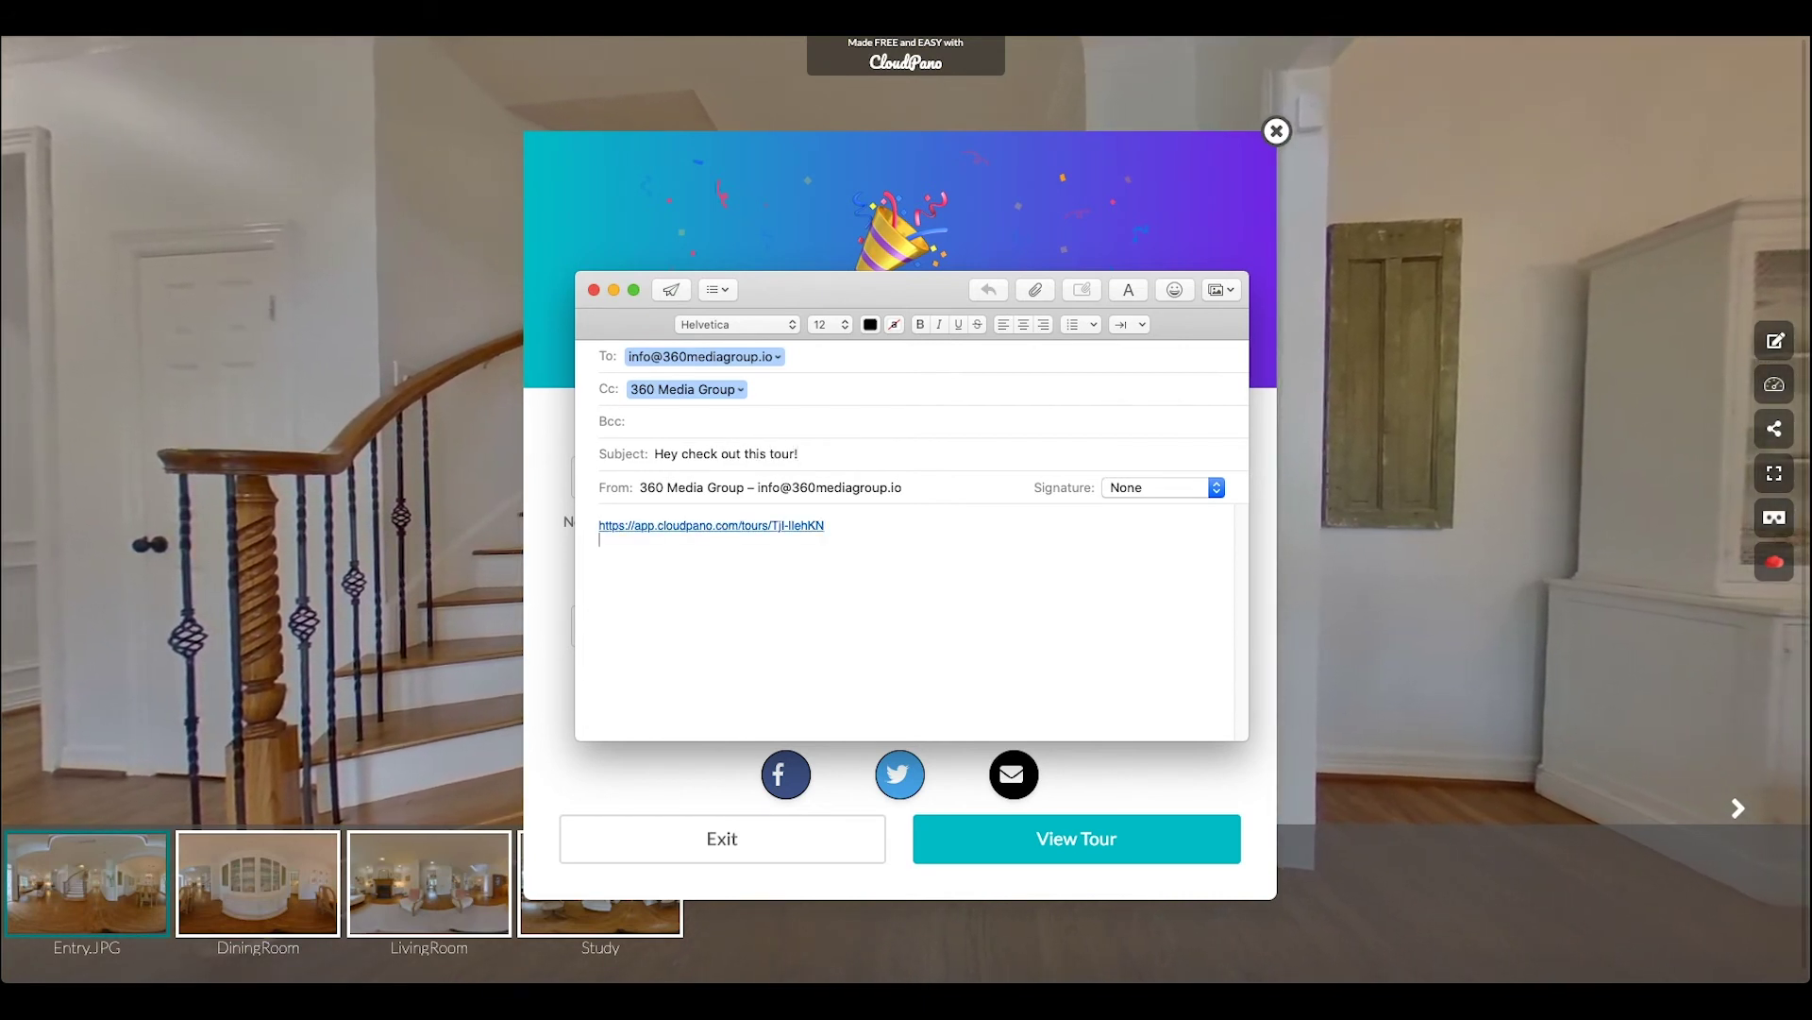
left_click(672, 290)
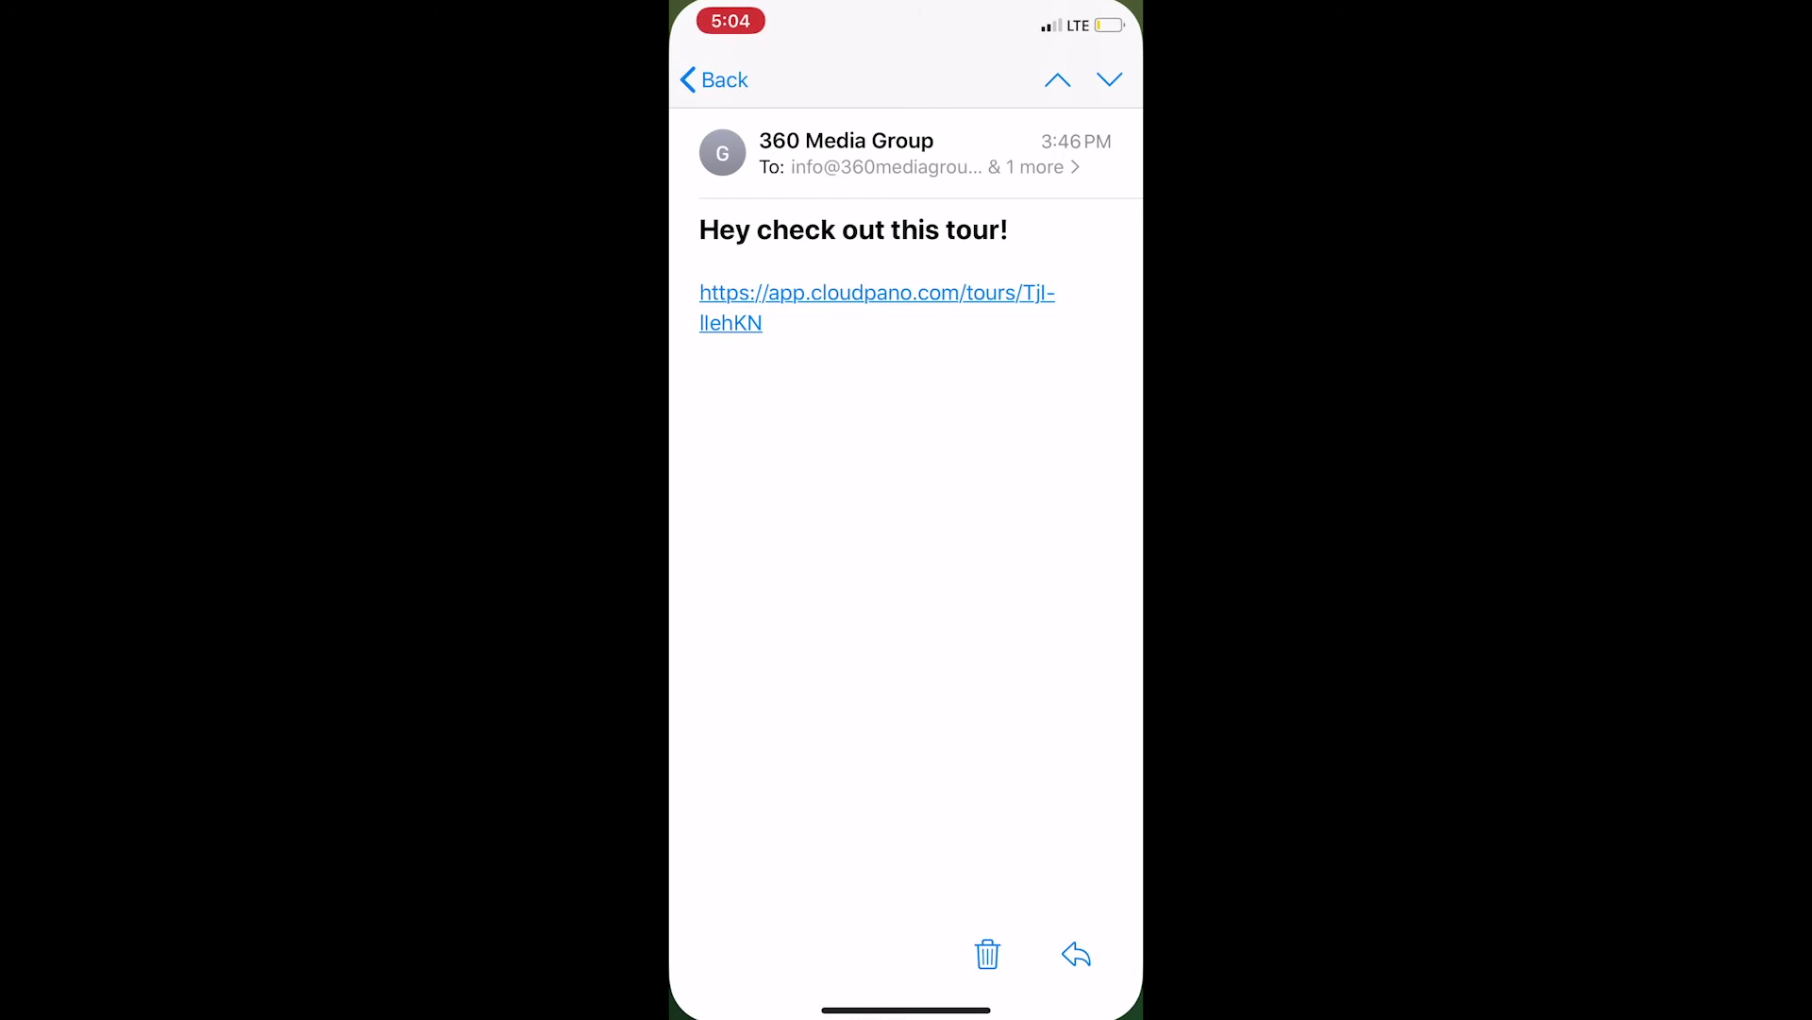
Open the emailed tour link on the phone and turn on motion control, allowing access to motion and orientation.
left_click(877, 293)
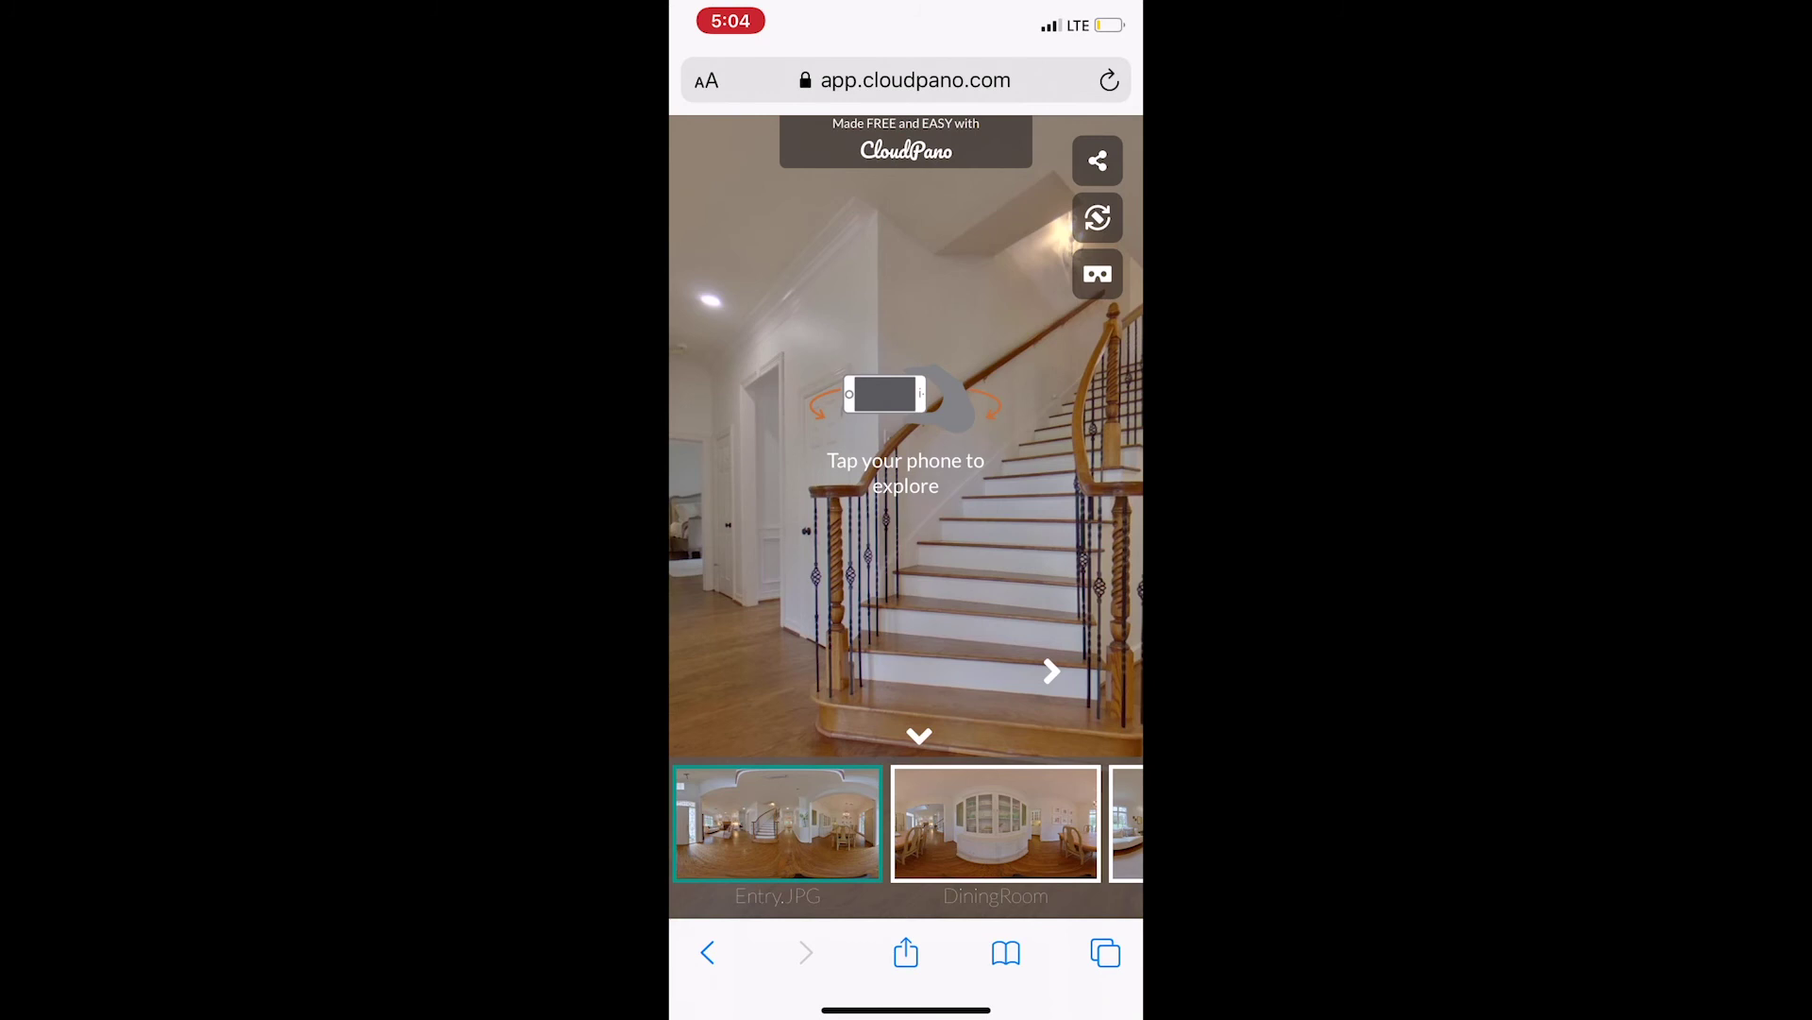
left_click(1097, 218)
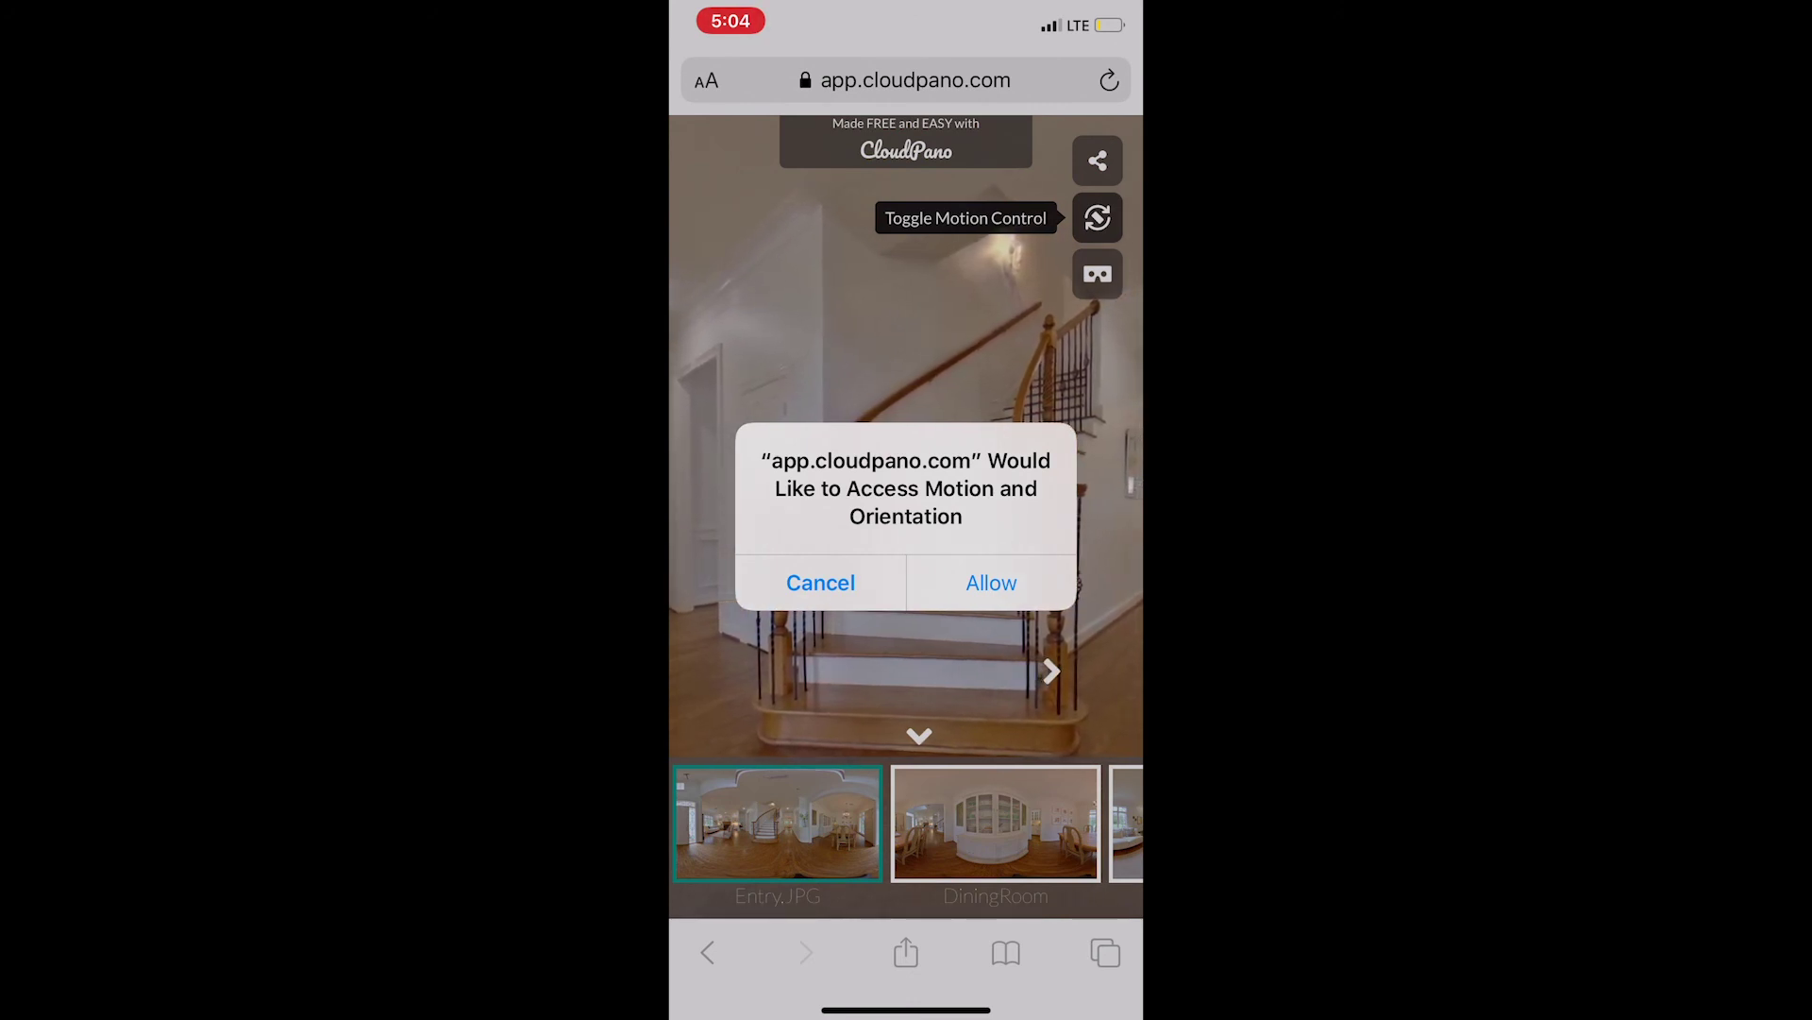
left_click(991, 582)
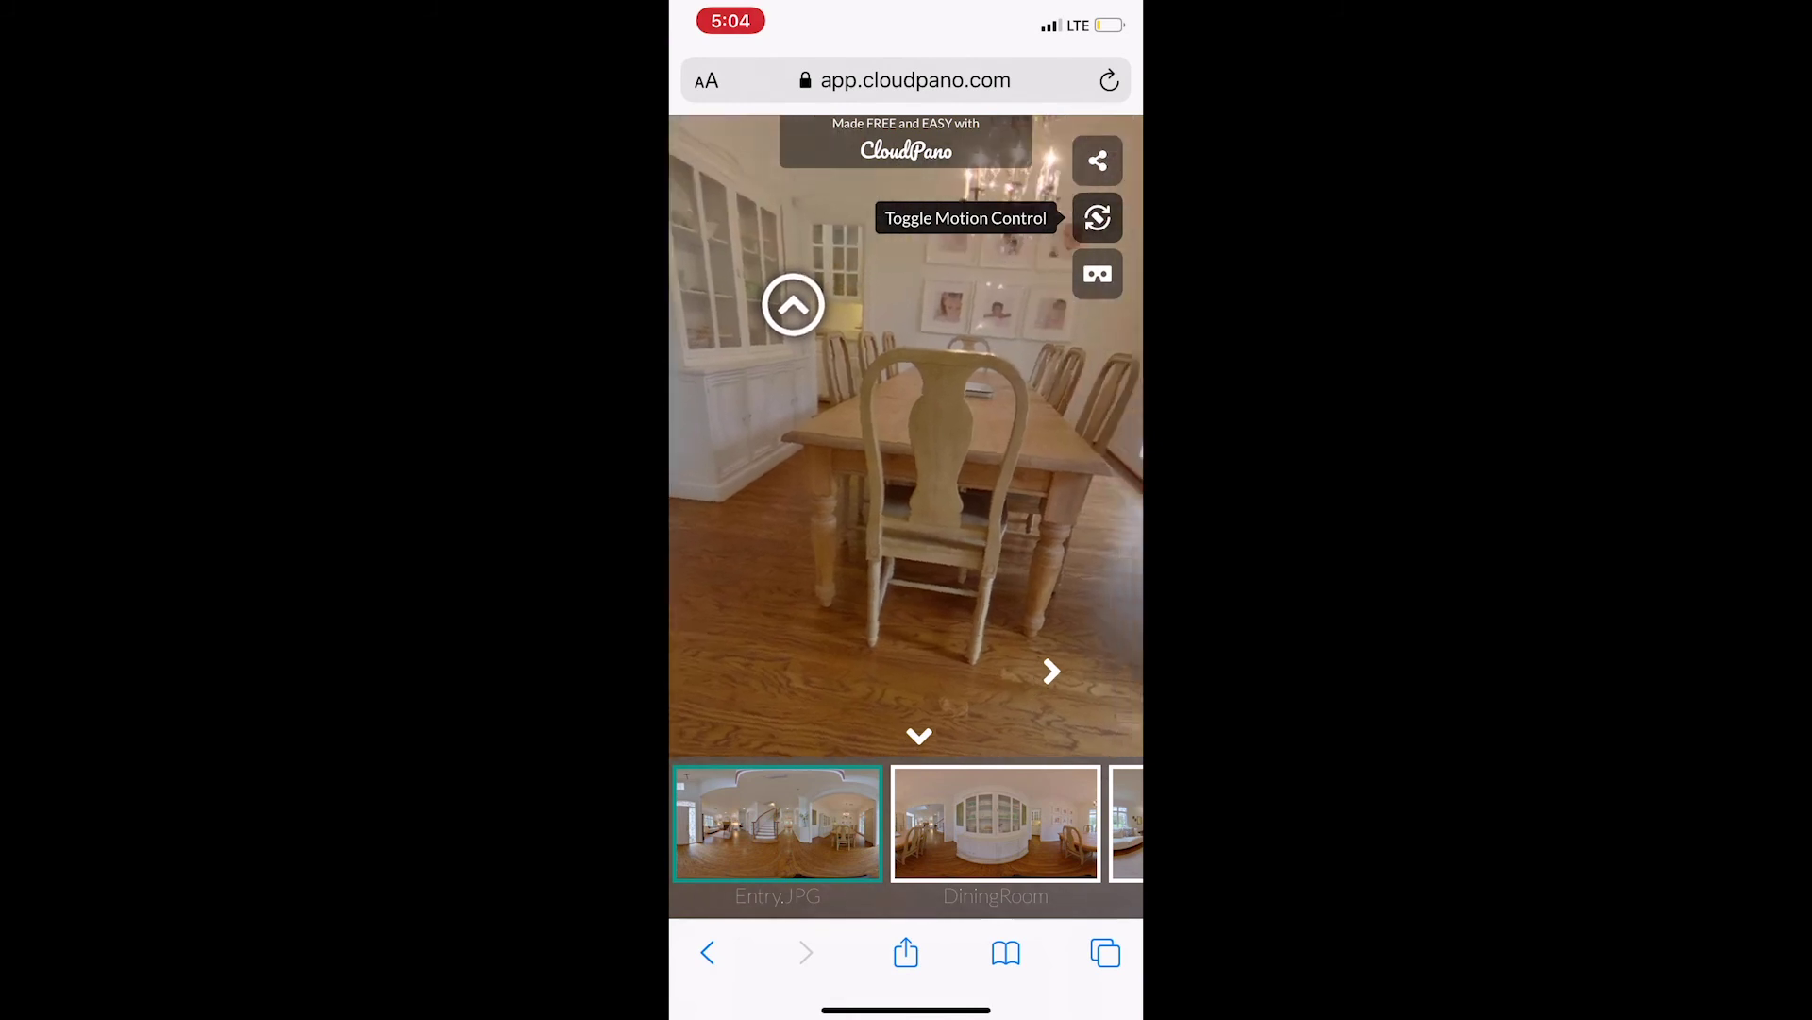